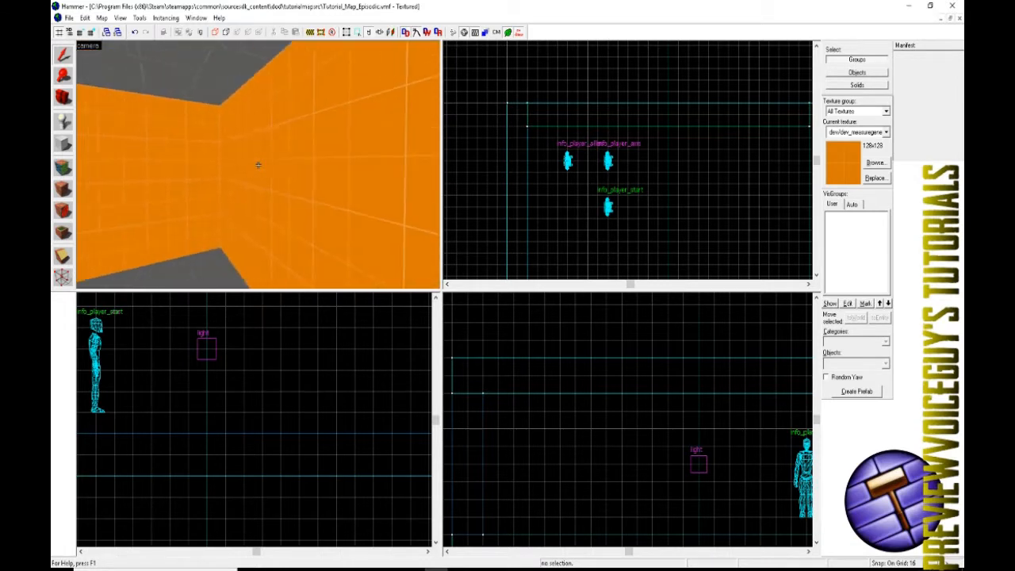
Examine the orange-walled room, its light and the player spawn entities in the 3D view.
{"action": "key", "text": "d"}
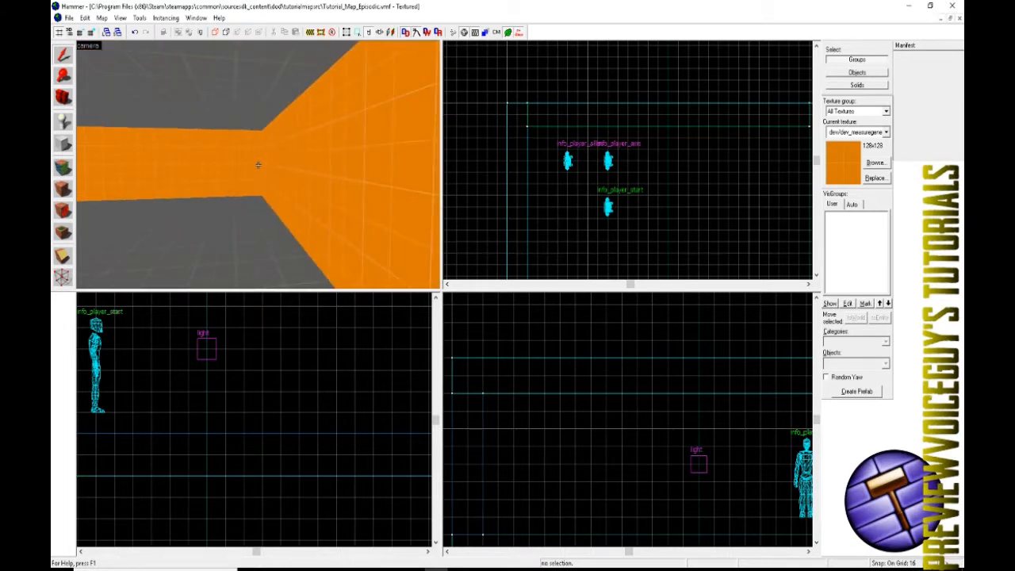
{"action": "key", "text": "w"}
{"action": "key", "text": "s"}
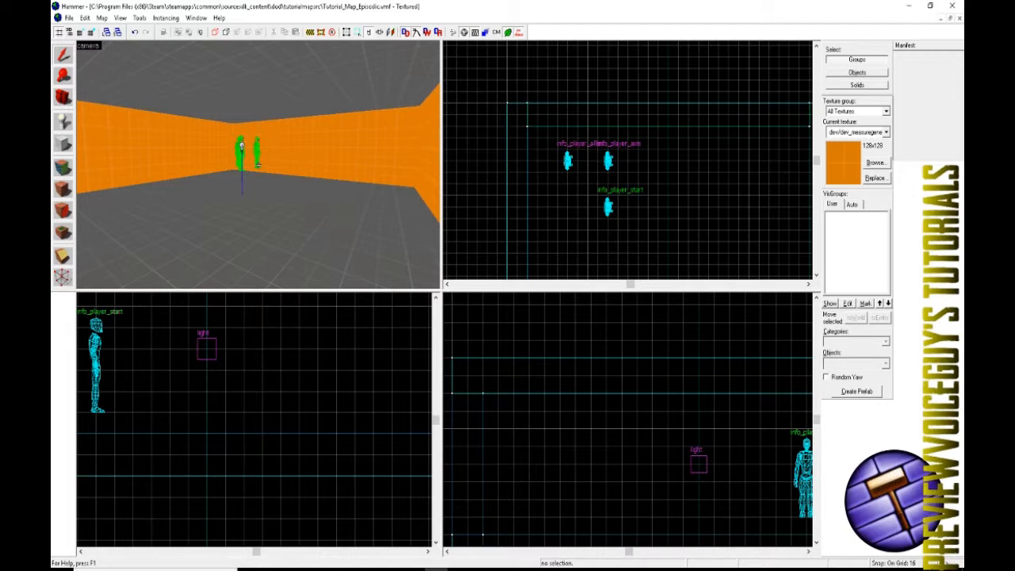
{"action": "key", "text": "w"}
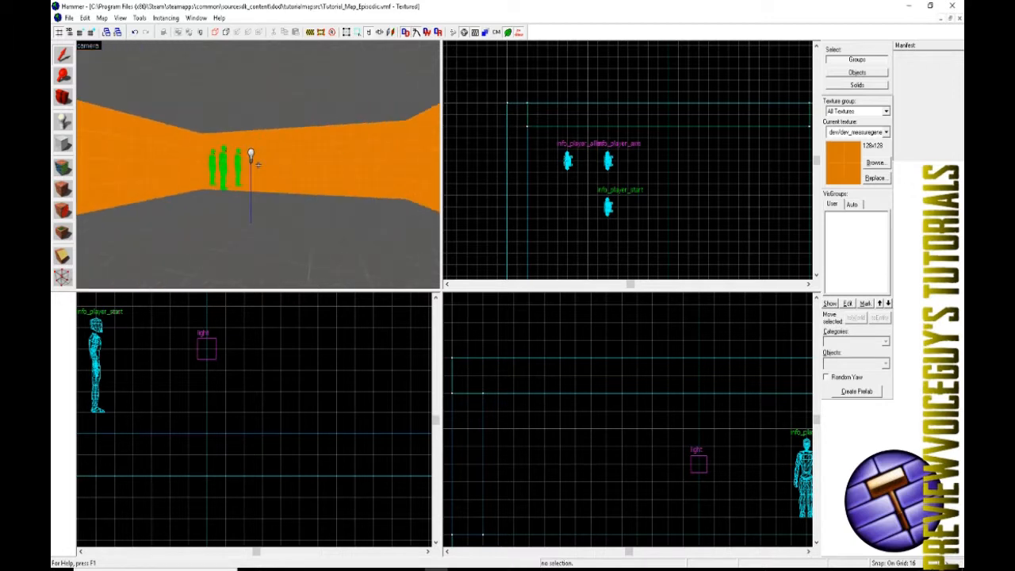
{"action": "key", "text": "s"}
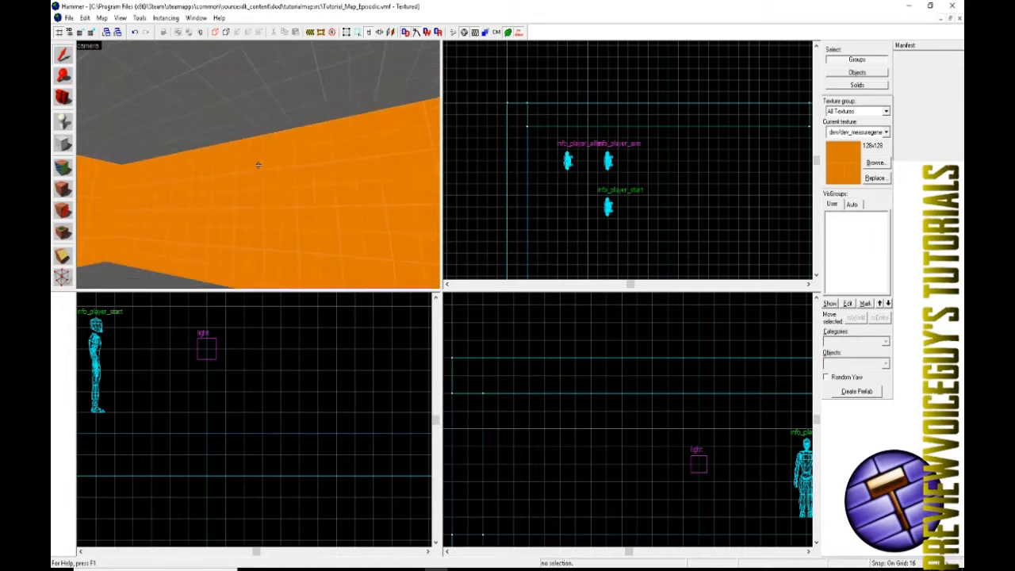
{"action": "key", "text": "a"}
{"action": "key", "text": "w"}
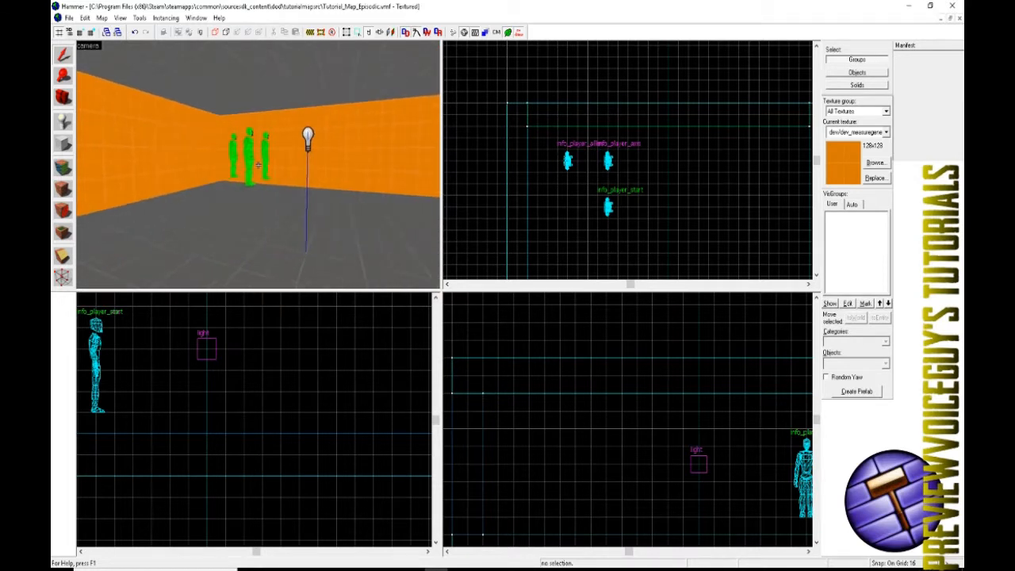
{"action": "key", "text": "s"}
{"action": "key", "text": "z"}
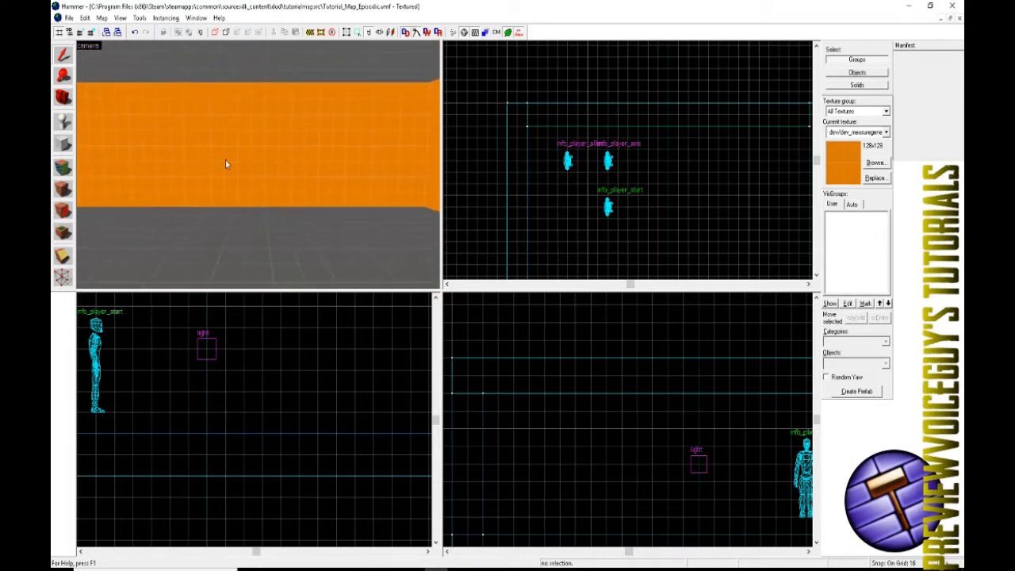
{"action": "key", "text": "w"}
{"action": "key", "text": "w"}
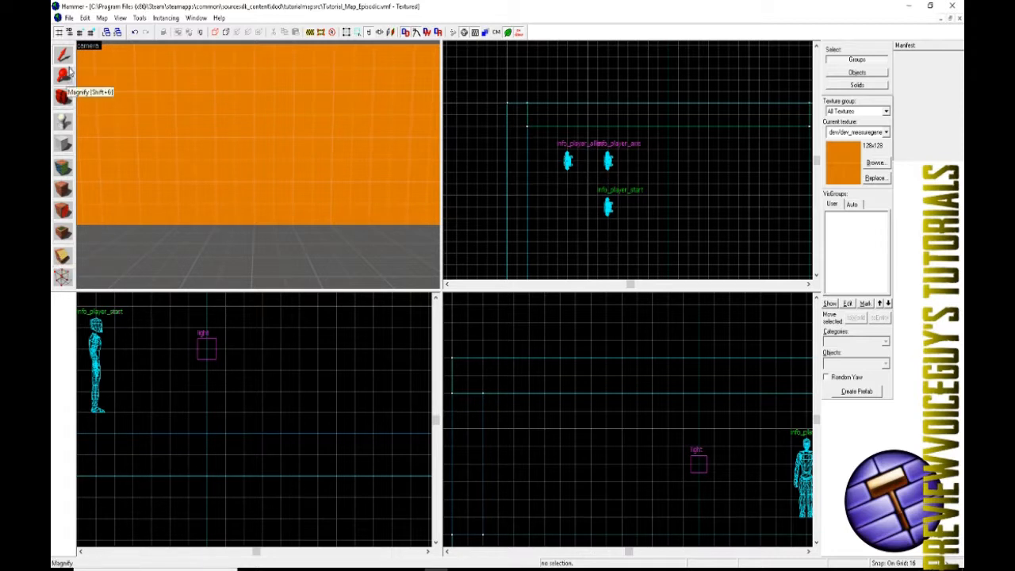
Select the orange wall that is to the side of the light and locate it in the top view.
{"action": "left_click", "coordinate": [92, 127]}
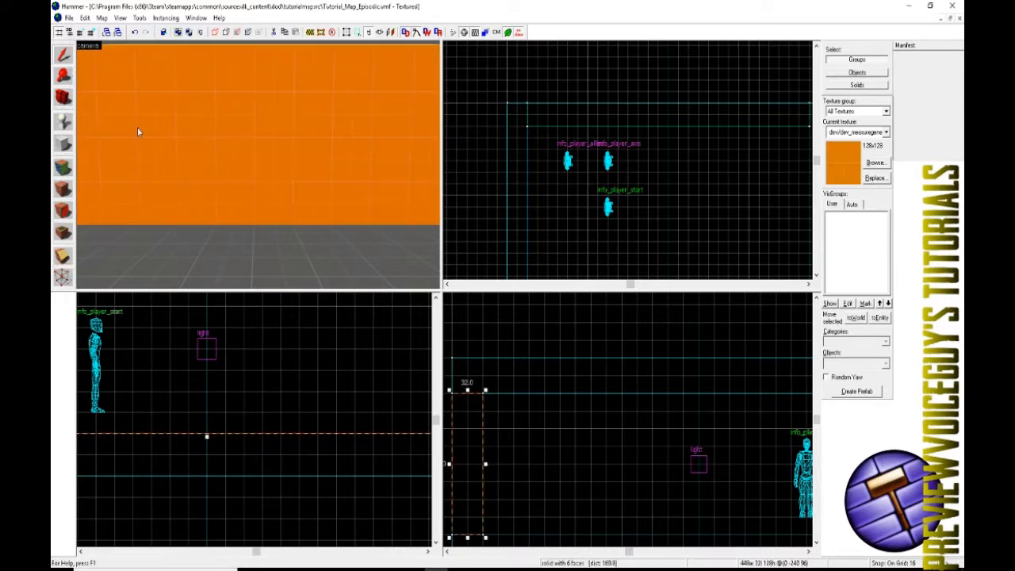
{"action": "key", "text": "z"}
{"action": "key", "text": "s"}
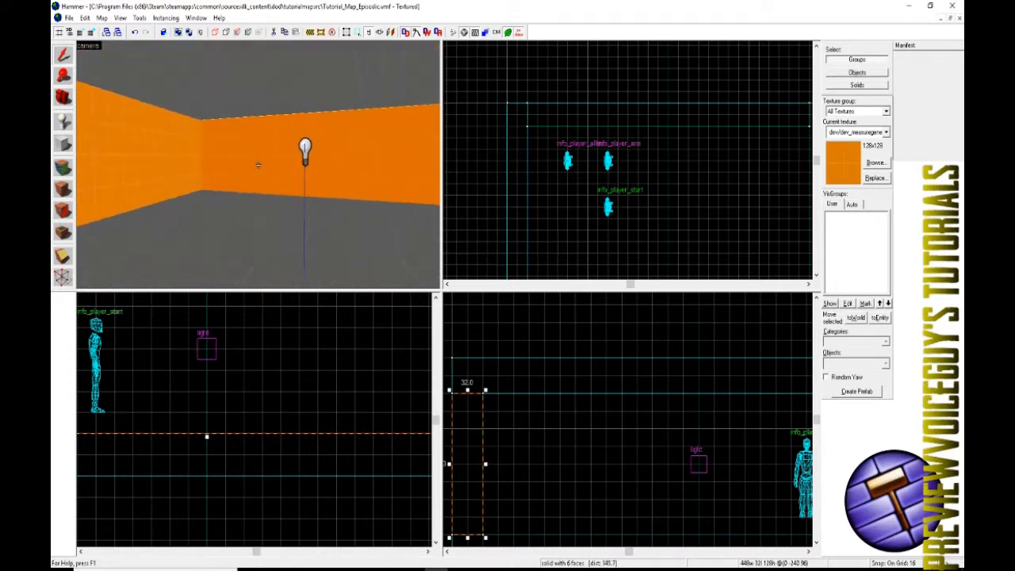
{"action": "key", "text": "z"}
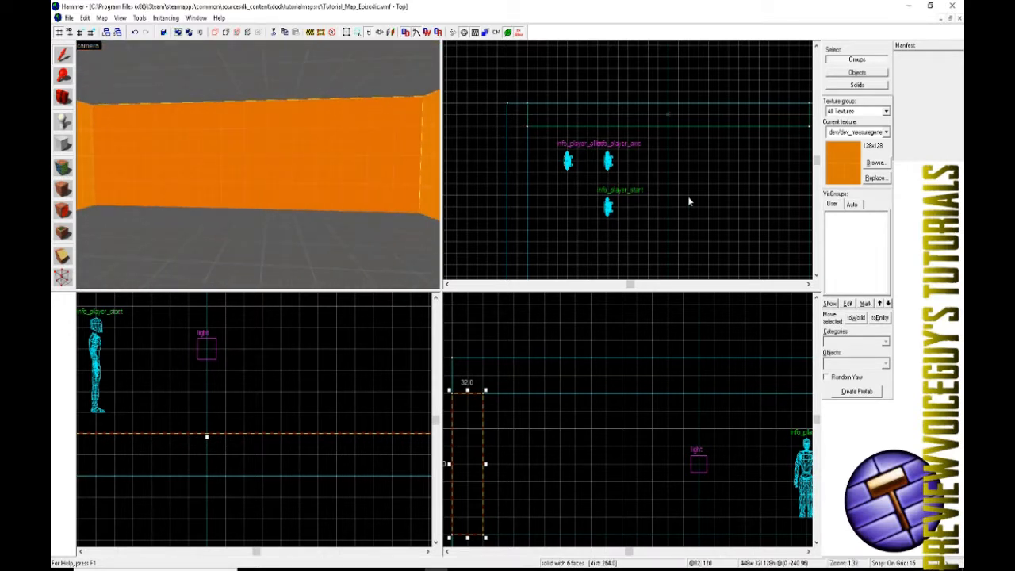
{"action": "scroll", "coordinate": [650, 178], "scroll_direction": "down", "scroll_amount": 9}
{"action": "scroll", "coordinate": [642, 220], "scroll_direction": "up", "scroll_amount": 9}
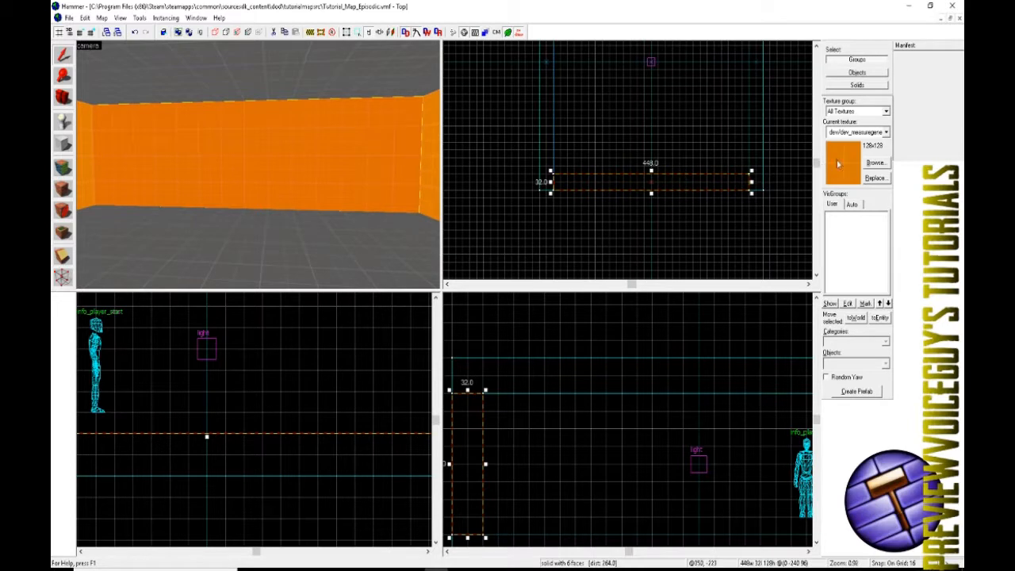
Find the nodraw texture in the texture browser and set tools/toolsnodraw as the current texture.
{"action": "left_click", "coordinate": [887, 133]}
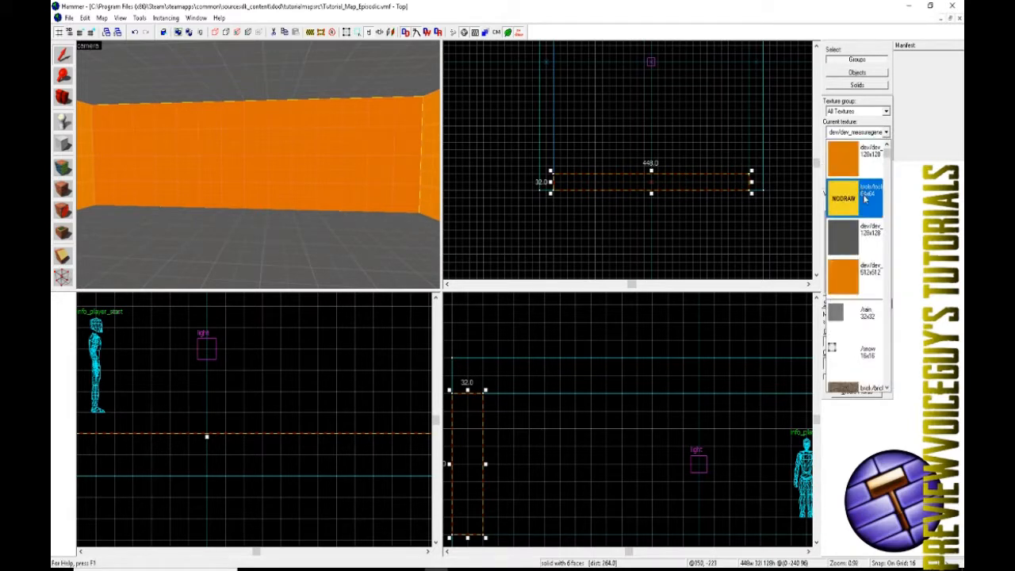
{"action": "left_click", "coordinate": [865, 199]}
{"action": "left_click", "coordinate": [884, 164]}
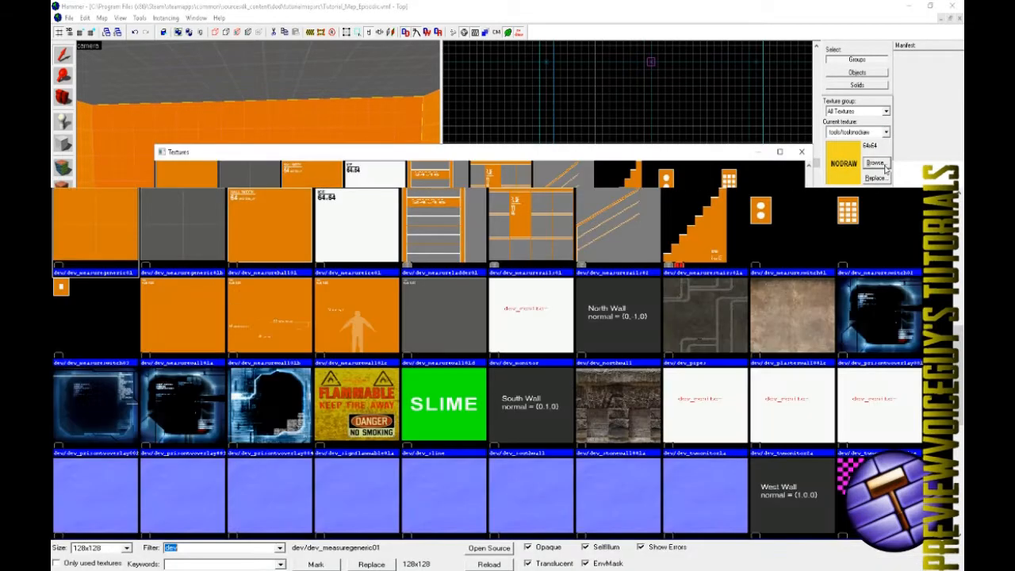
{"action": "type", "text": "nodraw"}
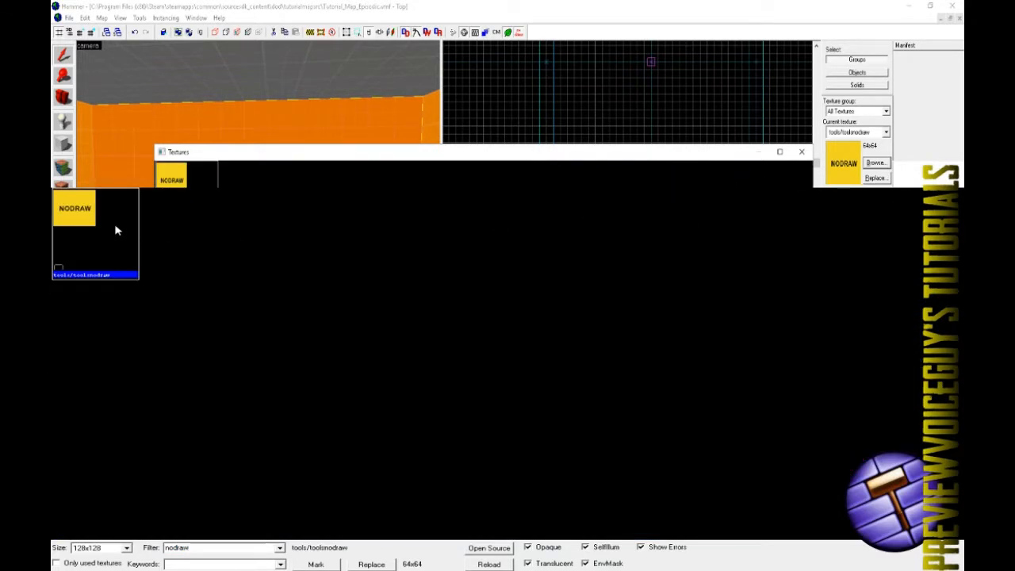
{"action": "double_click", "coordinate": [102, 230]}
Create a doorway-sized NODRAW block inside the selected wall, 64 units wide, 96 high and 32 deep, standing on the floor.
{"action": "left_click", "coordinate": [64, 144]}
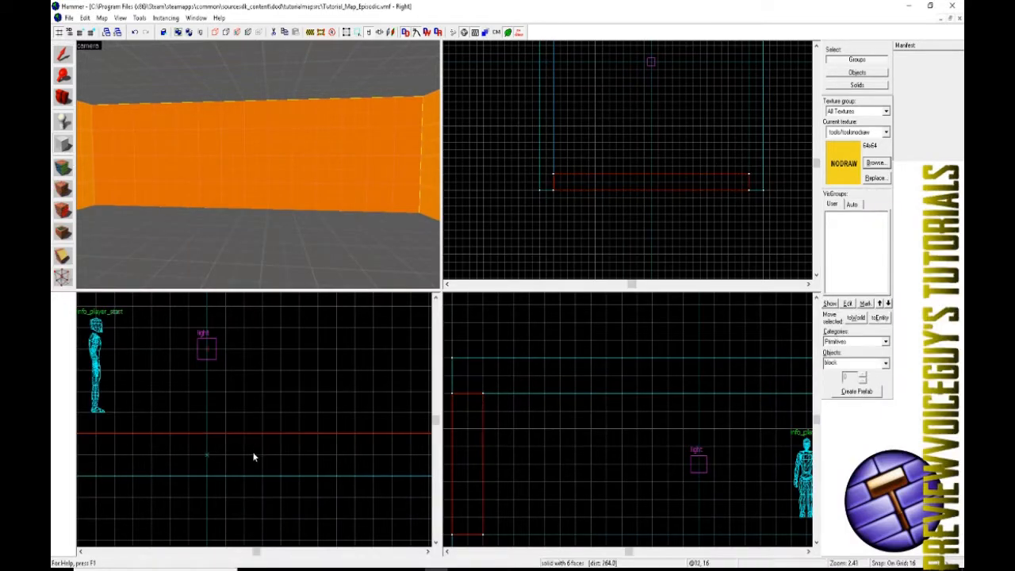
{"action": "scroll", "coordinate": [234, 433], "scroll_direction": "down", "scroll_amount": 3}
{"action": "scroll", "coordinate": [234, 437], "scroll_direction": "up", "scroll_amount": 1}
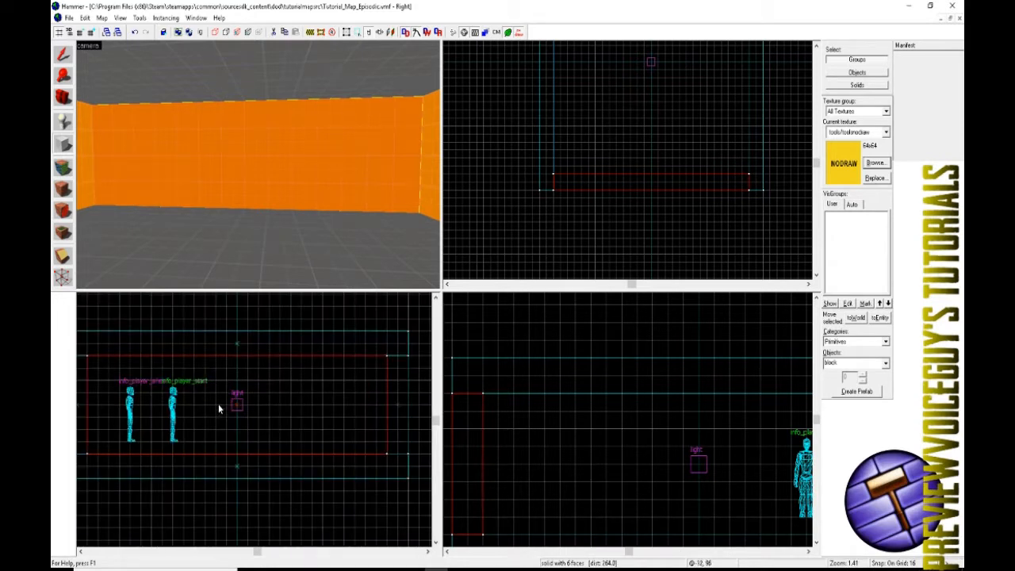
{"action": "left_click_drag", "start_coordinate": [214, 380], "coordinate": [260, 459]}
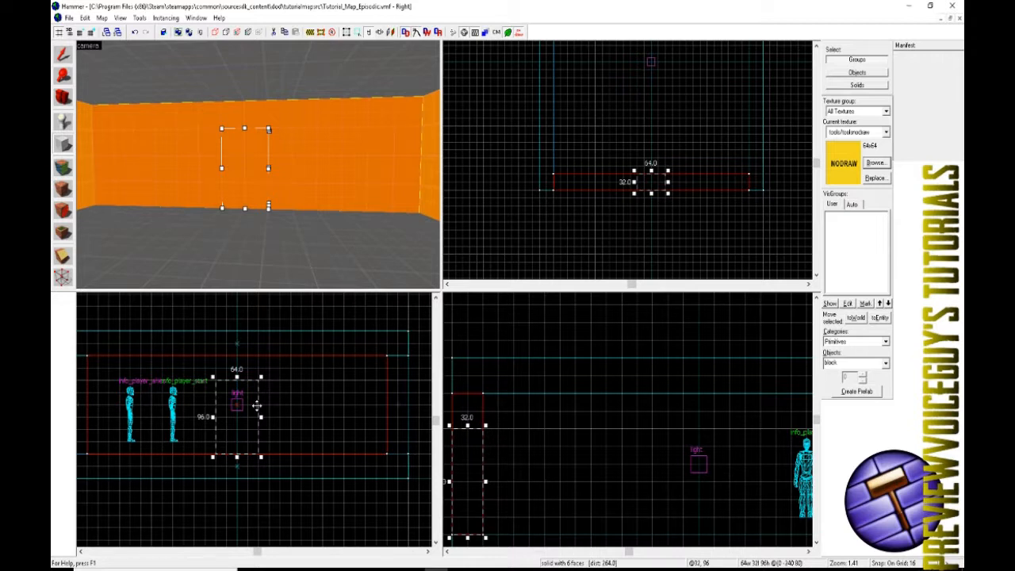
{"action": "scroll", "coordinate": [626, 217], "scroll_direction": "up", "scroll_amount": 3}
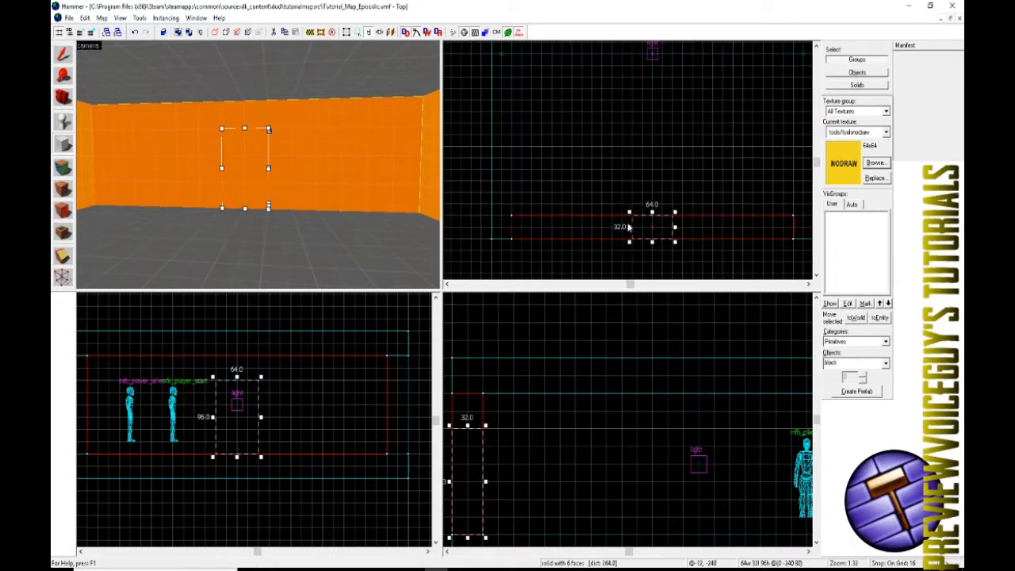
{"action": "key", "text": "Return"}
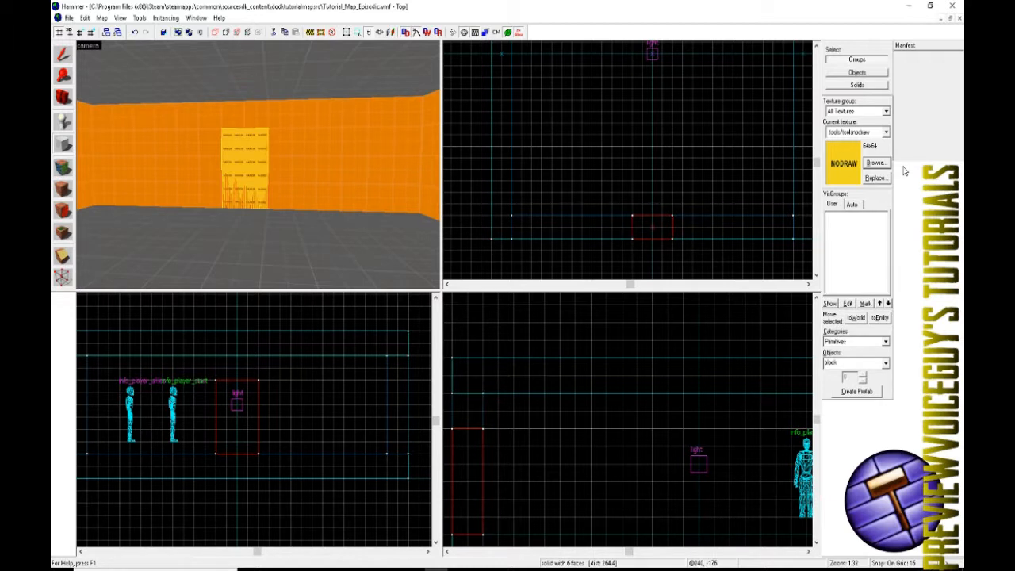
Select the NODRAW doorway block and widen it to 80 units in the top view.
{"action": "key", "text": "w"}
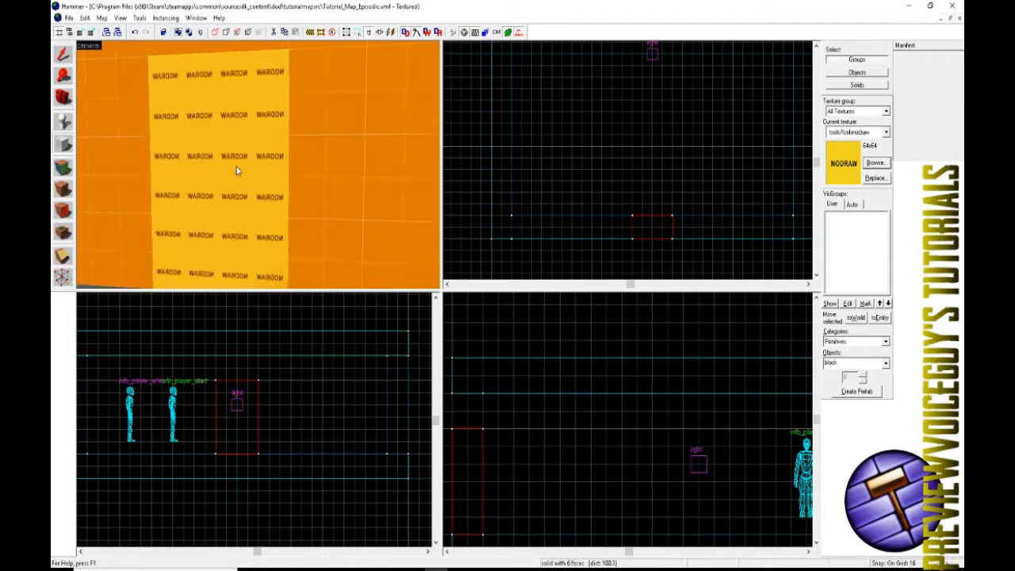
{"action": "key", "text": "a"}
{"action": "key", "text": "d"}
{"action": "key", "text": "s"}
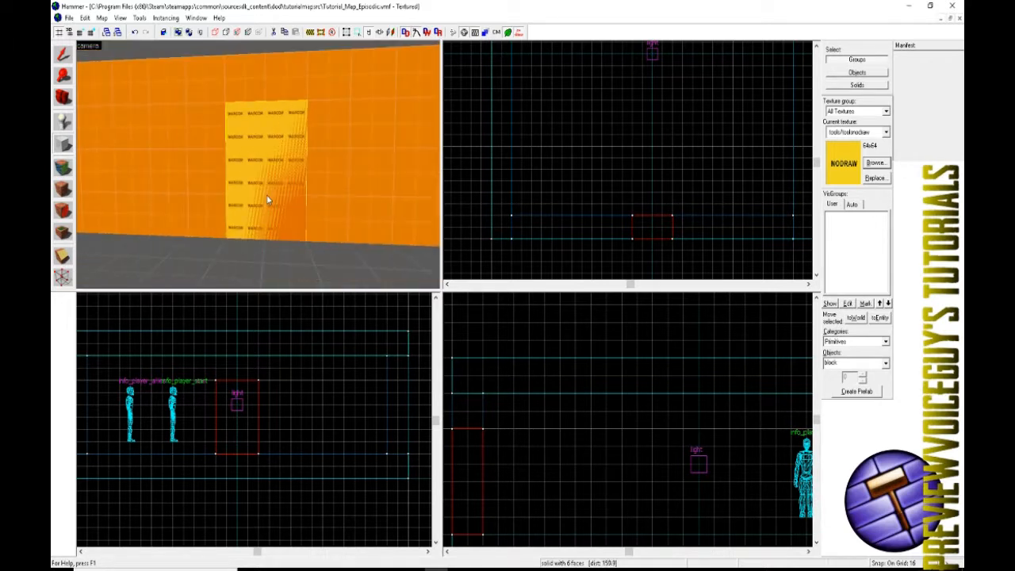
{"action": "key", "text": "w"}
{"action": "key", "text": "d"}
{"action": "key", "text": "s"}
{"action": "key", "text": "a"}
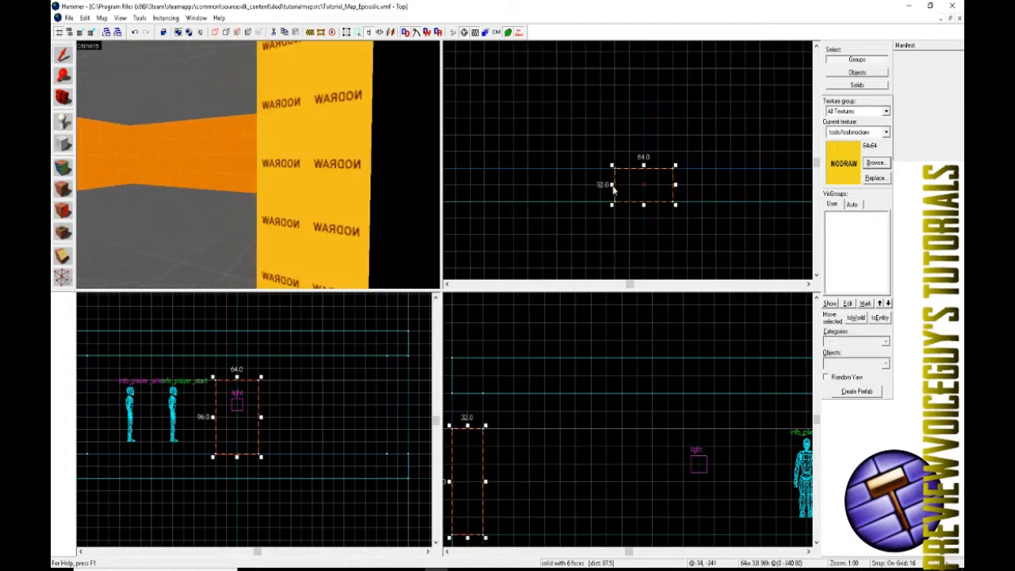
{"action": "left_click_drag", "start_coordinate": [613, 187], "coordinate": [597, 189]}
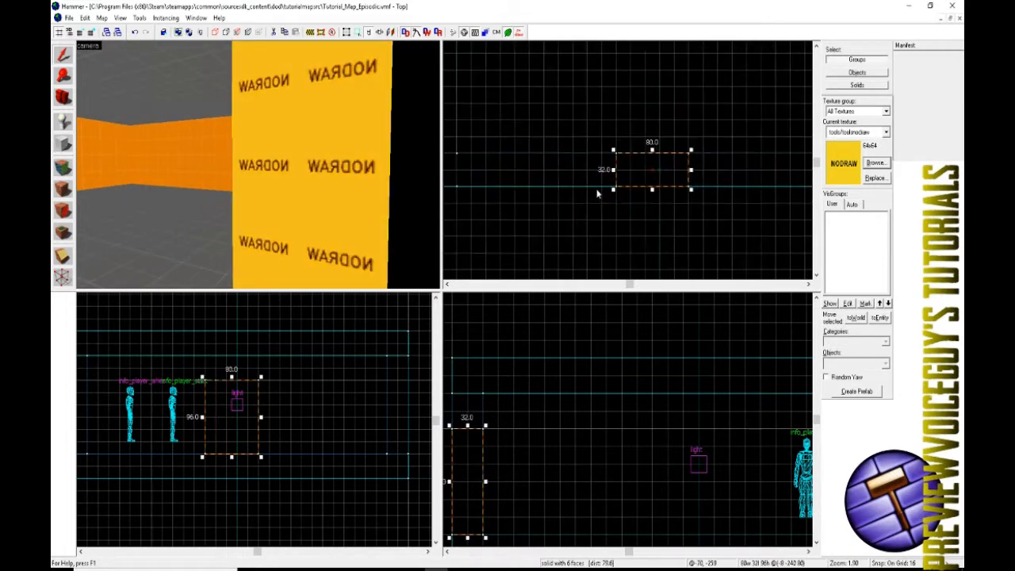
{"action": "scroll", "coordinate": [598, 193], "scroll_direction": "up", "scroll_amount": 1}
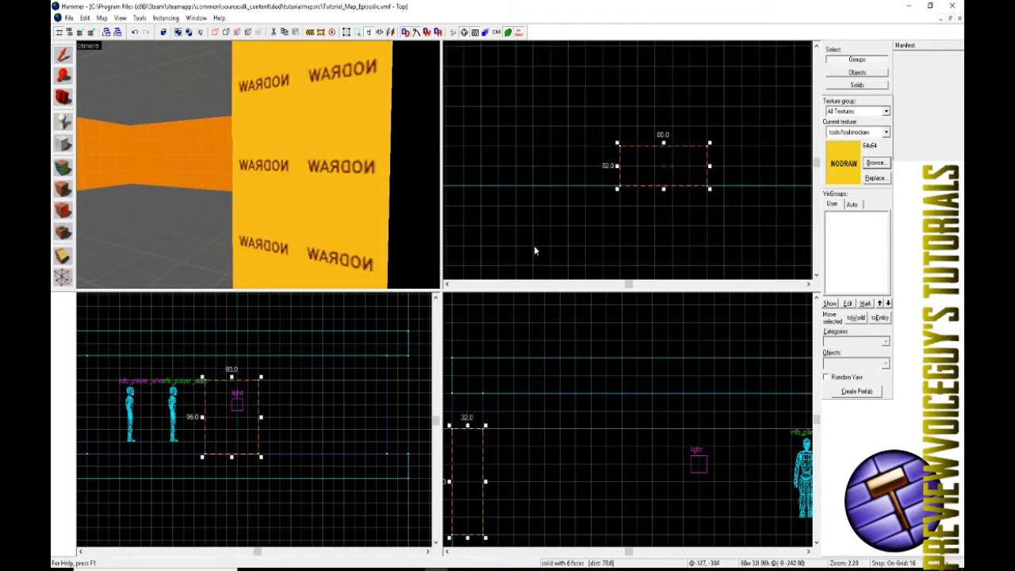
Select the wall surrounding the doorway block and apply the NODRAW texture to all of it.
{"action": "key", "text": "z"}
{"action": "key", "text": "s"}
{"action": "key", "text": "w"}
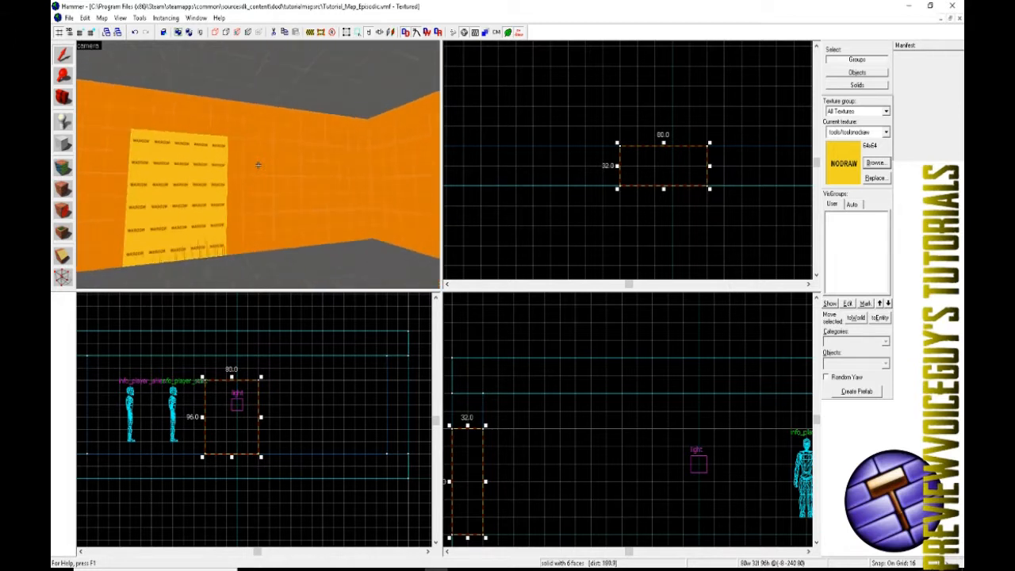
{"action": "key", "text": "z"}
{"action": "key", "text": "w"}
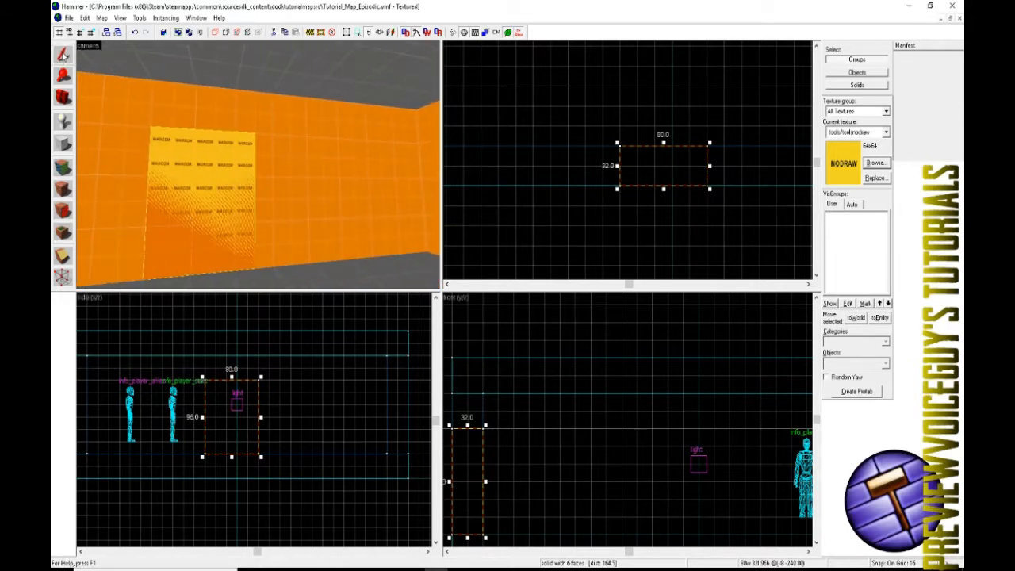
{"action": "left_click", "coordinate": [120, 133]}
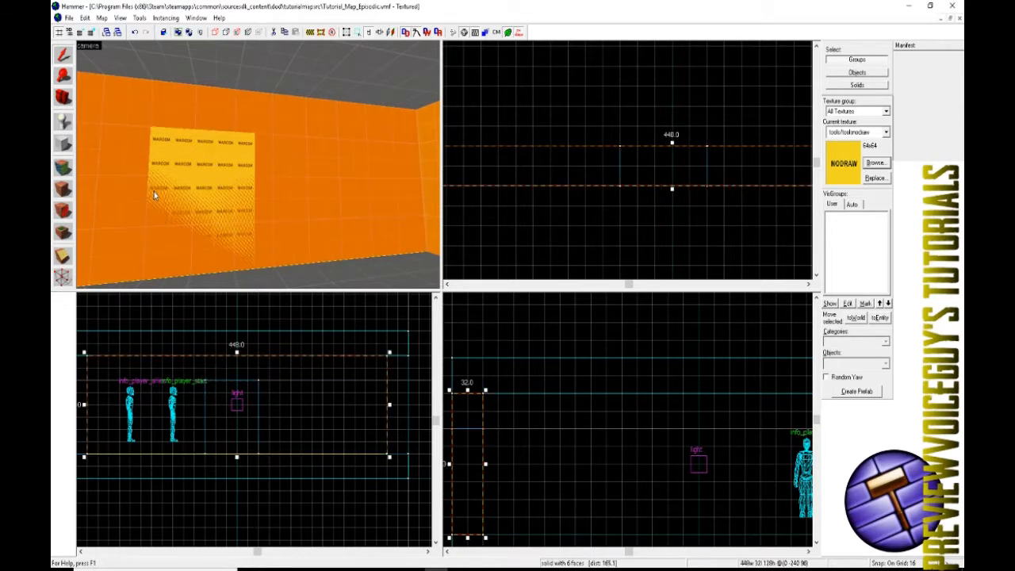
{"action": "left_click", "coordinate": [57, 192]}
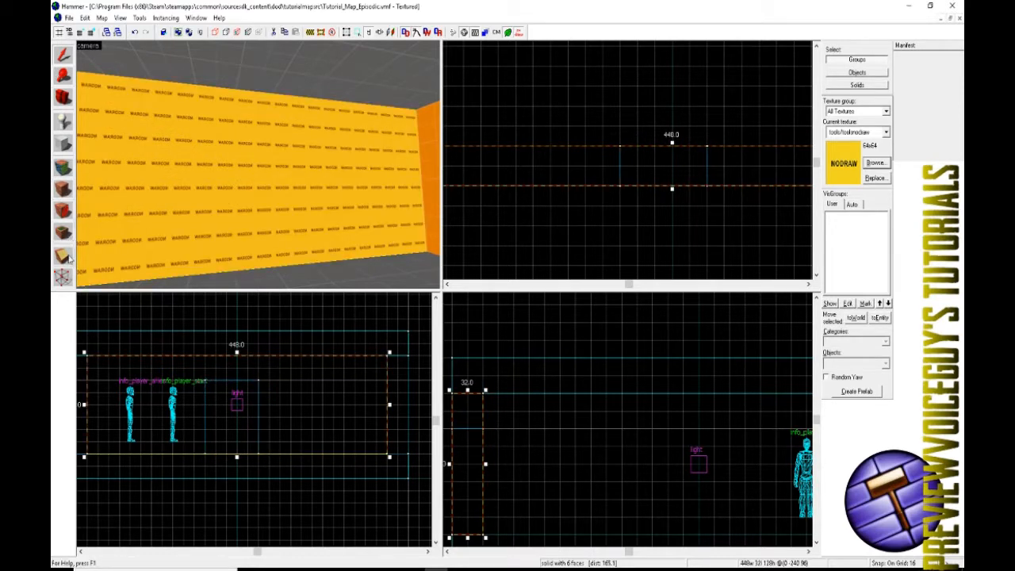
Clip the wall horizontally along the doorway block's upper edge, keeping both resulting pieces.
{"action": "left_click", "coordinate": [63, 256]}
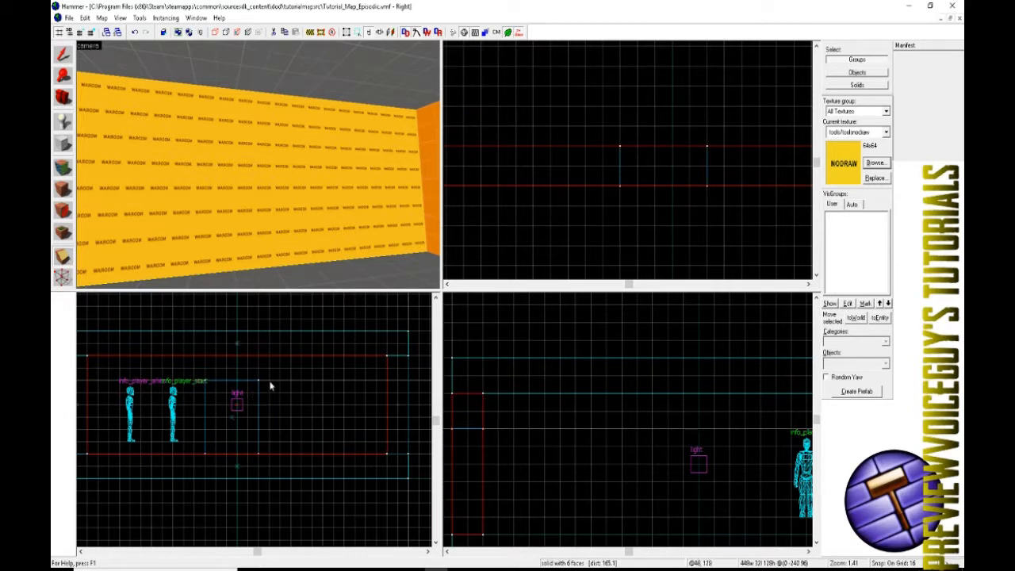
{"action": "mouse_move", "coordinate": [278, 380]}
{"action": "left_mouse_down"}
{"action": "mouse_move", "coordinate": [273, 370]}
{"action": "mouse_move", "coordinate": [310, 356]}
{"action": "mouse_move", "coordinate": [178, 297]}
{"action": "mouse_move", "coordinate": [238, 387]}
{"action": "mouse_move", "coordinate": [227, 423]}
{"action": "mouse_move", "coordinate": [261, 370]}
{"action": "mouse_move", "coordinate": [254, 391]}
{"action": "mouse_move", "coordinate": [261, 370]}
{"action": "mouse_move", "coordinate": [282, 359]}
{"action": "mouse_move", "coordinate": [302, 371]}
{"action": "mouse_move", "coordinate": [301, 387]}
{"action": "mouse_move", "coordinate": [269, 387]}
{"action": "mouse_move", "coordinate": [291, 373]}
{"action": "mouse_move", "coordinate": [291, 386]}
{"action": "left_mouse_up"}
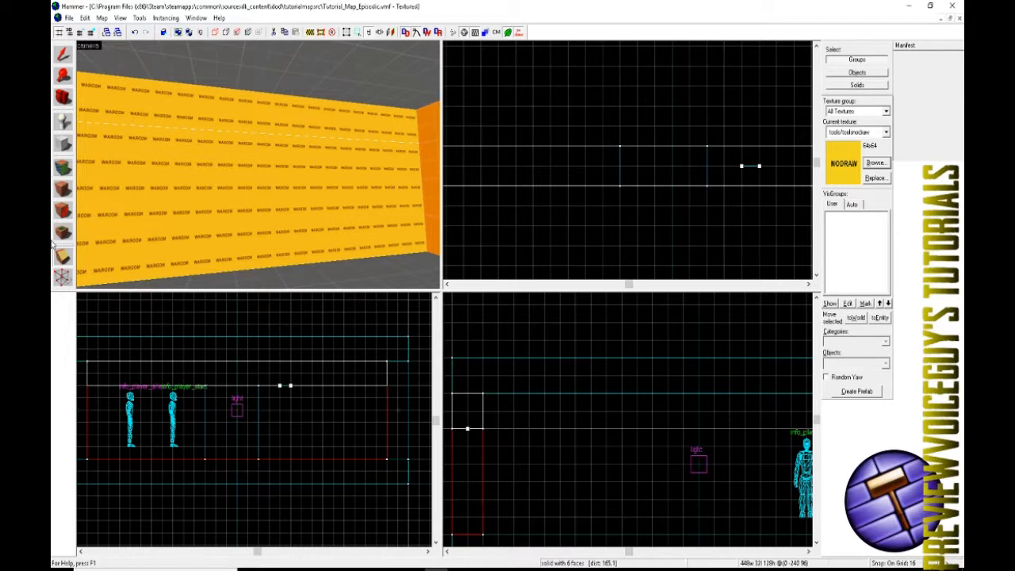
{"action": "left_click", "coordinate": [63, 257]}
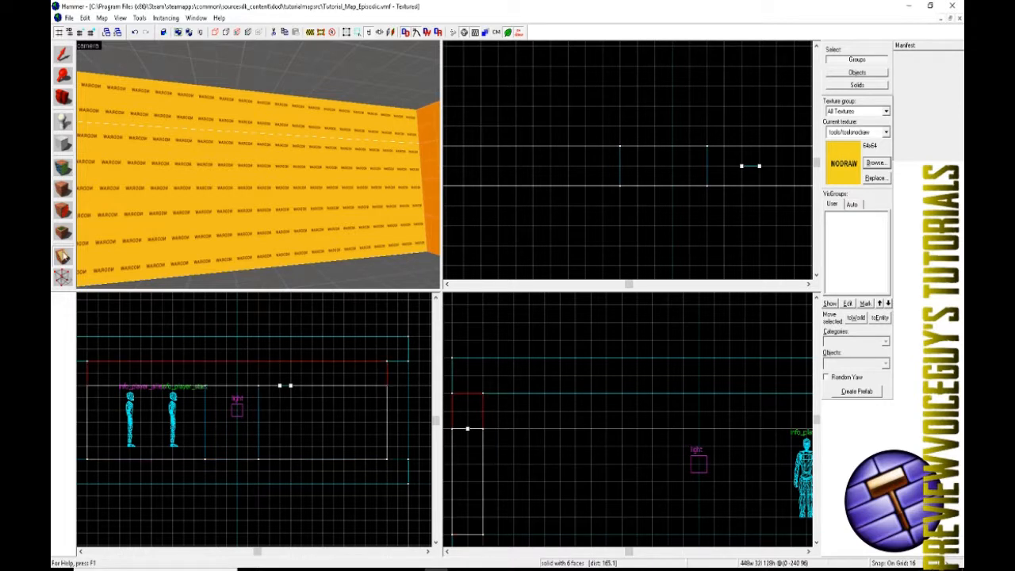
{"action": "left_click", "coordinate": [63, 256]}
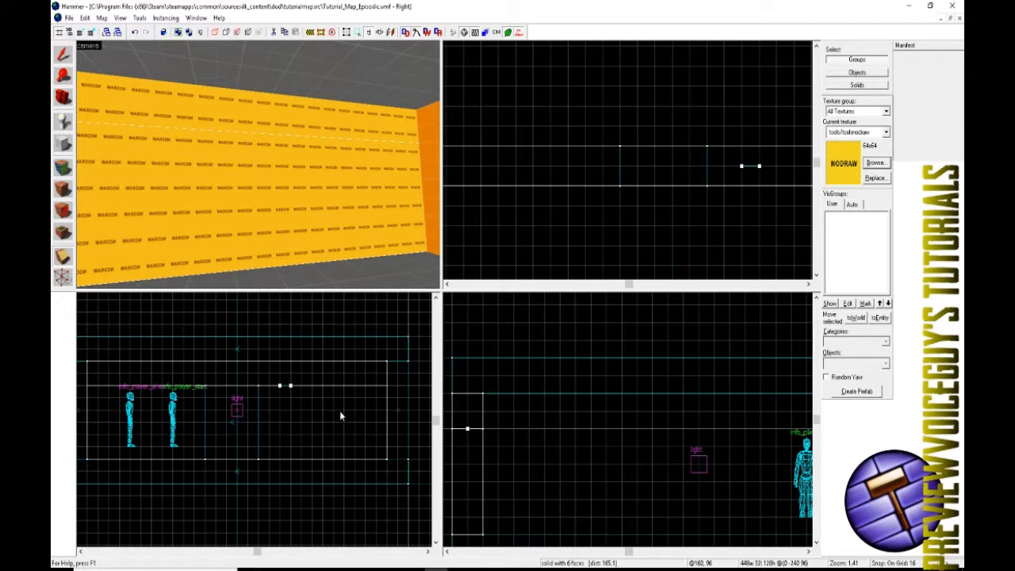
{"action": "scroll", "coordinate": [194, 409], "scroll_direction": "up", "scroll_amount": 2}
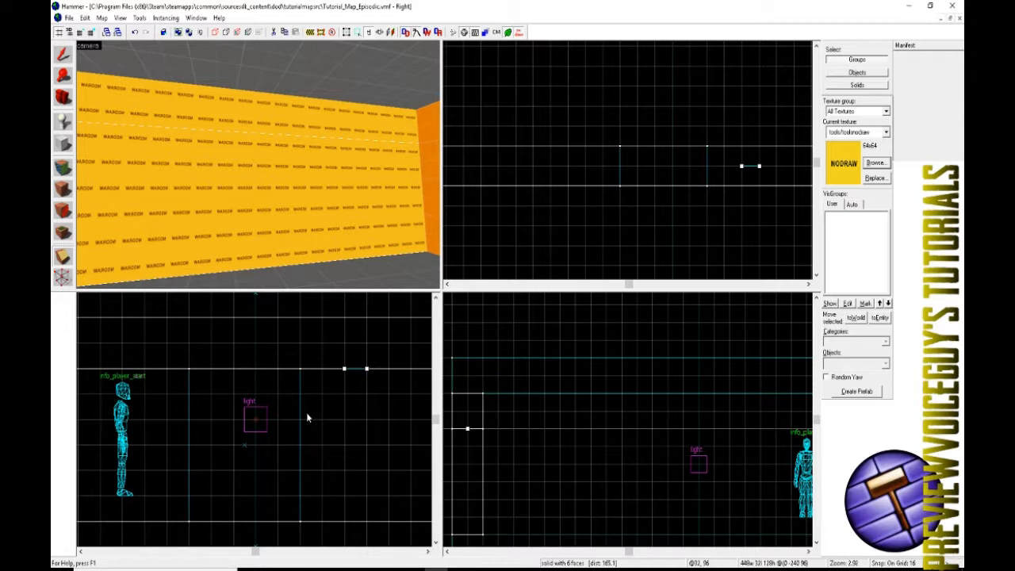
{"action": "key", "text": "Return"}
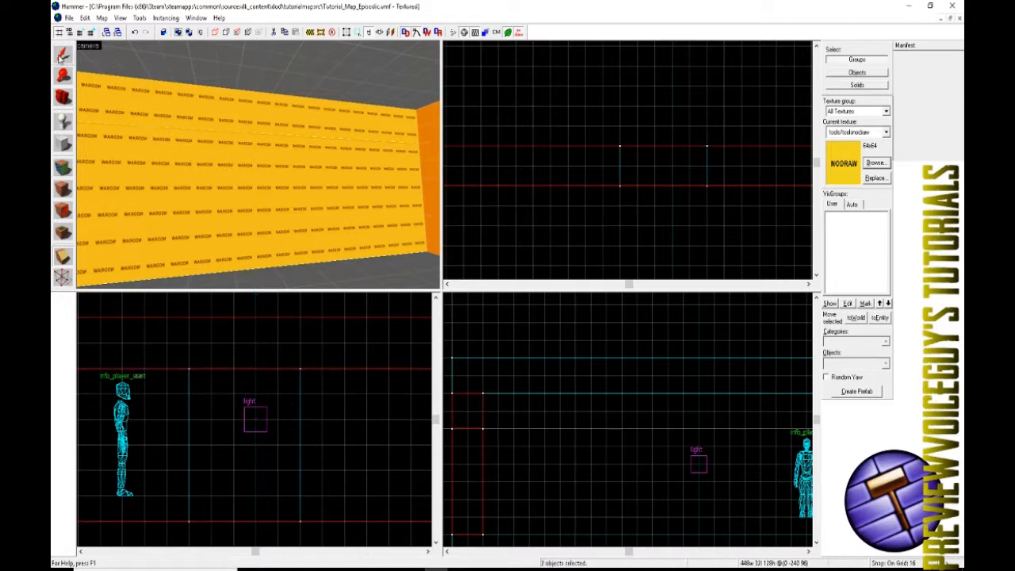
Select the lower wall piece and clip it vertically along both side edges of the doorway block, keeping all resulting pieces.
{"action": "left_click", "coordinate": [63, 53]}
{"action": "left_click", "coordinate": [139, 187]}
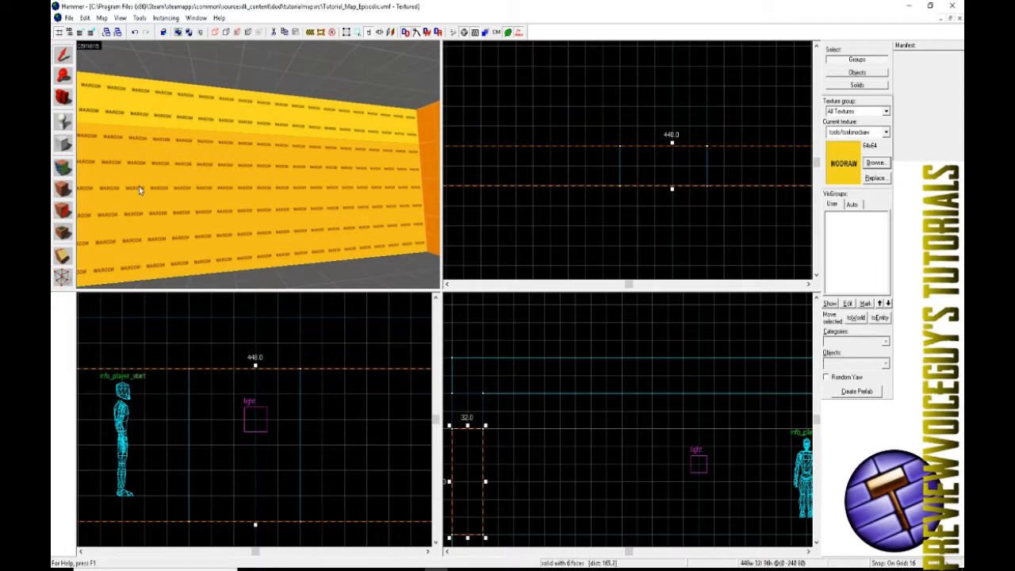
{"action": "left_click", "coordinate": [67, 259]}
{"action": "scroll", "coordinate": [580, 449], "scroll_direction": "down", "scroll_amount": 5}
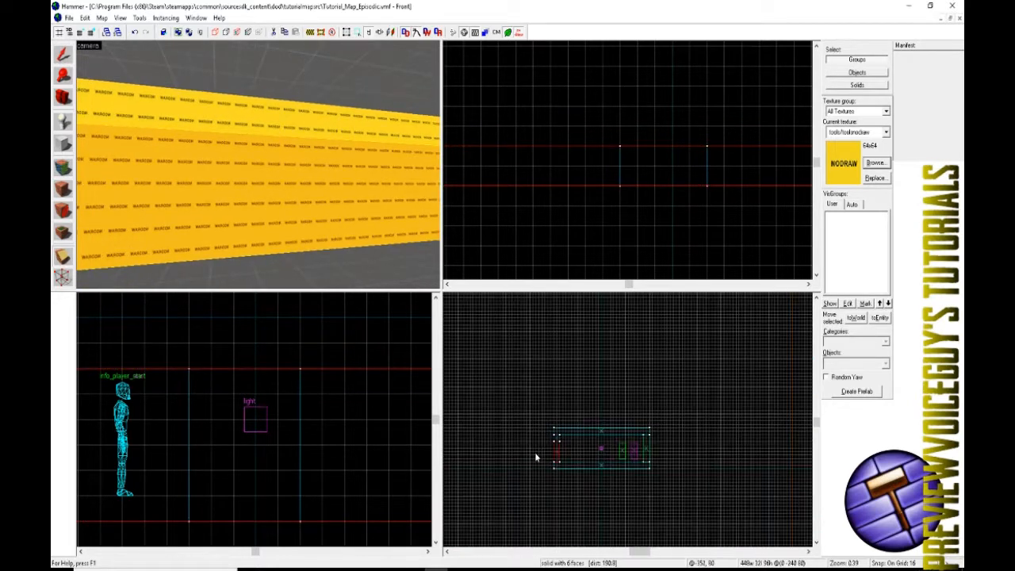
{"action": "scroll", "coordinate": [287, 442], "scroll_direction": "down", "scroll_amount": 3}
{"action": "scroll", "coordinate": [238, 442], "scroll_direction": "up", "scroll_amount": 1}
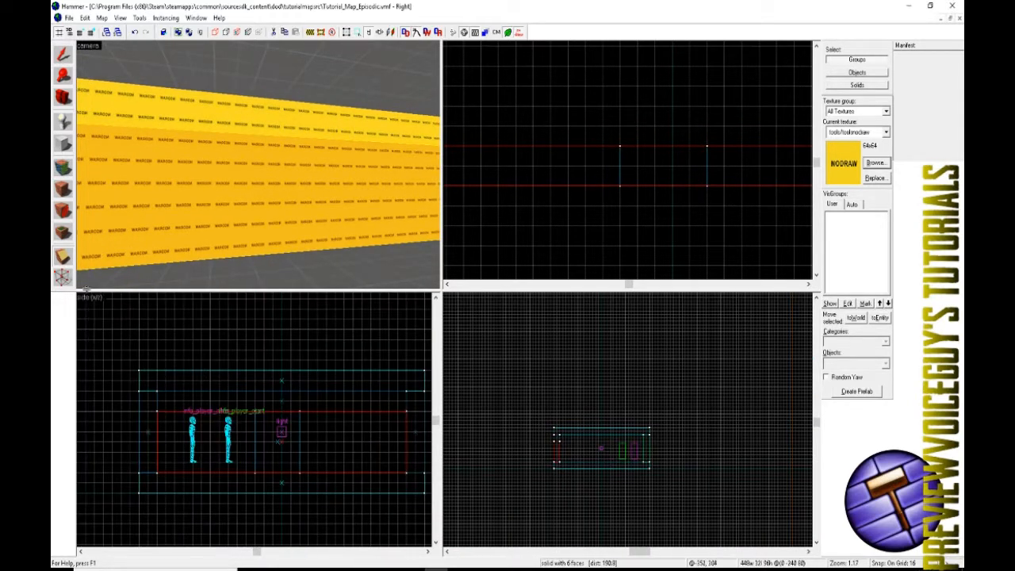
{"action": "scroll", "coordinate": [300, 429], "scroll_direction": "up", "scroll_amount": 3}
{"action": "left_click", "coordinate": [300, 438]}
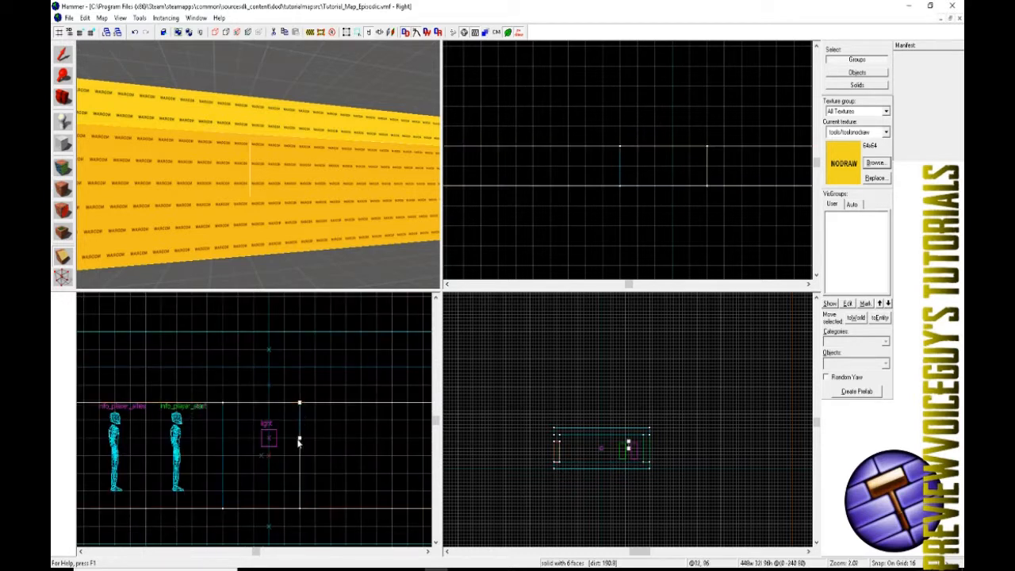
{"action": "key", "text": "Return"}
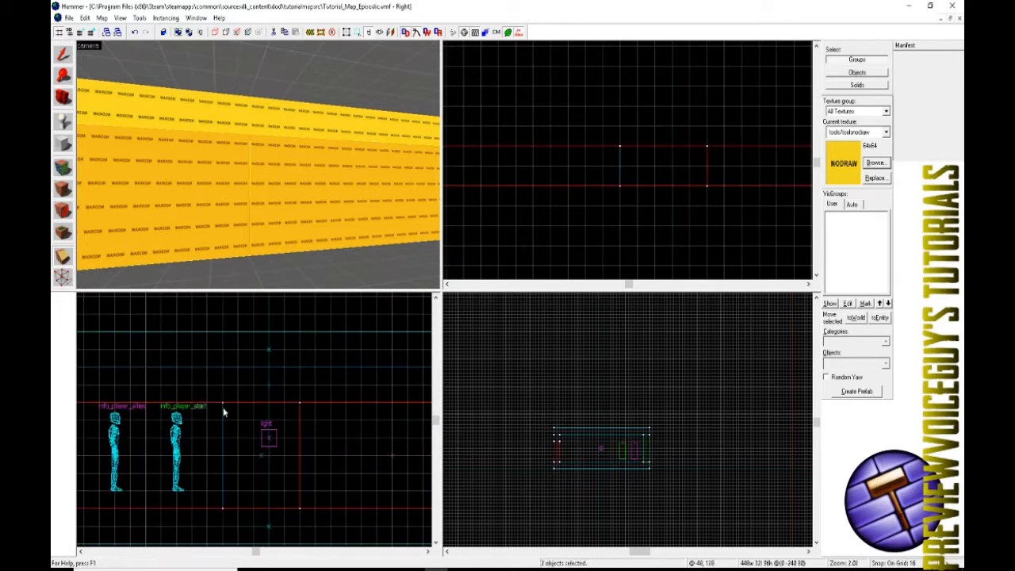
{"action": "left_click_drag", "start_coordinate": [223, 408], "coordinate": [222, 425]}
{"action": "key", "text": "Return"}
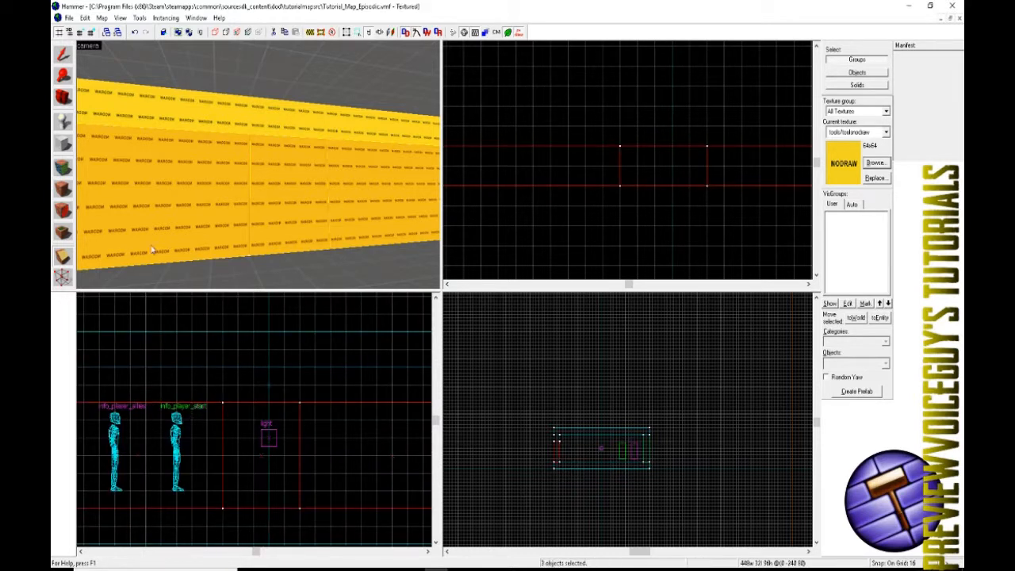
Select the doorway piece in the clipped wall and delete it to open the doorway.
{"action": "left_click", "coordinate": [65, 57]}
{"action": "left_click", "coordinate": [274, 168]}
{"action": "key", "text": "Escape"}
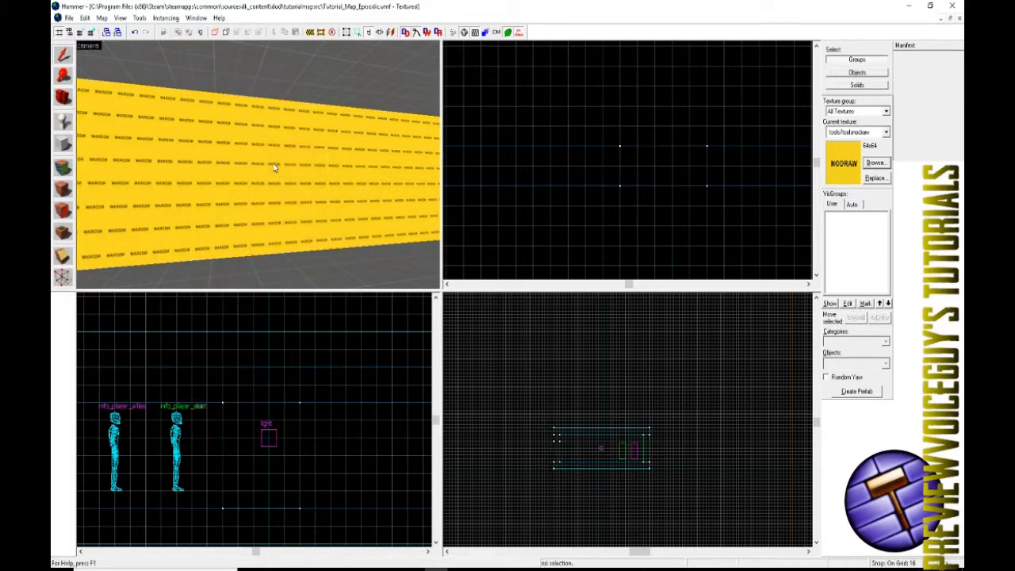
{"action": "key", "text": "w"}
{"action": "key", "text": "d"}
{"action": "left_click", "coordinate": [266, 188]}
{"action": "key", "text": "Delete"}
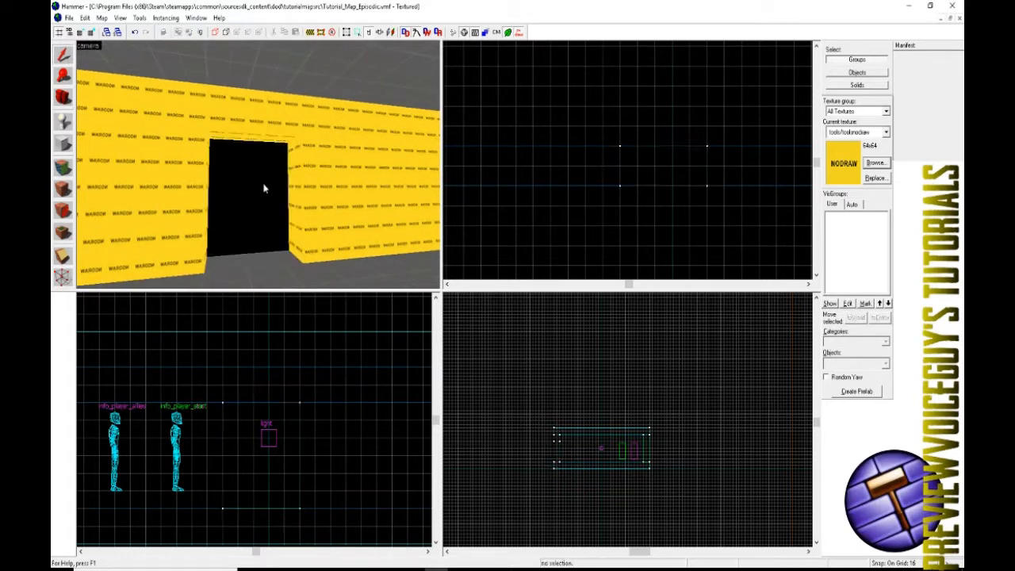
{"action": "key", "text": "w"}
{"action": "key", "text": "s"}
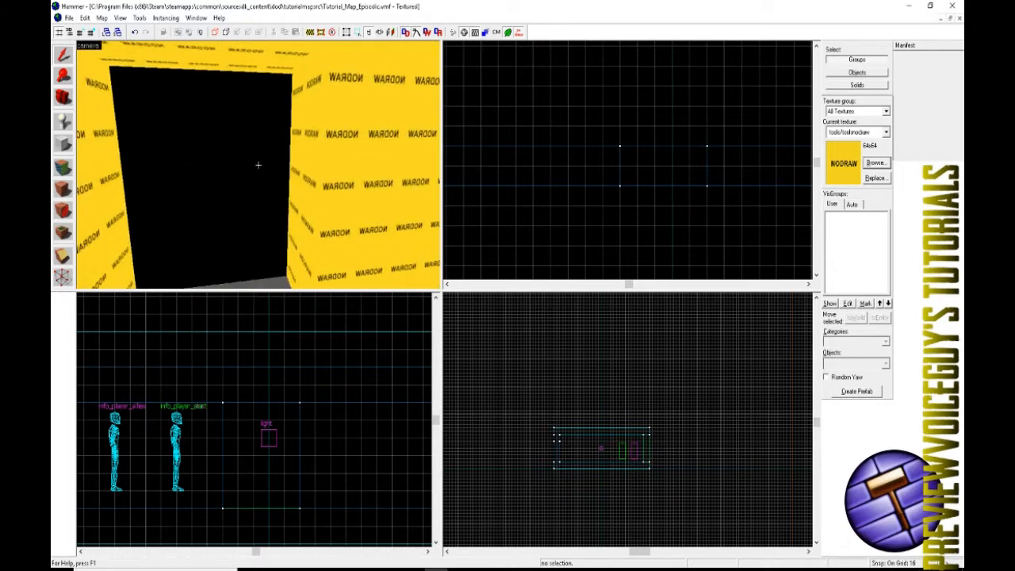
Undo the doorway deletion, the wall clips and the wall's NODRAW texturing.
{"action": "key", "text": "ctrl+z"}
{"action": "key", "text": "ctrl+z"}
{"action": "key", "text": "ctrl+z"}
{"action": "key", "text": "ctrl+z"}
{"action": "key", "text": "ctrl+z"}
{"action": "key", "text": "ctrl+z"}
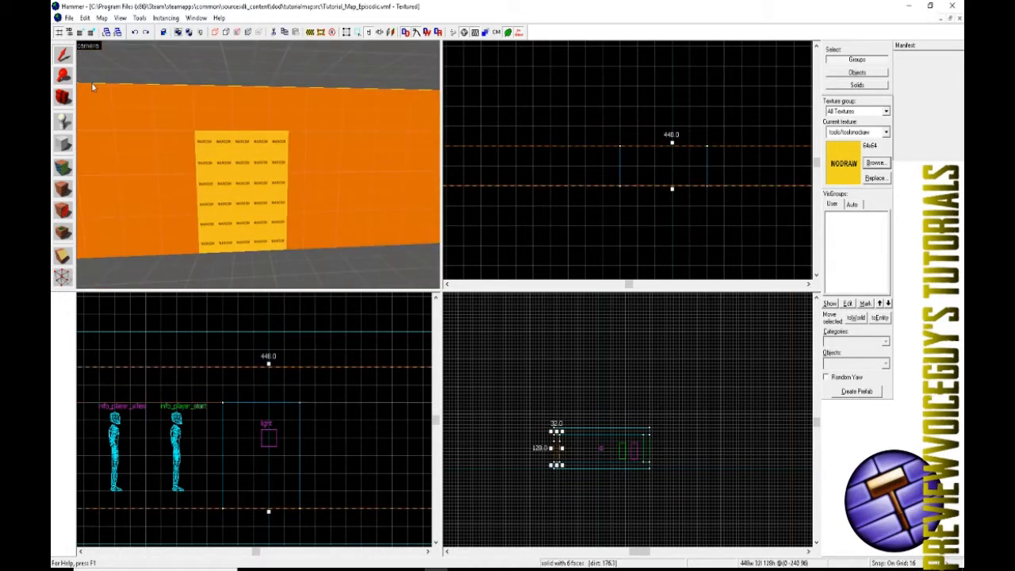
Select the wall surrounding the doorway block and apply the NODRAW texture to the whole solid.
{"action": "key", "text": "w"}
{"action": "key", "text": "s"}
{"action": "key", "text": "a"}
{"action": "key", "text": "w"}
{"action": "left_click", "coordinate": [259, 198]}
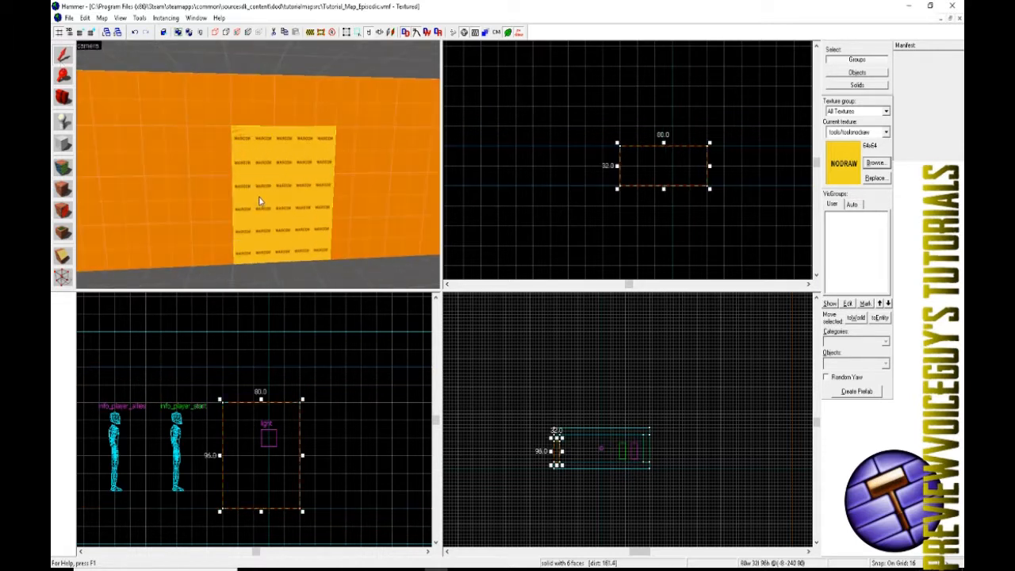
{"action": "key", "text": "d"}
{"action": "key", "text": "z"}
{"action": "key", "text": "w"}
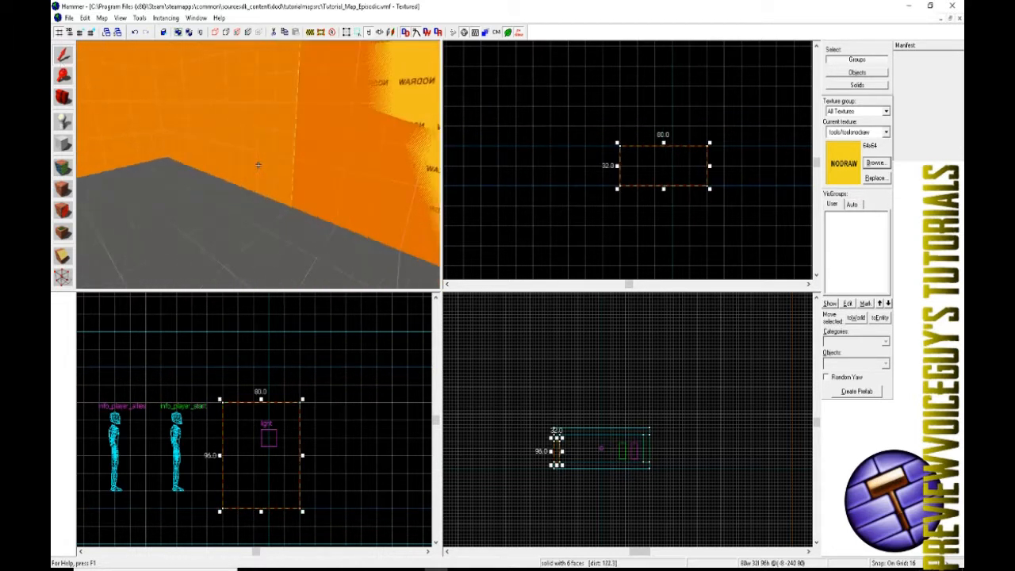
{"action": "key", "text": "s"}
{"action": "key", "text": "z"}
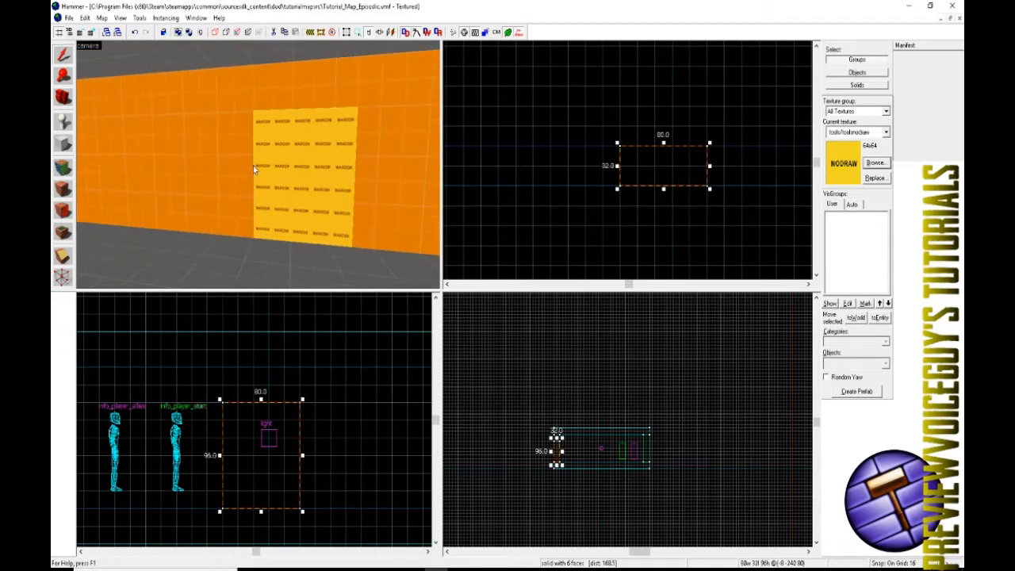
{"action": "left_click", "coordinate": [249, 169]}
{"action": "left_click", "coordinate": [66, 188]}
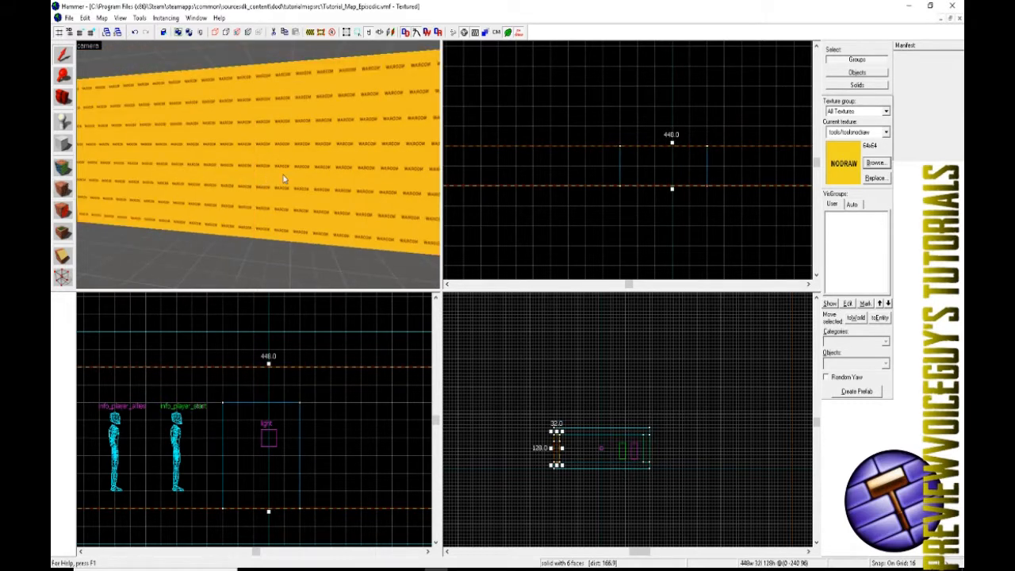
Select the NODRAW doorway block and carve its shape out of the surrounding wall.
{"action": "key", "text": "w"}
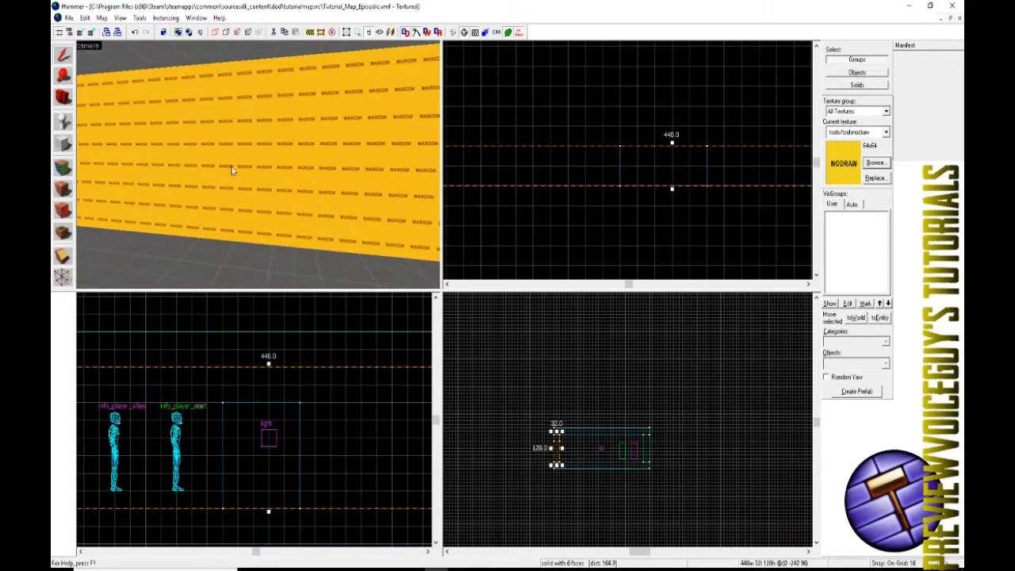
{"action": "double_click", "coordinate": [232, 170]}
{"action": "key", "text": "w"}
{"action": "key", "text": "z"}
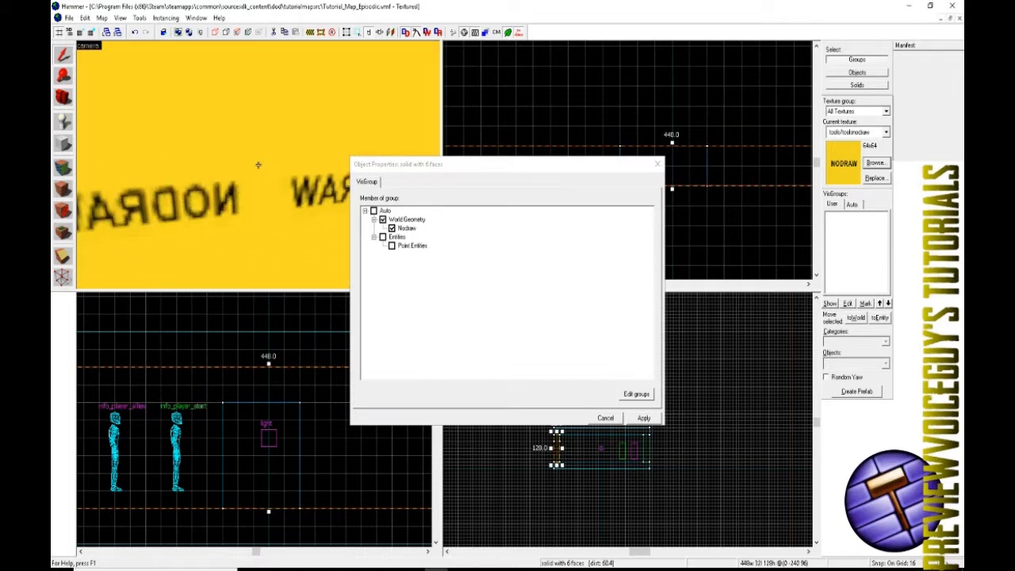
{"action": "left_click", "coordinate": [258, 165]}
{"action": "key", "text": "s"}
{"action": "key", "text": "z"}
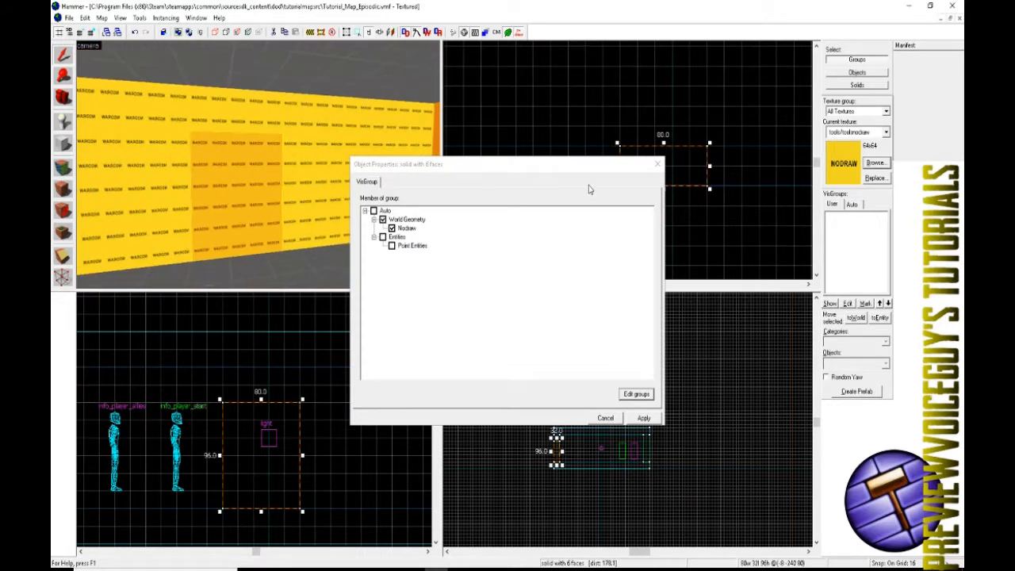
{"action": "left_click", "coordinate": [657, 164]}
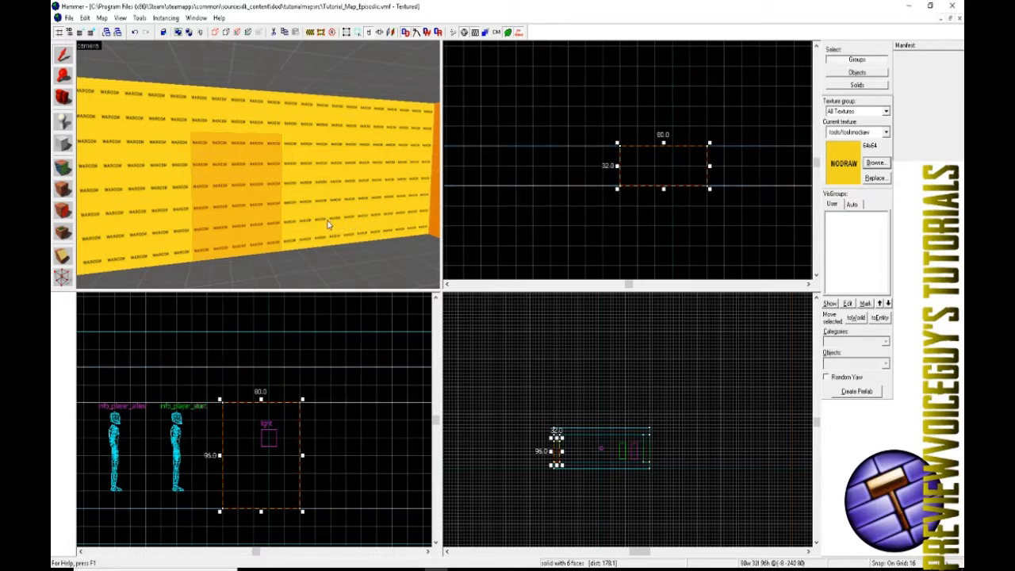
Select the carved wall group and examine how it is divided around the doorway block.
{"action": "scroll", "coordinate": [271, 403], "scroll_direction": "down", "scroll_amount": 4}
{"action": "scroll", "coordinate": [273, 404], "scroll_direction": "up", "scroll_amount": 4}
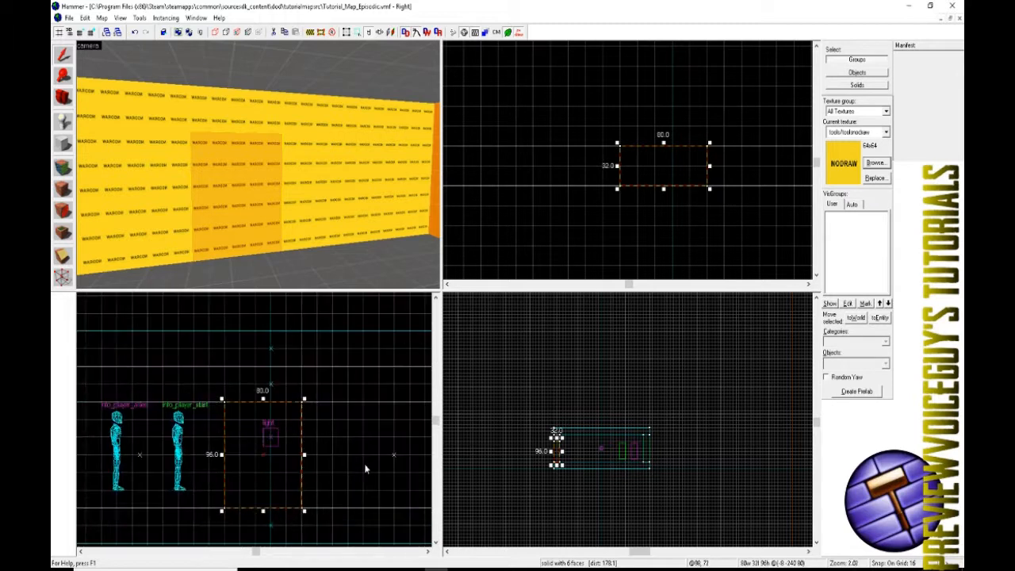
{"action": "scroll", "coordinate": [308, 423], "scroll_direction": "down", "scroll_amount": 2}
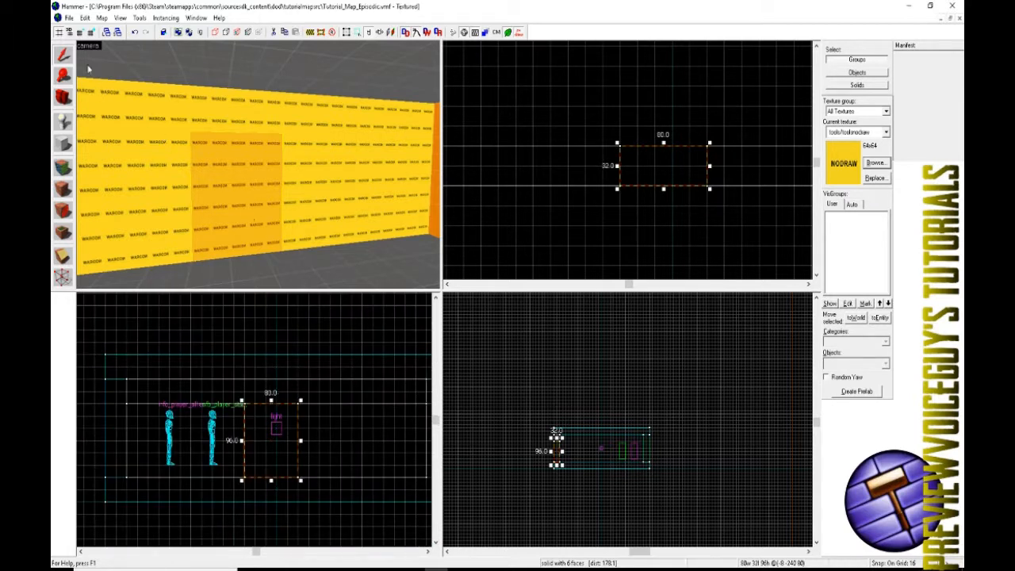
{"action": "left_click", "coordinate": [186, 167]}
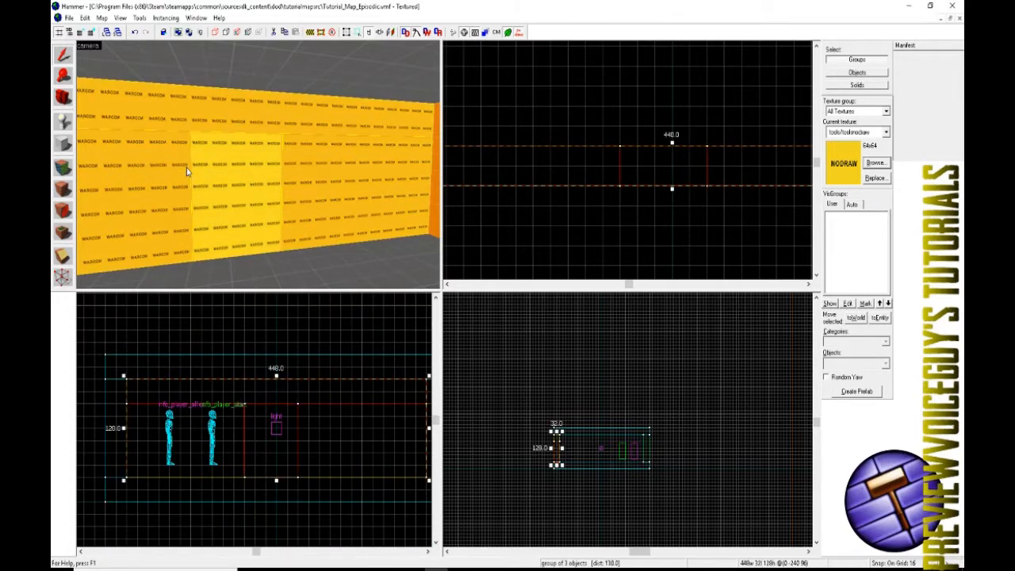
{"action": "key", "text": "a"}
{"action": "key", "text": "s"}
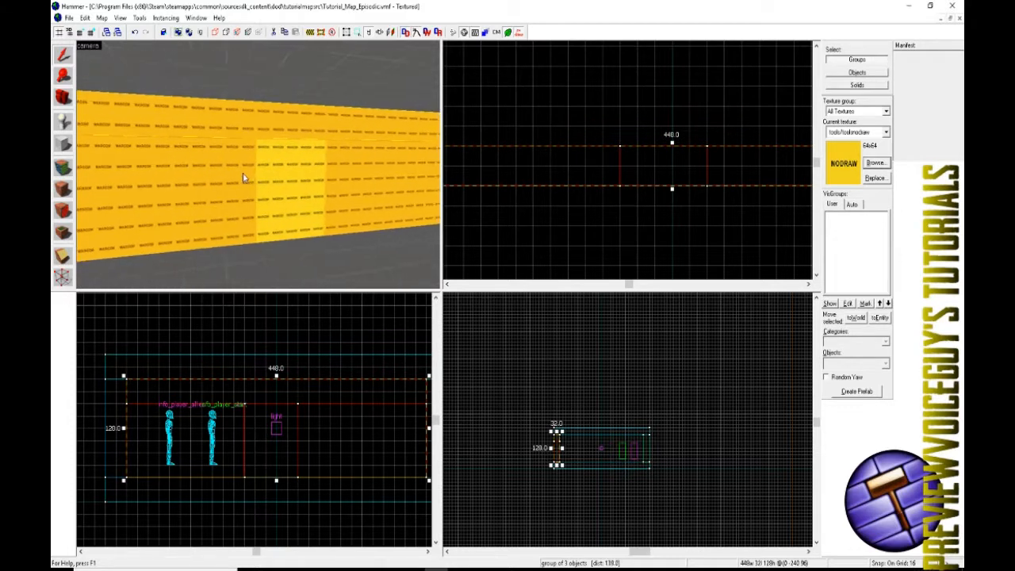
{"action": "key", "text": "z"}
{"action": "key", "text": "w"}
{"action": "key", "text": "s"}
{"action": "key", "text": "d"}
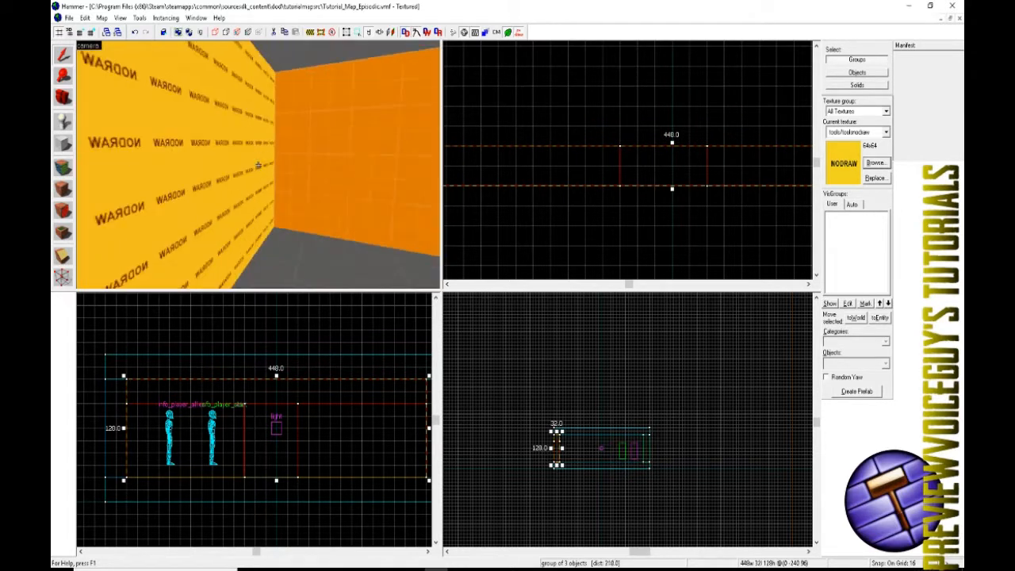
Select the NODRAW doorway block inside the carved wall and delete it to open the doorway.
{"action": "key", "text": "s"}
{"action": "key", "text": "z"}
{"action": "left_click", "coordinate": [256, 163]}
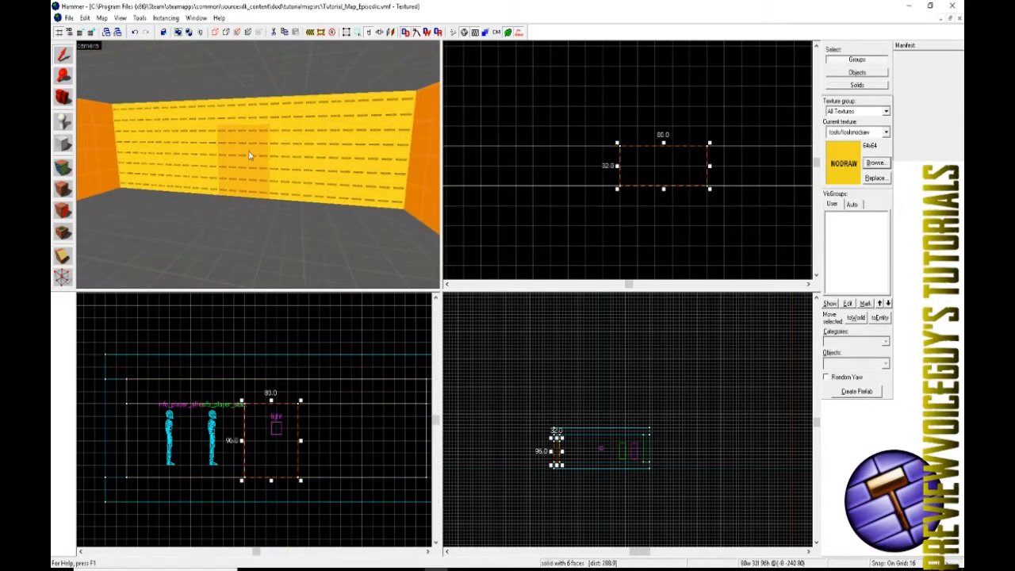
{"action": "key", "text": "Delete"}
{"action": "key", "text": "w"}
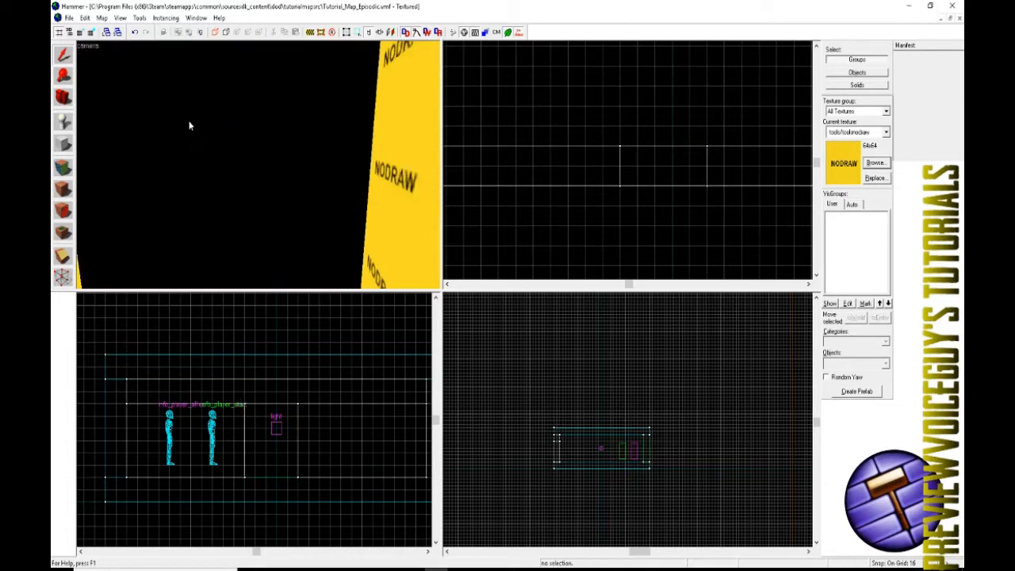
{"action": "key", "text": "s"}
{"action": "key", "text": "s"}
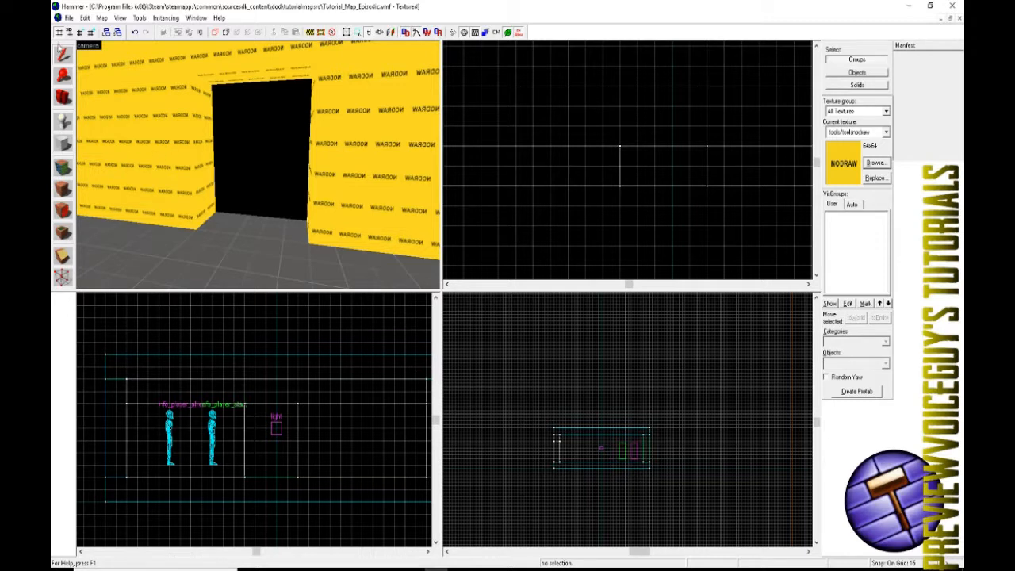
Ungroup the carved wall and check that its pieces can be selected individually.
{"action": "left_click", "coordinate": [62, 52]}
{"action": "left_click", "coordinate": [107, 93]}
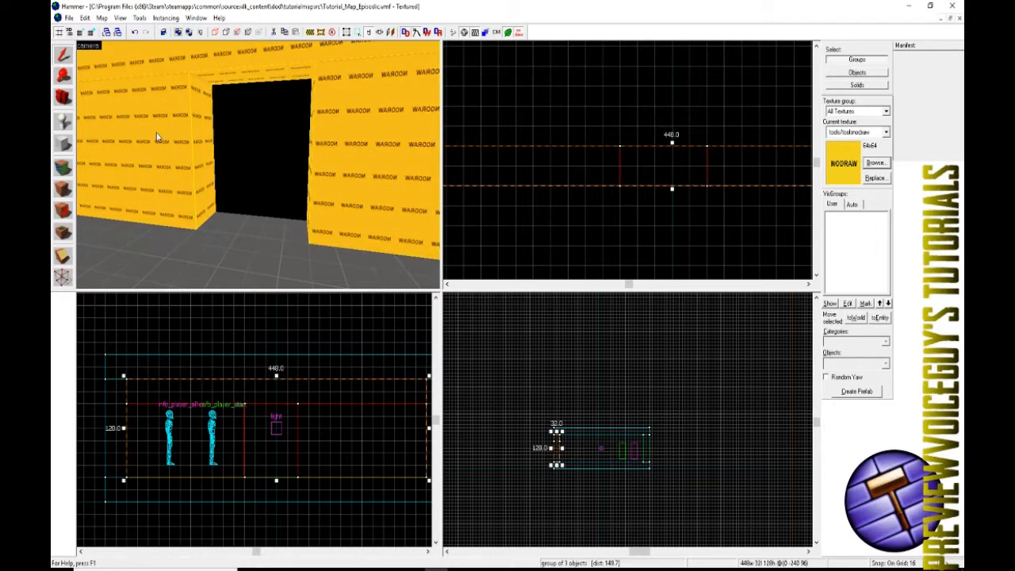
{"action": "key", "text": "ctrl+u"}
{"action": "scroll", "coordinate": [156, 133], "scroll_direction": "up", "scroll_amount": 2}
{"action": "scroll", "coordinate": [156, 133], "scroll_direction": "down", "scroll_amount": 5}
{"action": "left_click", "coordinate": [156, 135]}
{"action": "left_click", "coordinate": [243, 104]}
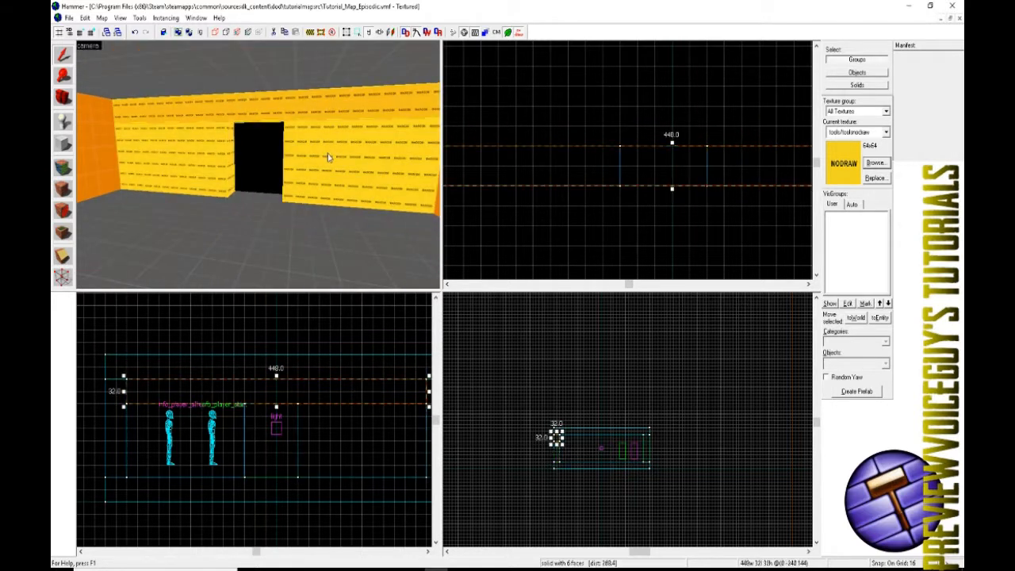
{"action": "left_click", "coordinate": [326, 158]}
{"action": "key", "text": "Escape"}
Apply the dev/dev_measuregeneric01 texture to the three room-side wall faces around the doorway.
{"action": "left_click", "coordinate": [886, 132]}
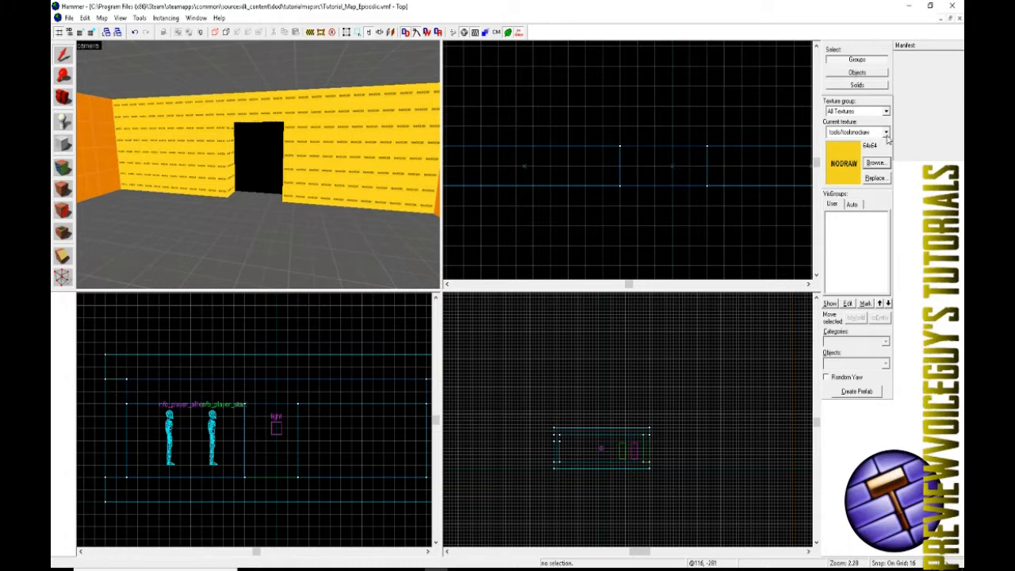
{"action": "left_click", "coordinate": [843, 163]}
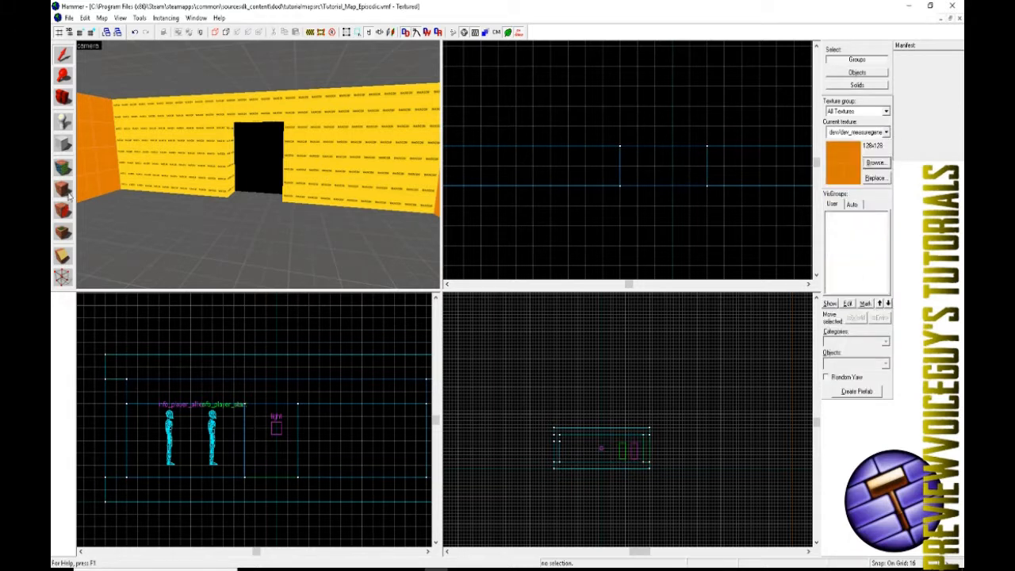
{"action": "left_click", "coordinate": [64, 168]}
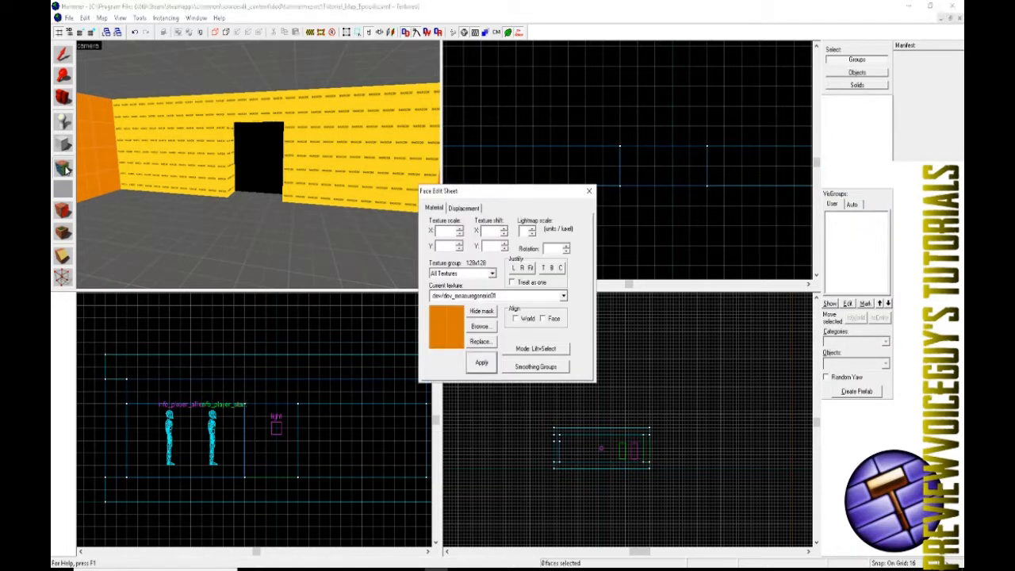
{"action": "right_click", "coordinate": [213, 163]}
{"action": "right_click", "coordinate": [231, 115]}
{"action": "right_click", "coordinate": [300, 144]}
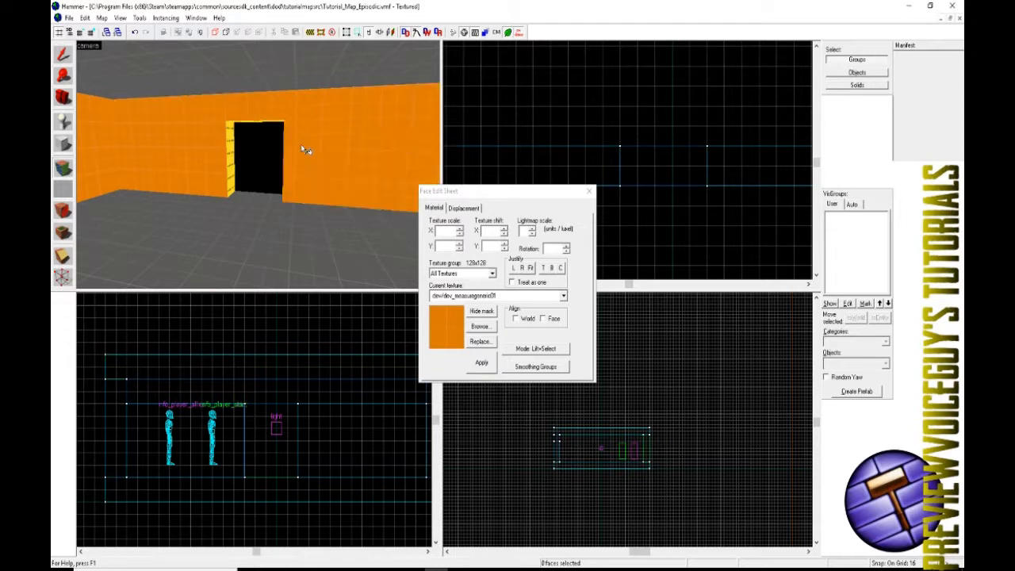
Apply the dev/dev_measuregeneric01 texture to the exterior faces of the room's walls, including the wall pieces around the doorway.
{"action": "key", "text": "z"}
{"action": "key", "text": "w"}
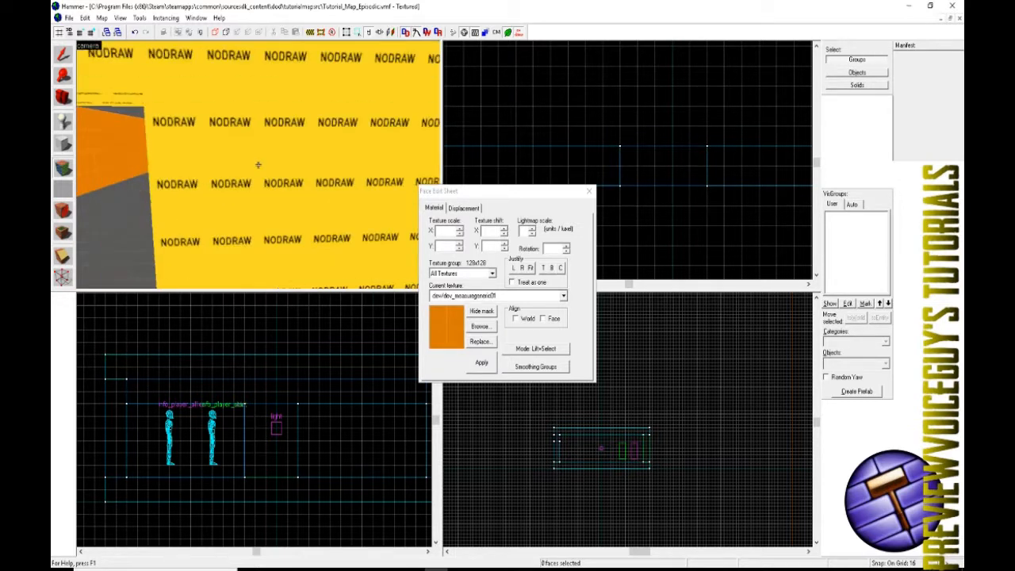
{"action": "key", "text": "s"}
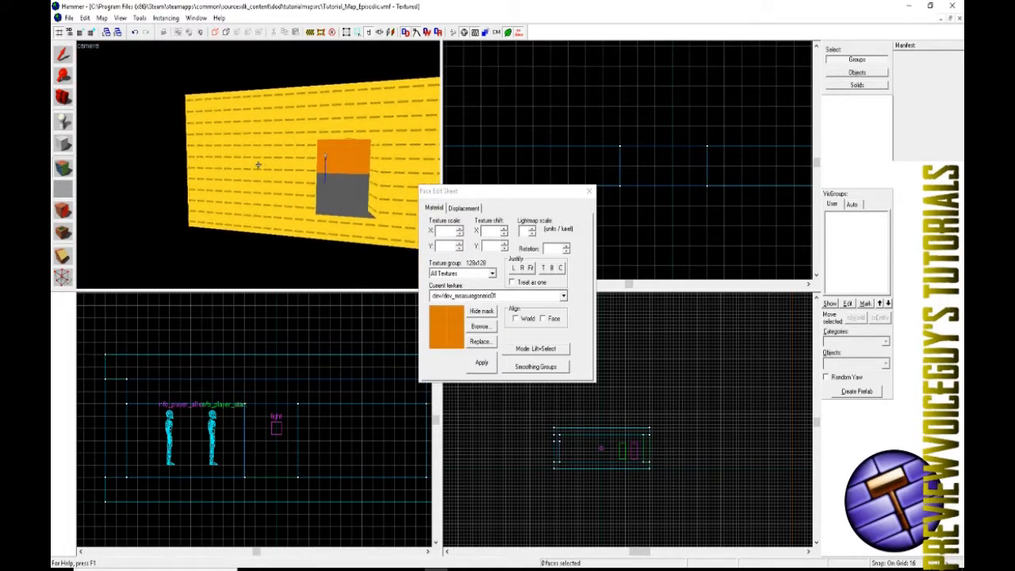
{"action": "key", "text": "d"}
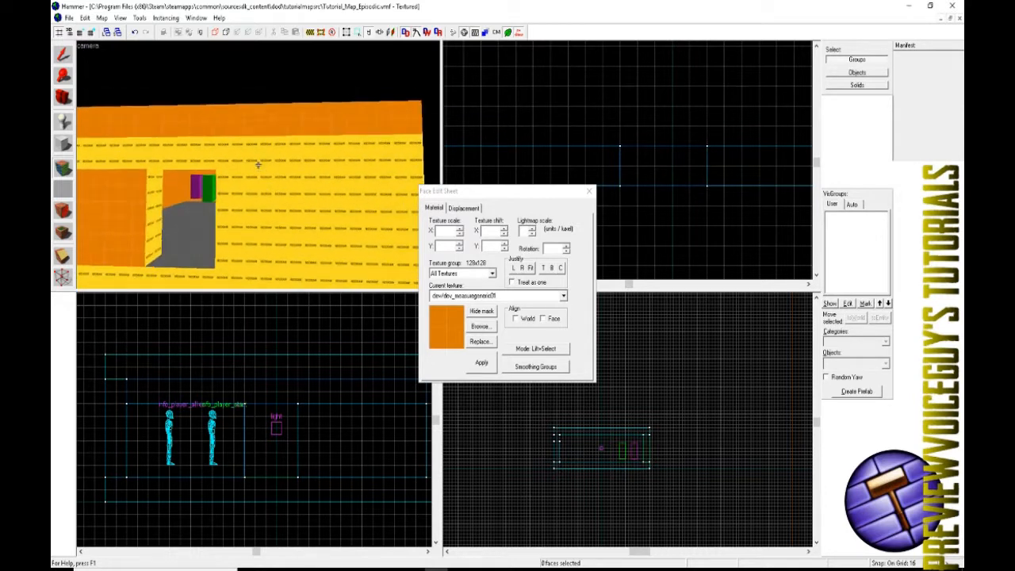
{"action": "key", "text": "d"}
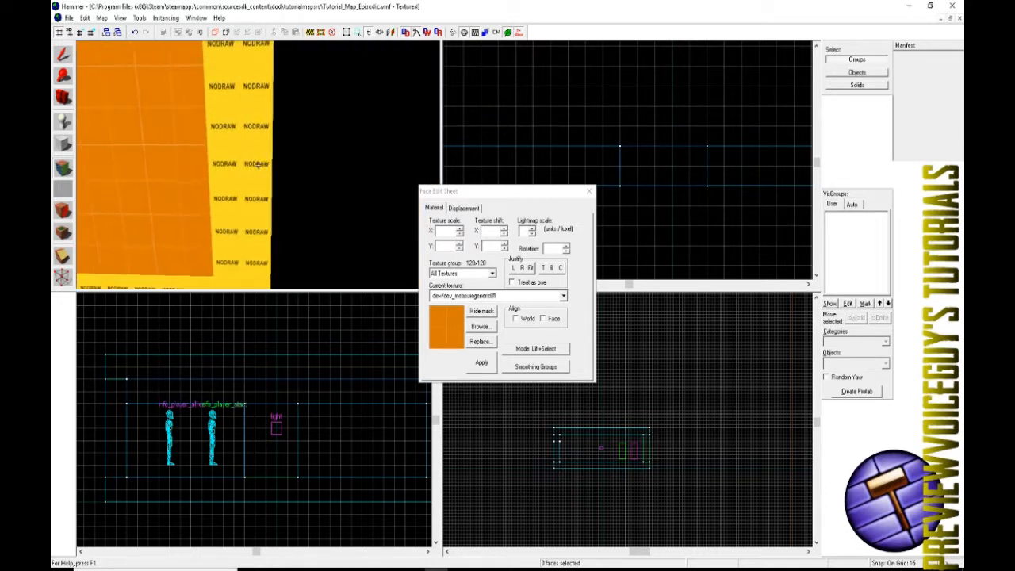
{"action": "key", "text": "a"}
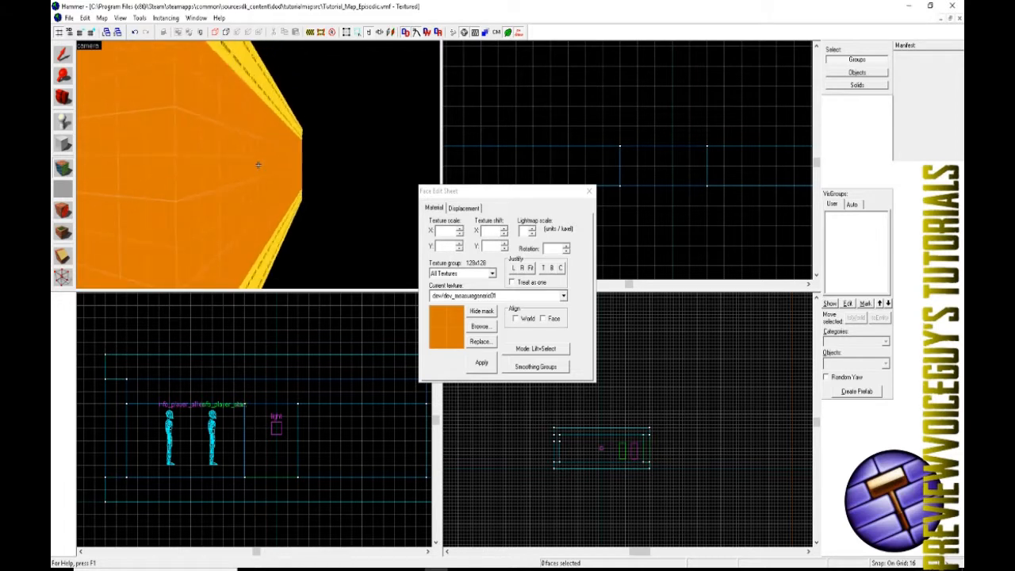
{"action": "key", "text": "d"}
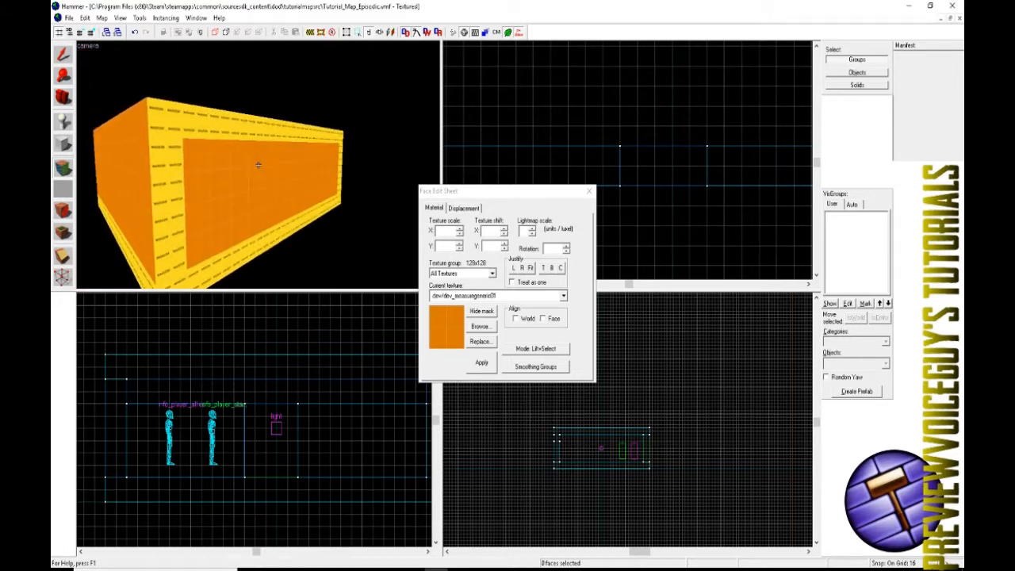
{"action": "key", "text": "d"}
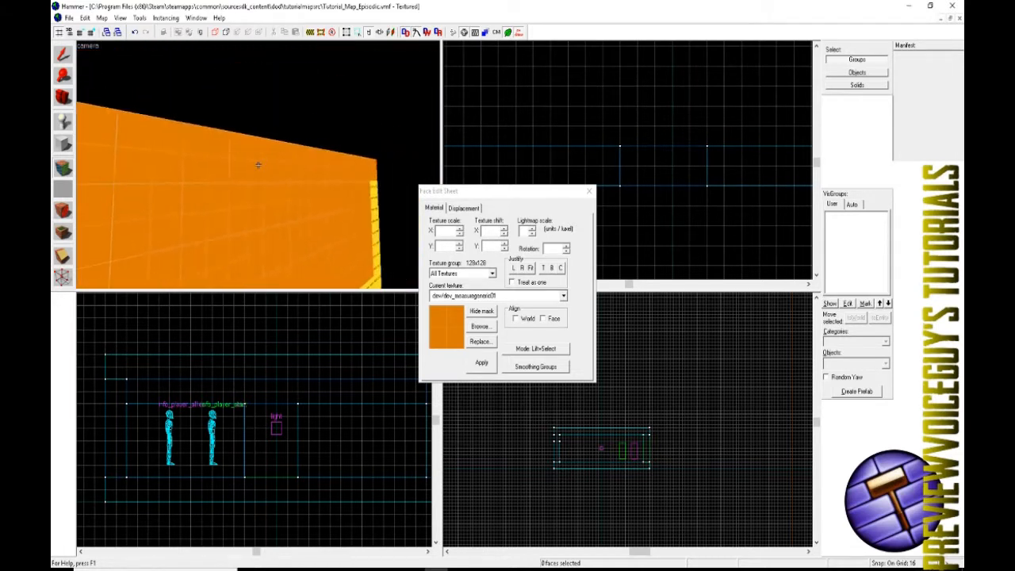
{"action": "key", "text": "d"}
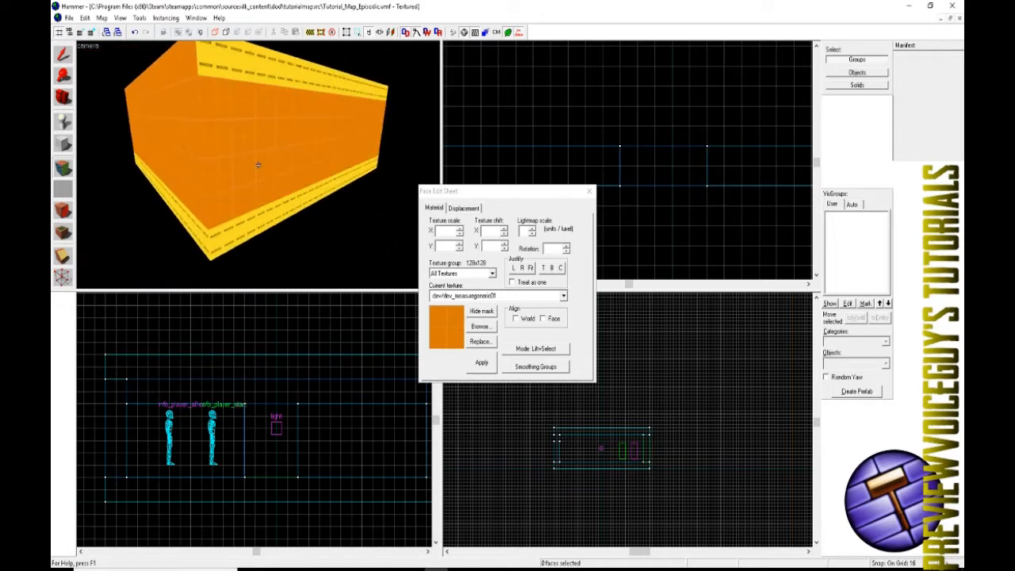
{"action": "key", "text": "d"}
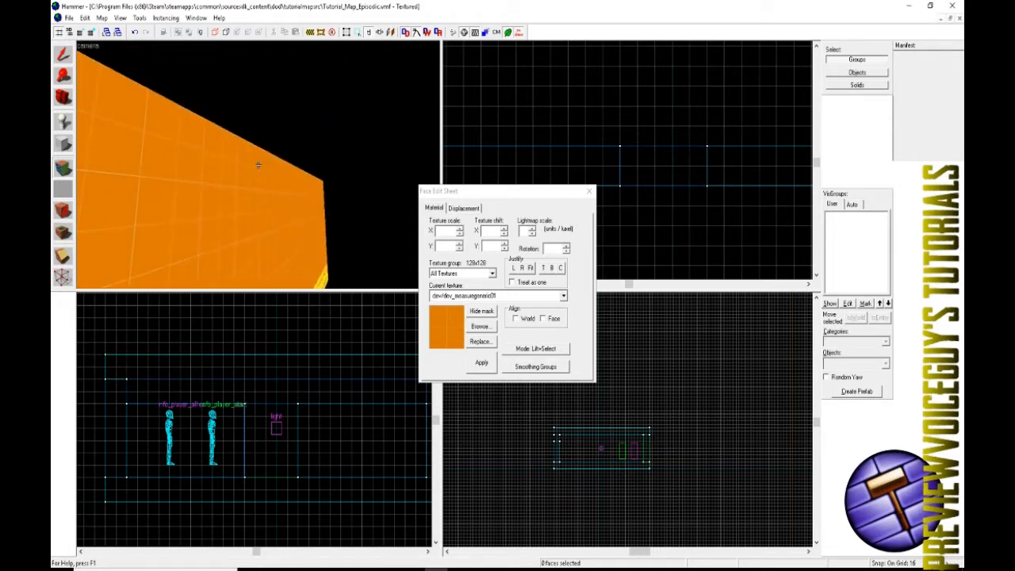
{"action": "key", "text": "d"}
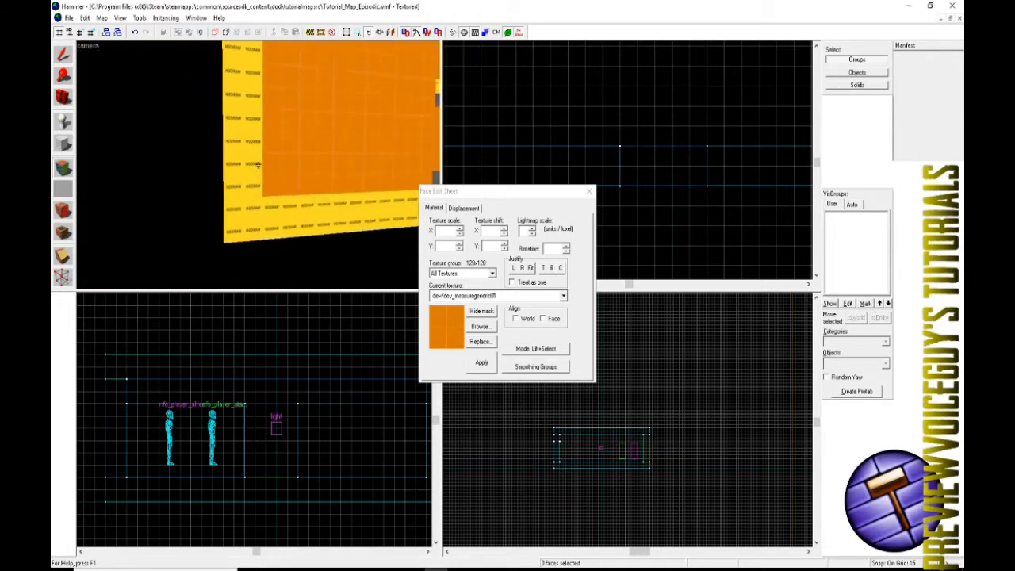
{"action": "key", "text": "s"}
{"action": "key", "text": "w"}
{"action": "key", "text": "z"}
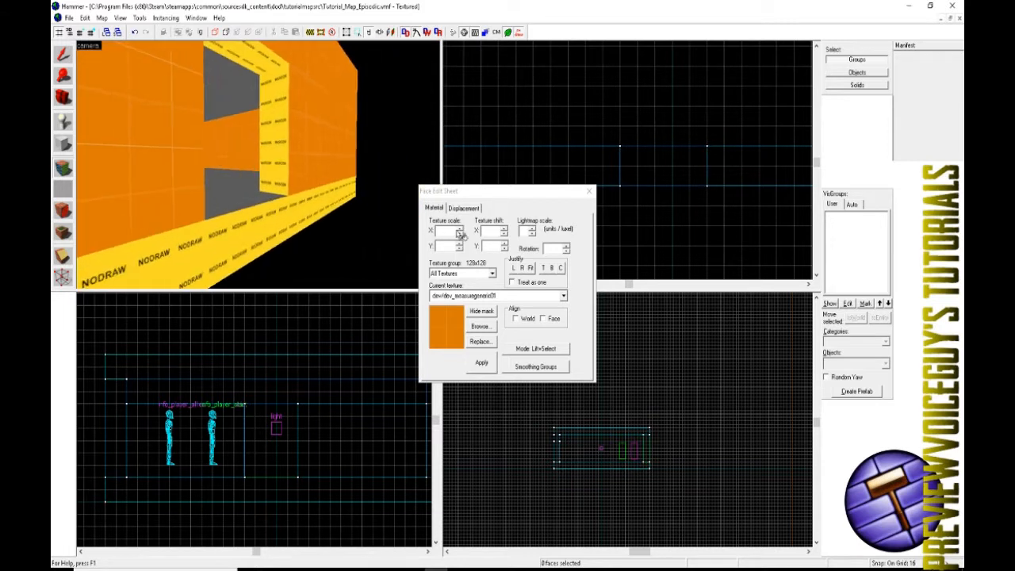
Apply the recently used dev/dev_measuregeneric01b texture to the doorway's inner faces and the top of the room's roof.
{"action": "left_click", "coordinate": [565, 295]}
{"action": "left_click", "coordinate": [448, 402]}
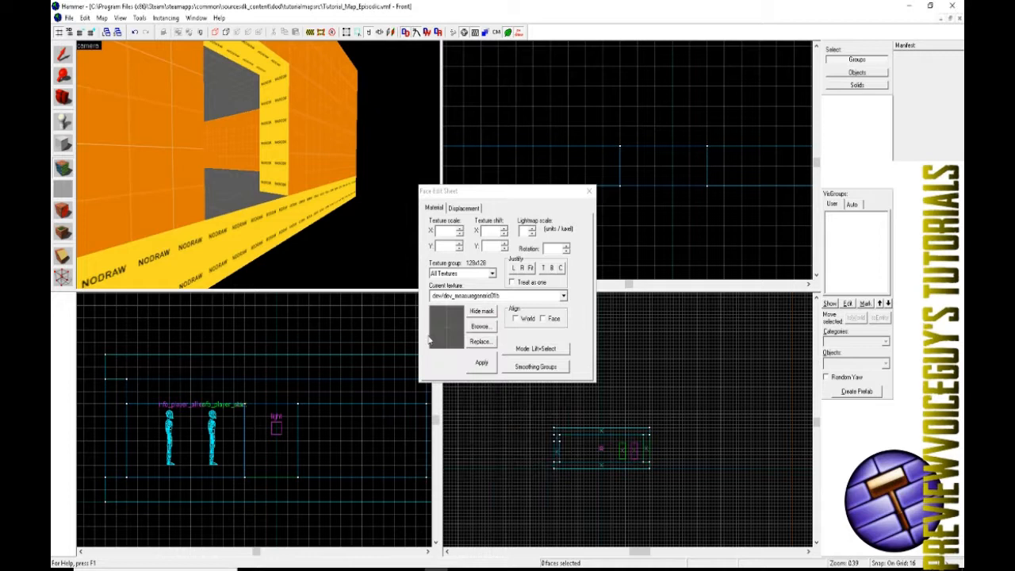
{"action": "right_click", "coordinate": [274, 167]}
{"action": "right_click", "coordinate": [254, 70]}
{"action": "key", "text": "z"}
{"action": "key", "text": "w"}
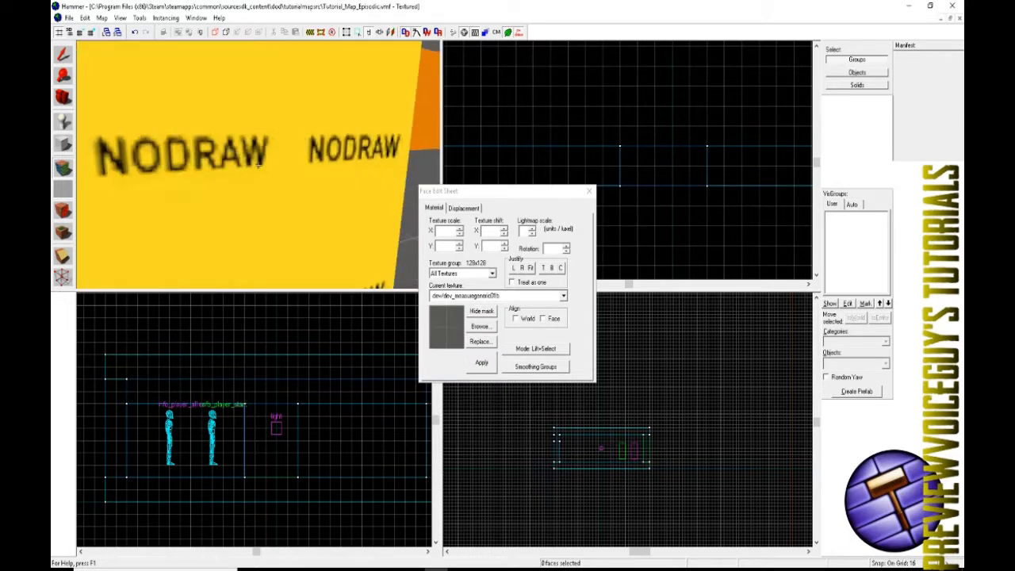
{"action": "key", "text": "s"}
{"action": "right_click", "coordinate": [258, 165]}
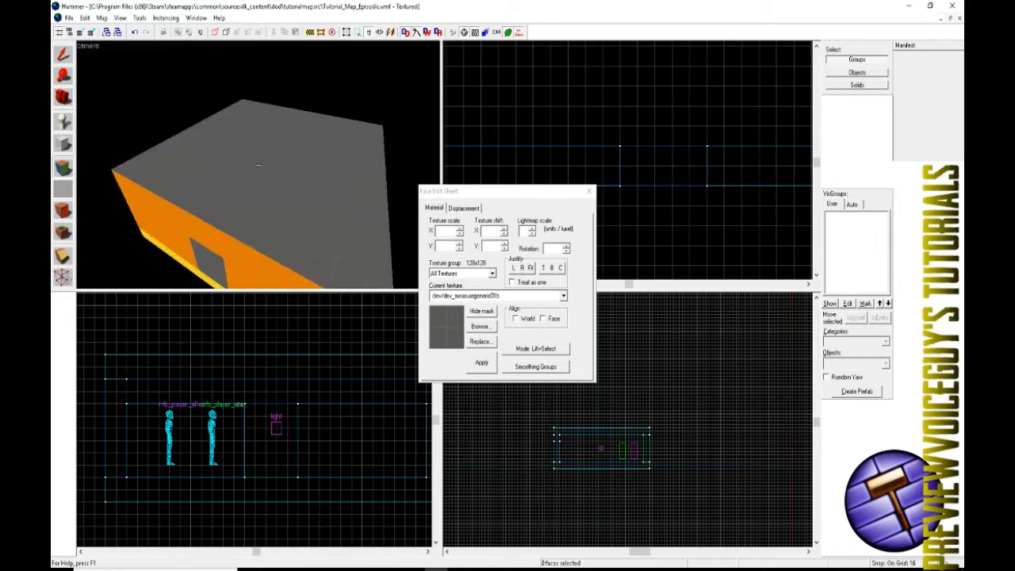
{"action": "key", "text": "w"}
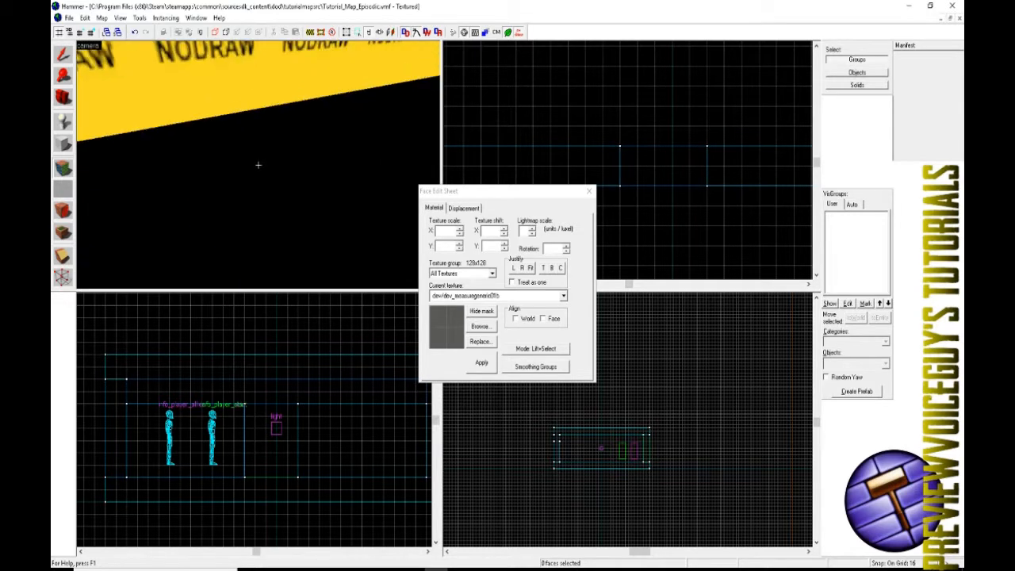
{"action": "key", "text": "s"}
{"action": "key", "text": "z"}
Enlarge the room's floor block to 1024 by 1024 units on a 64-unit grid, extending it beyond the doorway, and deselect it.
{"action": "left_click", "coordinate": [68, 61]}
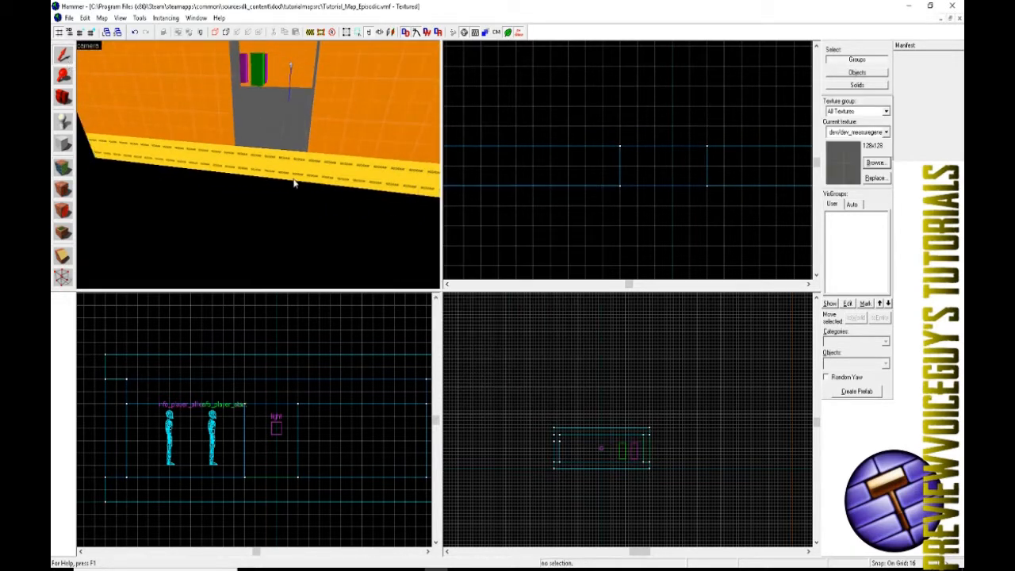
{"action": "left_click", "coordinate": [293, 184]}
{"action": "scroll", "coordinate": [611, 169], "scroll_direction": "down", "scroll_amount": 4}
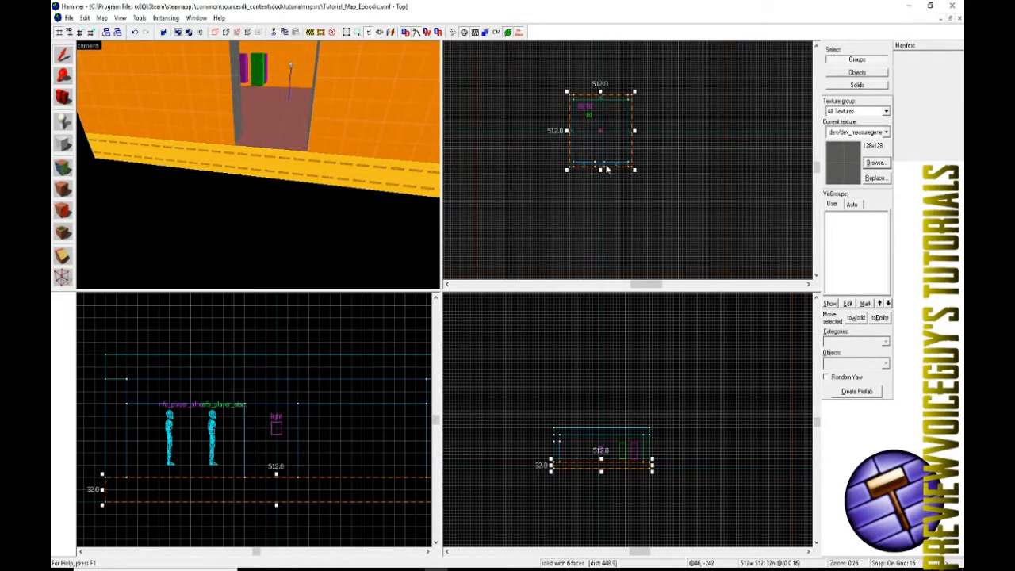
{"action": "key", "text": "bracketright"}
{"action": "key", "text": "bracketright"}
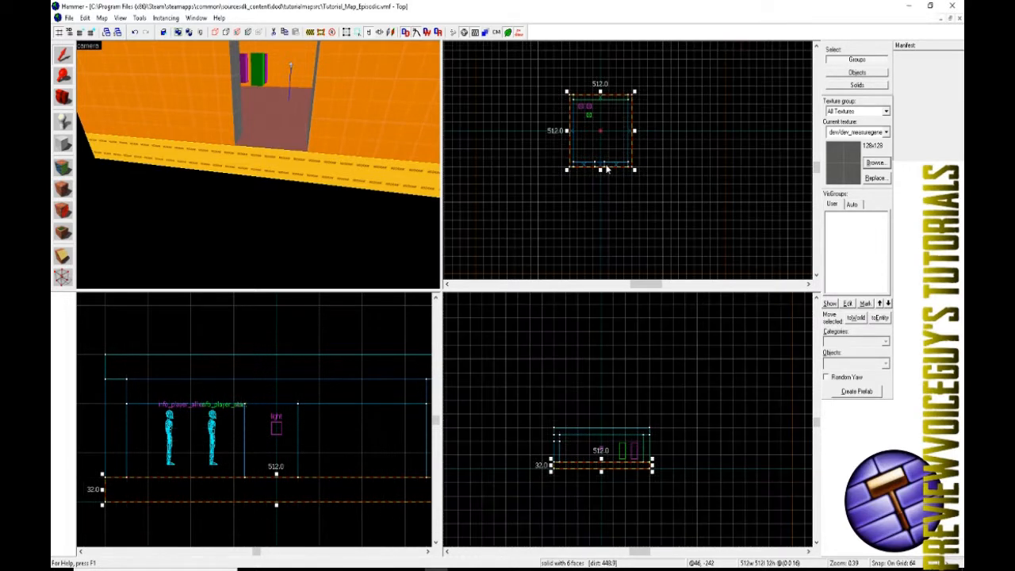
{"action": "left_click_drag", "start_coordinate": [634, 172], "coordinate": [695, 241]}
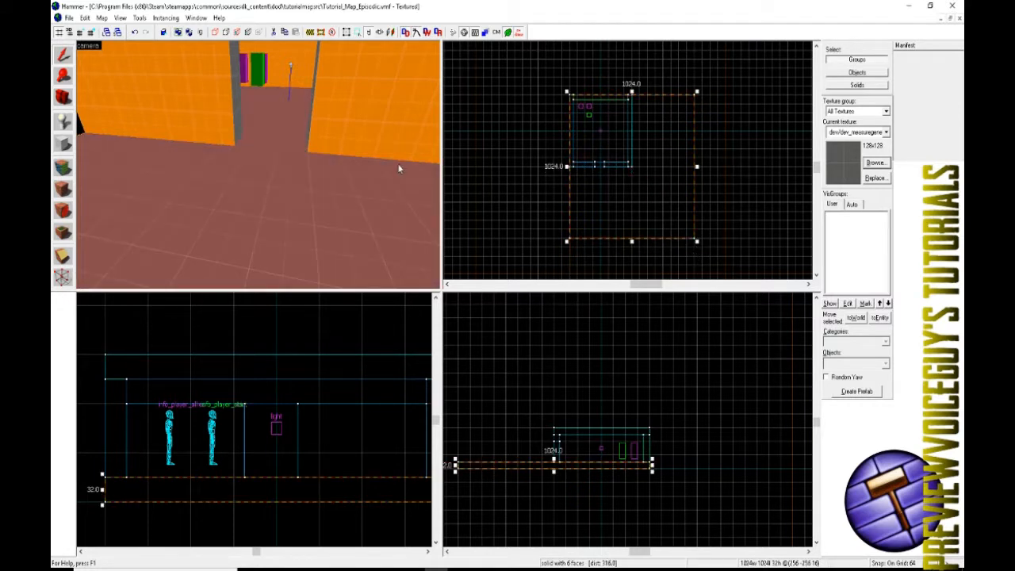
{"action": "key", "text": "z"}
{"action": "key", "text": "s"}
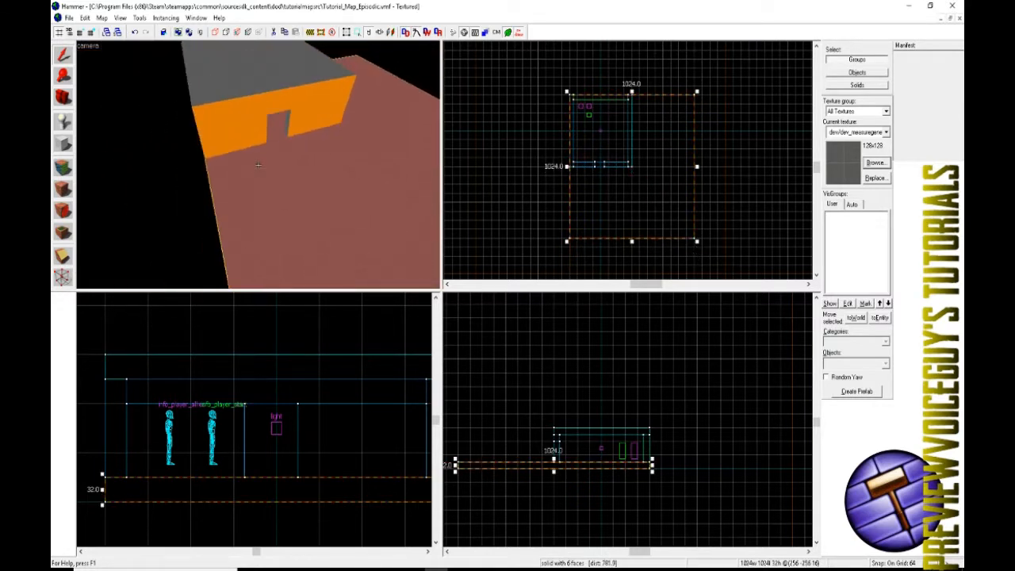
{"action": "key", "text": "z"}
{"action": "key", "text": "Escape"}
{"action": "key", "text": "w"}
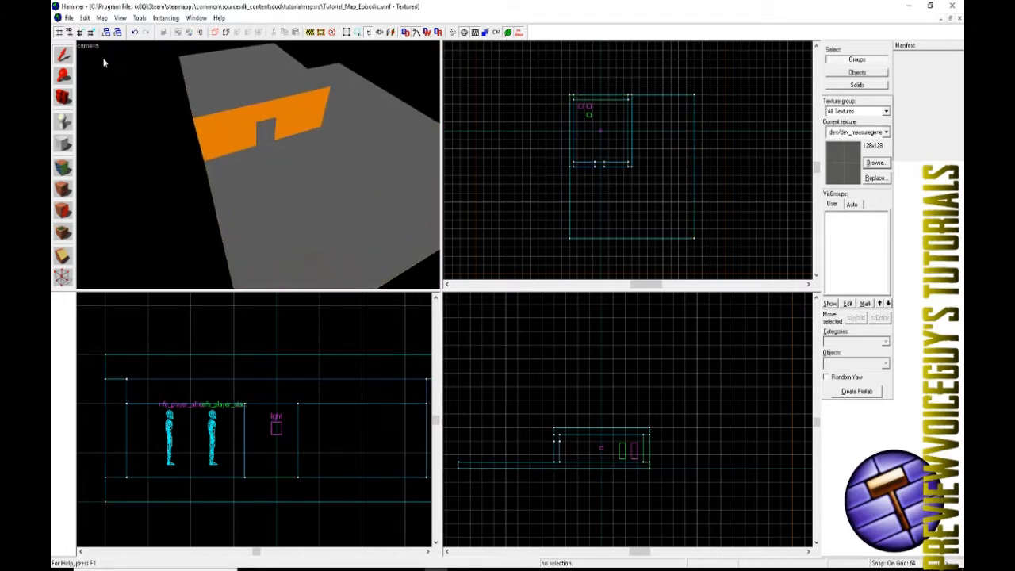
Create a tools/toolsnodraw wall block, 64 units thick, 1024 long and 320 high, along one edge of the enlarged floor.
{"action": "left_click", "coordinate": [876, 163]}
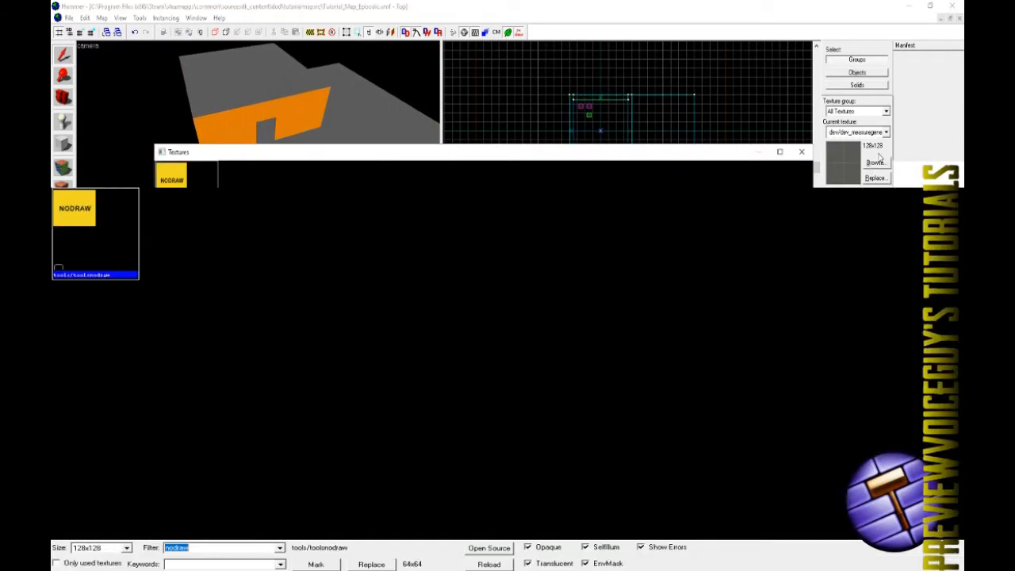
{"action": "double_click", "coordinate": [172, 176]}
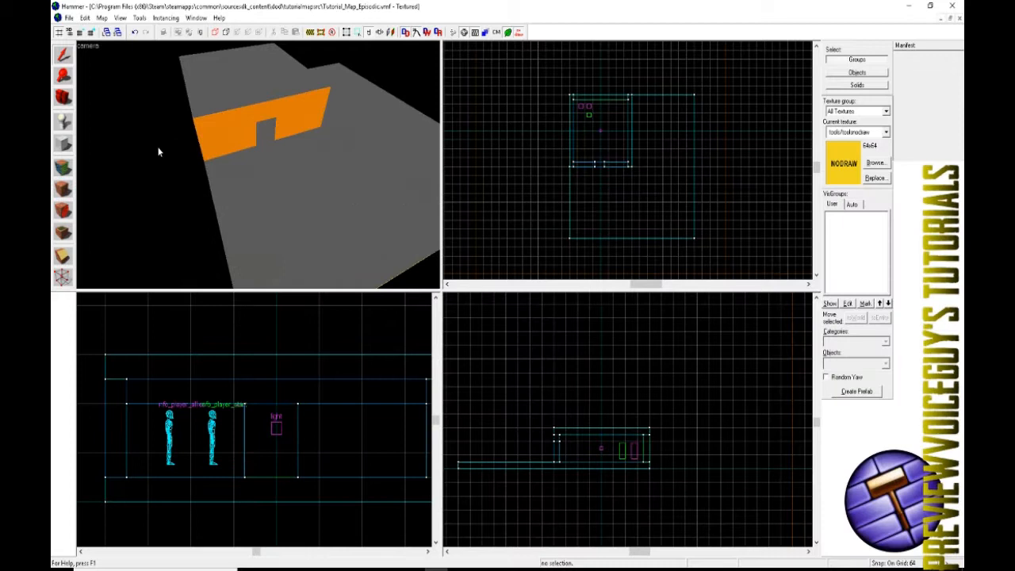
{"action": "left_click", "coordinate": [64, 144]}
{"action": "scroll", "coordinate": [507, 182], "scroll_direction": "down", "scroll_amount": 2}
{"action": "scroll", "coordinate": [500, 184], "scroll_direction": "up", "scroll_amount": 3}
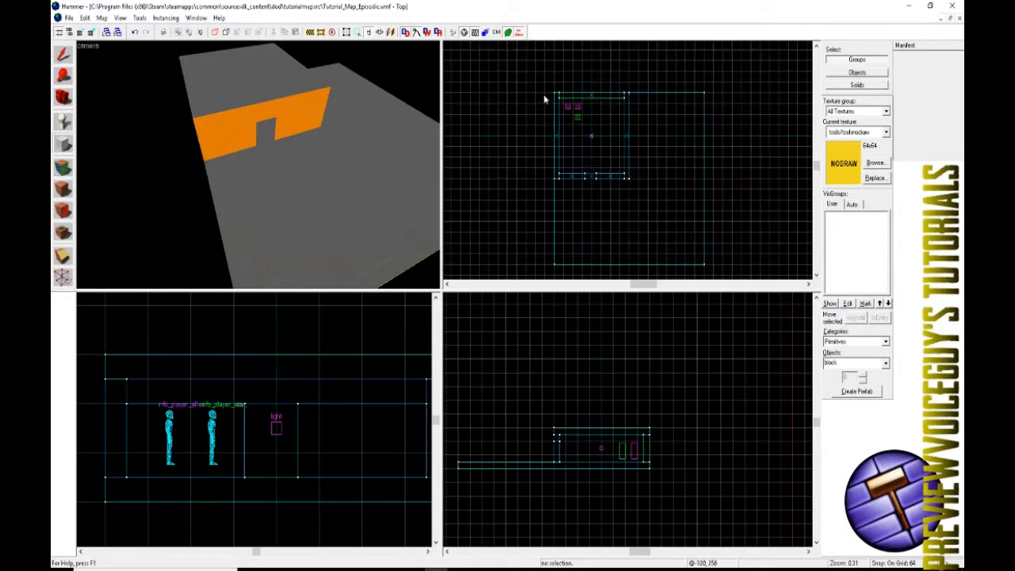
{"action": "left_click_drag", "start_coordinate": [545, 100], "coordinate": [558, 268]}
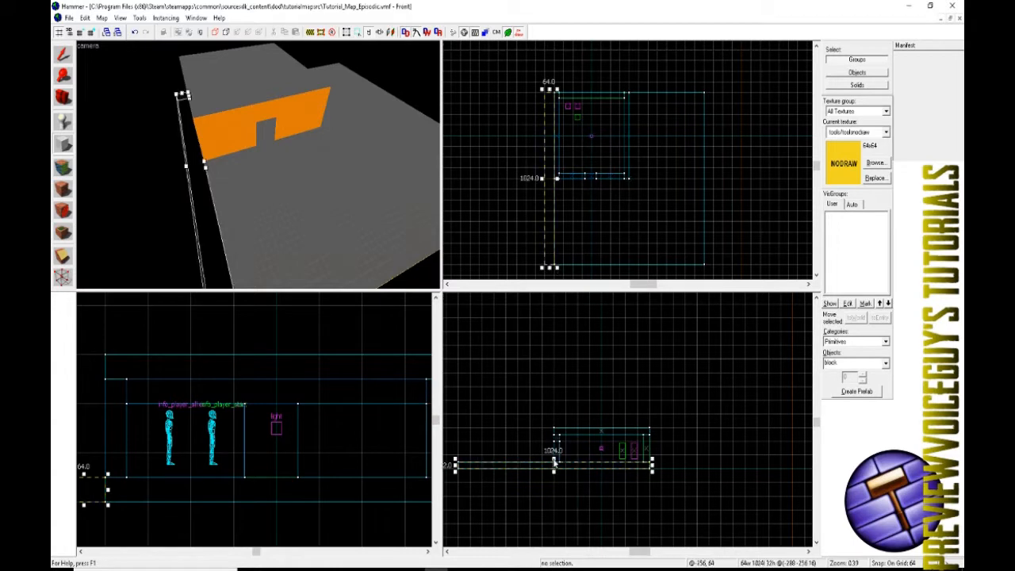
{"action": "left_click_drag", "start_coordinate": [555, 463], "coordinate": [553, 403]}
{"action": "scroll", "coordinate": [551, 468], "scroll_direction": "up", "scroll_amount": 1}
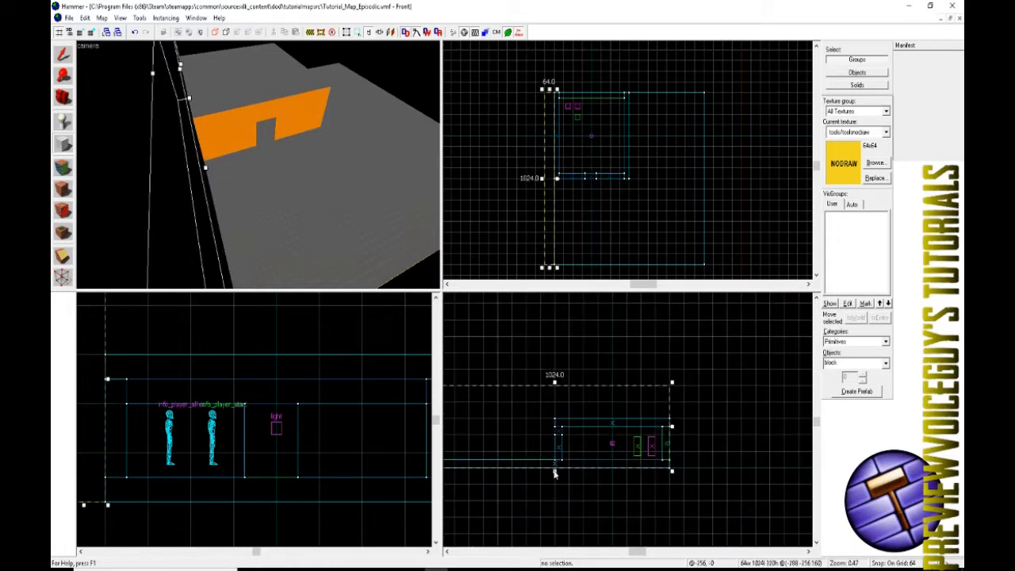
{"action": "key", "text": "Return"}
{"action": "scroll", "coordinate": [605, 453], "scroll_direction": "down", "scroll_amount": 2}
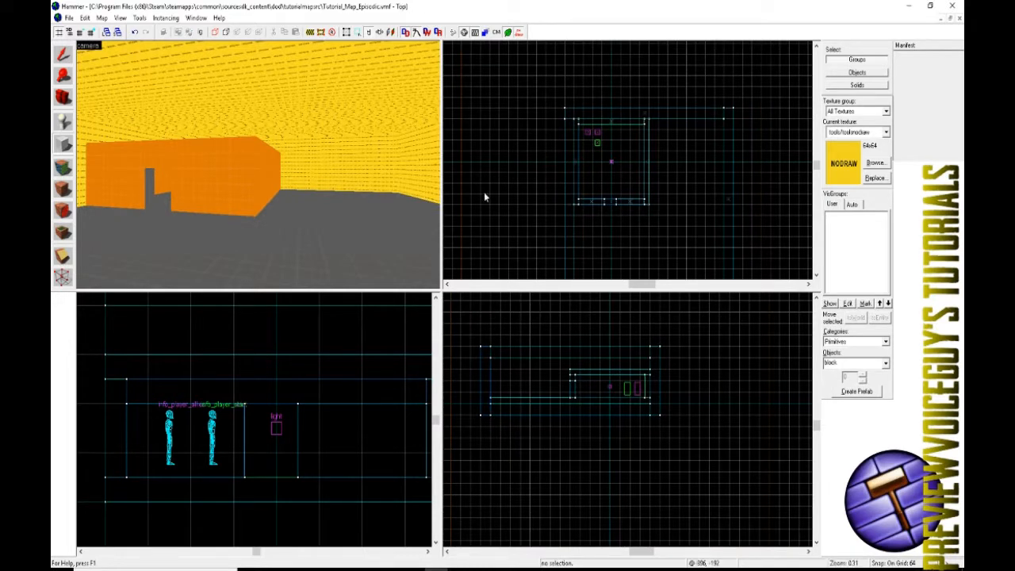
{"action": "left_click", "coordinate": [65, 57]}
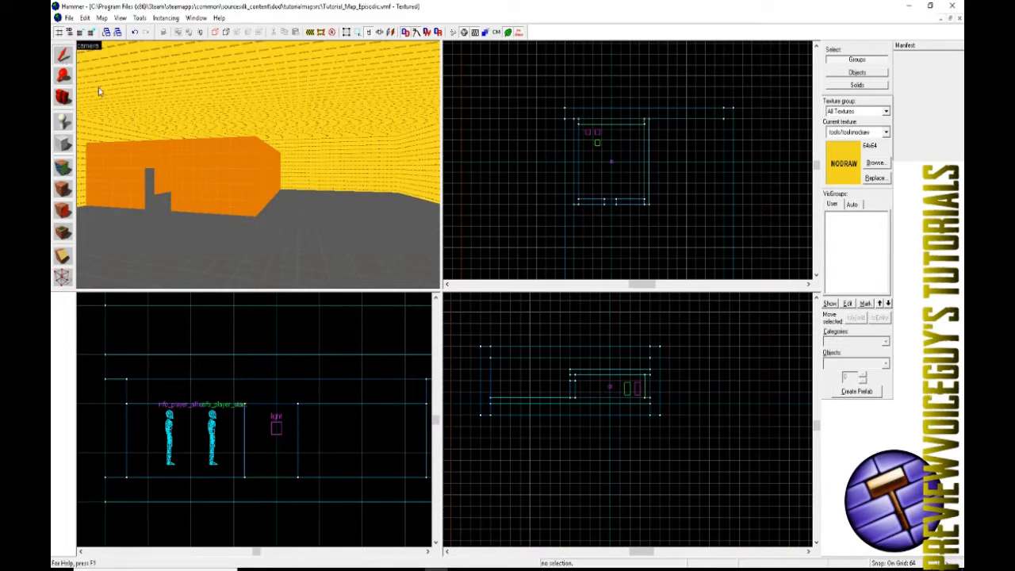
{"action": "key", "text": "z"}
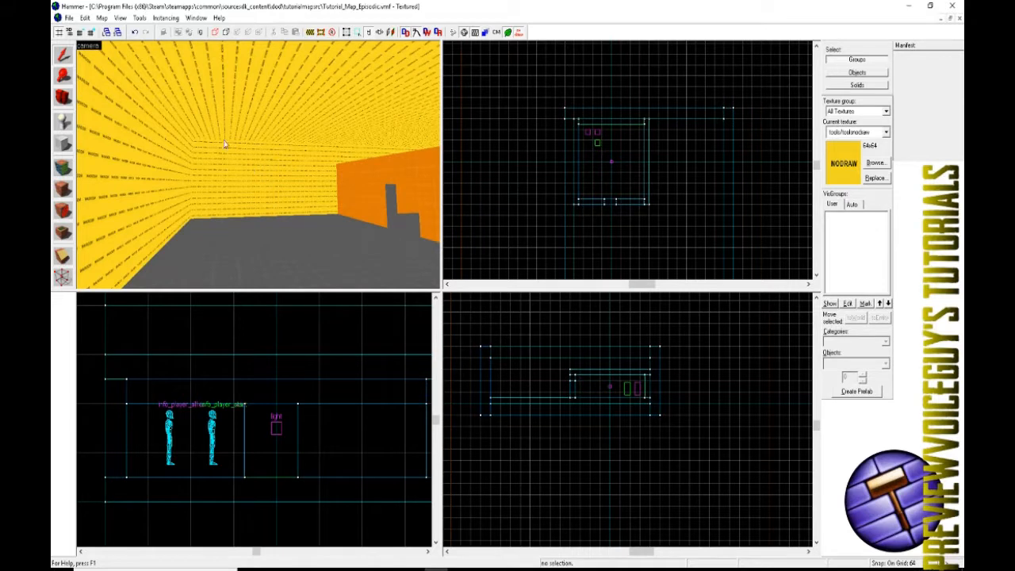
{"action": "left_click", "coordinate": [134, 136]}
{"action": "left_click", "coordinate": [177, 150], "text": "ctrl"}
{"action": "left_click", "coordinate": [202, 162], "text": "ctrl"}
{"action": "left_click", "coordinate": [156, 160], "text": "ctrl"}
{"action": "key", "text": "z"}
{"action": "double_click", "coordinate": [258, 165], "text": "ctrl"}
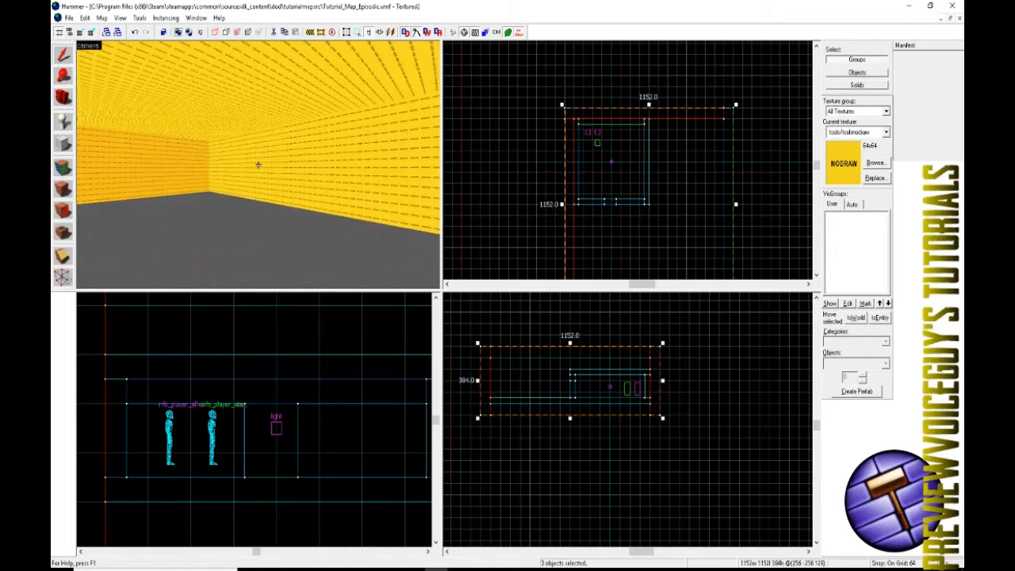
{"action": "left_click", "coordinate": [658, 164]}
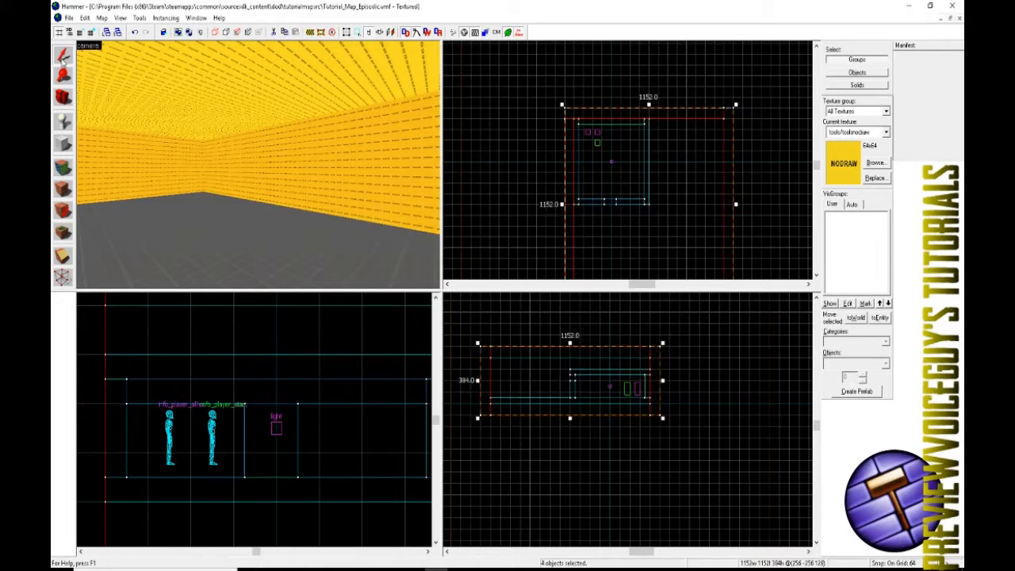
Select all four NODRAW walls around the outdoor area together.
{"action": "left_click", "coordinate": [182, 171]}
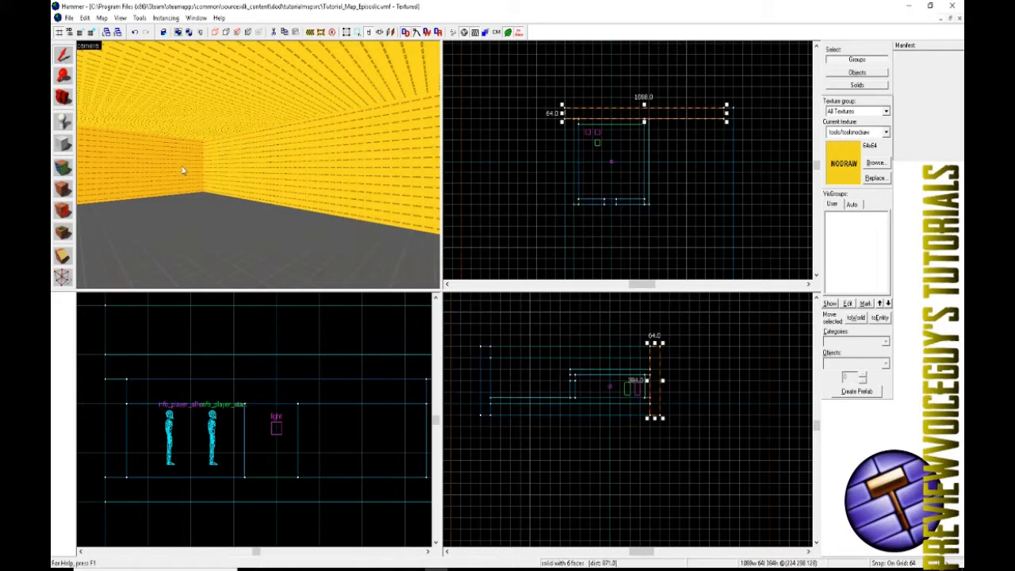
{"action": "left_click", "coordinate": [222, 173], "text": "ctrl"}
{"action": "key", "text": "z"}
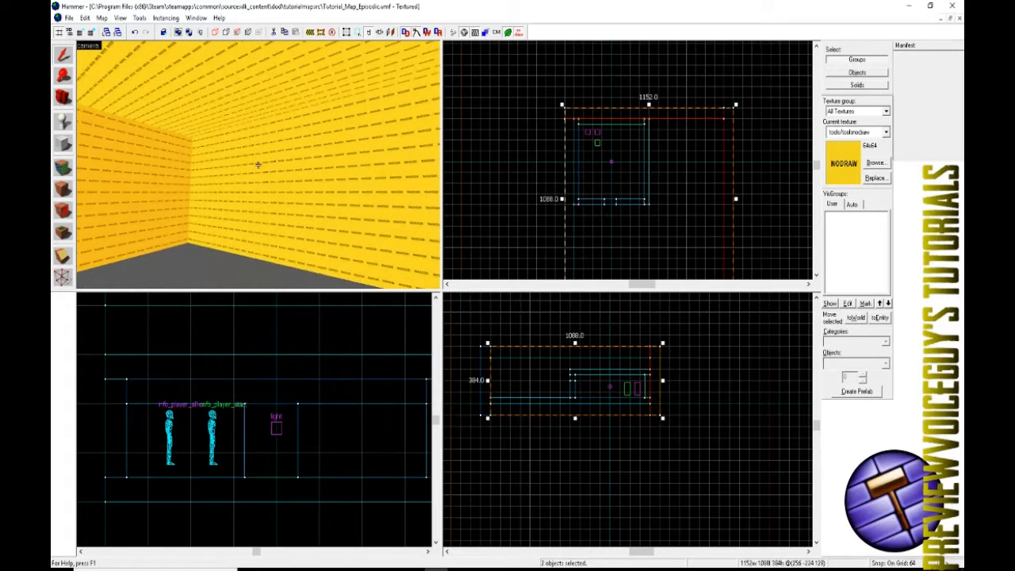
{"action": "left_click", "coordinate": [258, 165], "text": "ctrl"}
{"action": "left_click", "coordinate": [257, 165], "text": "ctrl"}
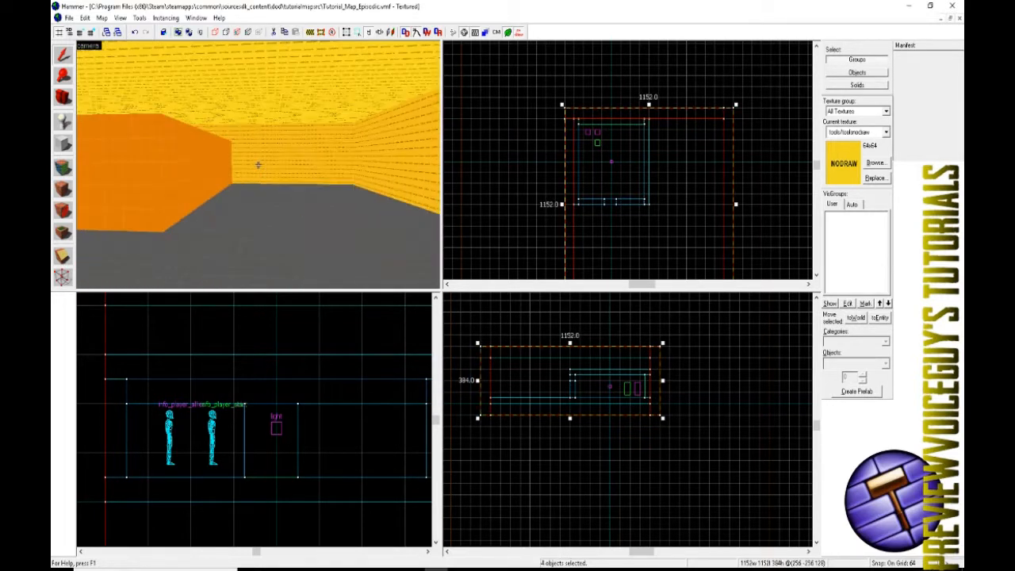
{"action": "key", "text": "s"}
{"action": "key", "text": "w"}
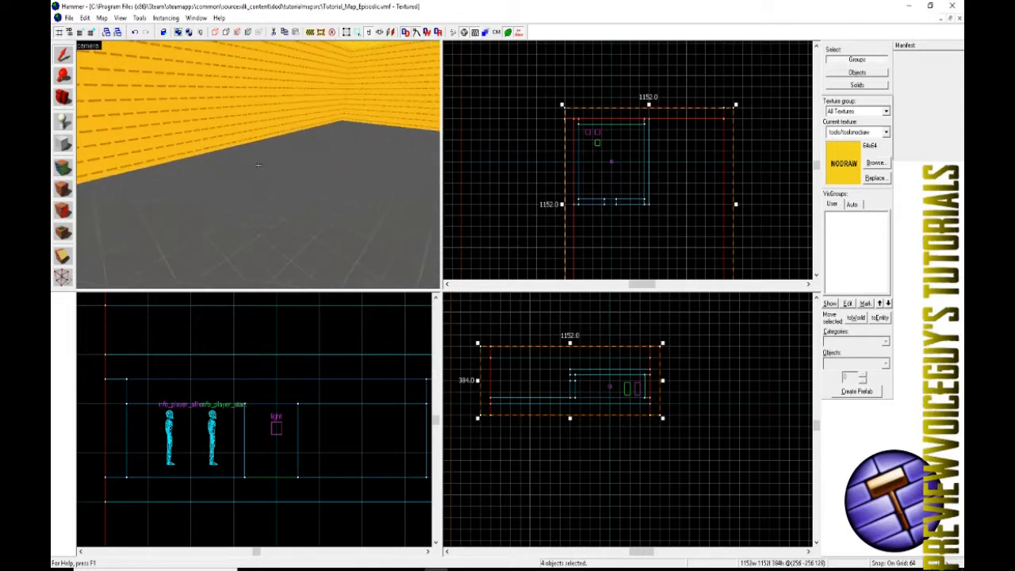
{"action": "left_click", "coordinate": [258, 165], "text": "ctrl"}
{"action": "left_click", "coordinate": [257, 165], "text": "ctrl"}
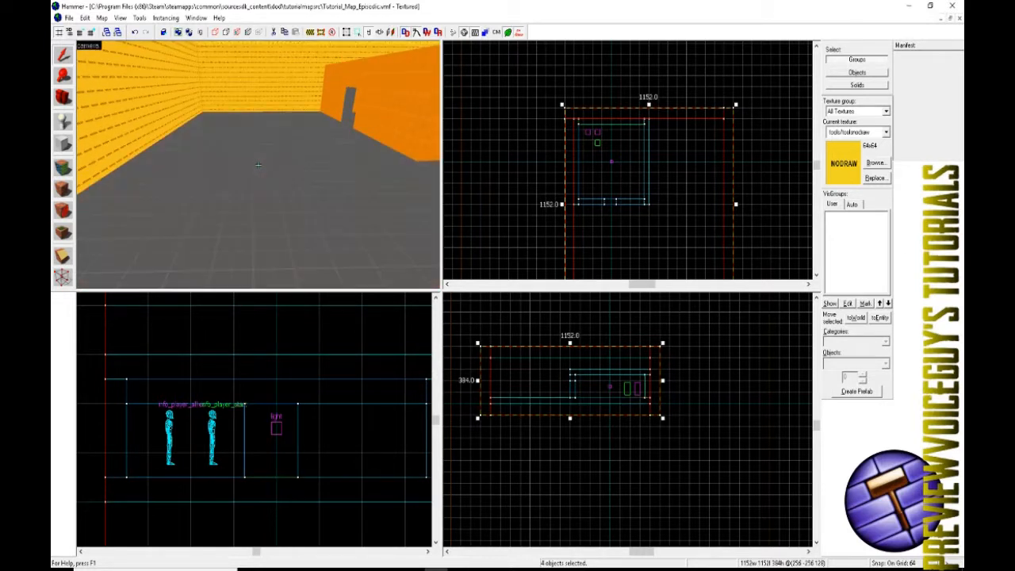
{"action": "key", "text": "a"}
{"action": "key", "text": "s"}
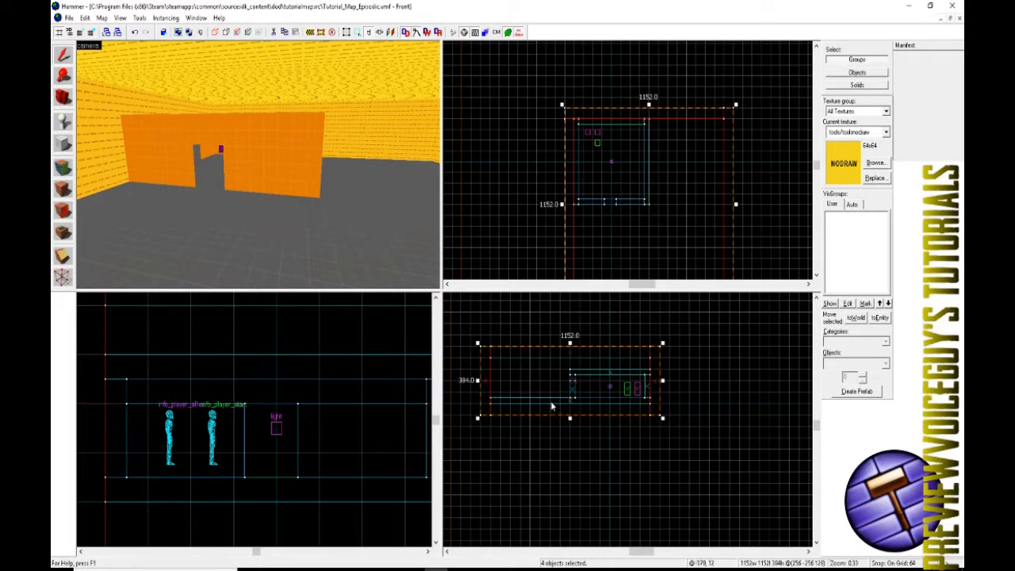
Reduce the grid to 16 units and clip the four selected walls horizontally at height 176, keeping both the upper and lower pieces.
{"action": "key", "text": "shift+x"}
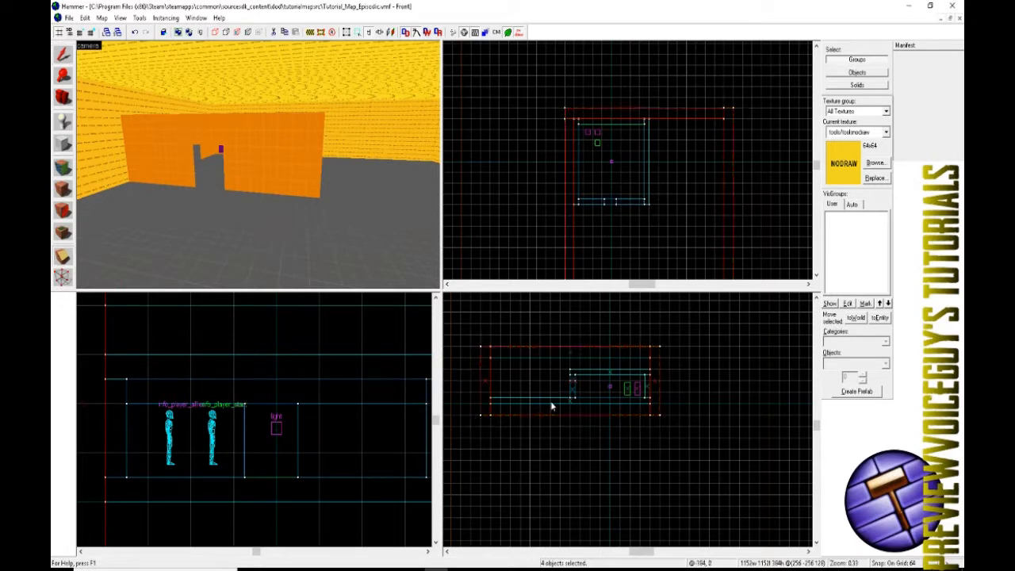
{"action": "key", "text": "bracketleft"}
{"action": "key", "text": "bracketleft"}
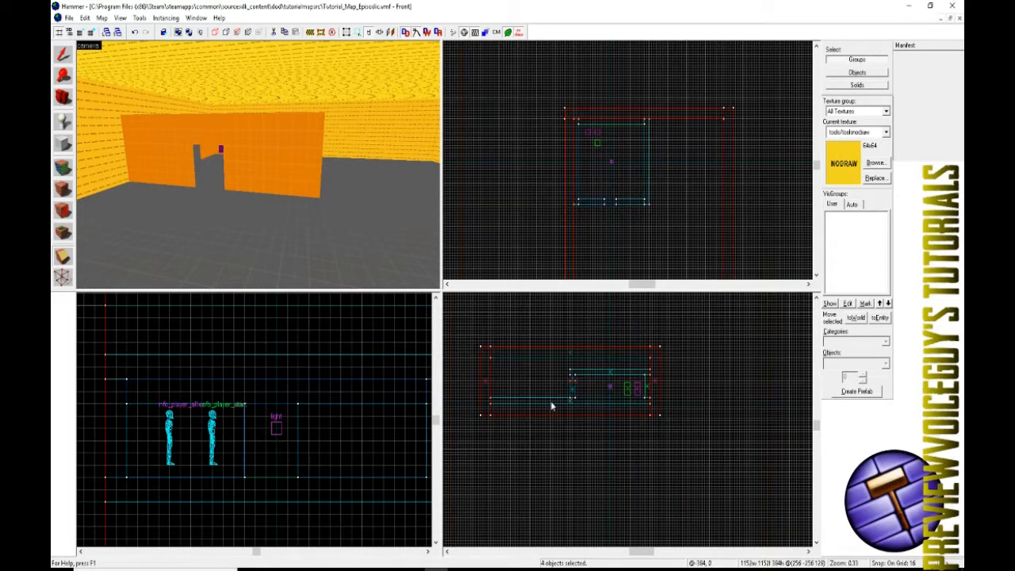
{"action": "scroll", "coordinate": [488, 371], "scroll_direction": "up", "scroll_amount": 8}
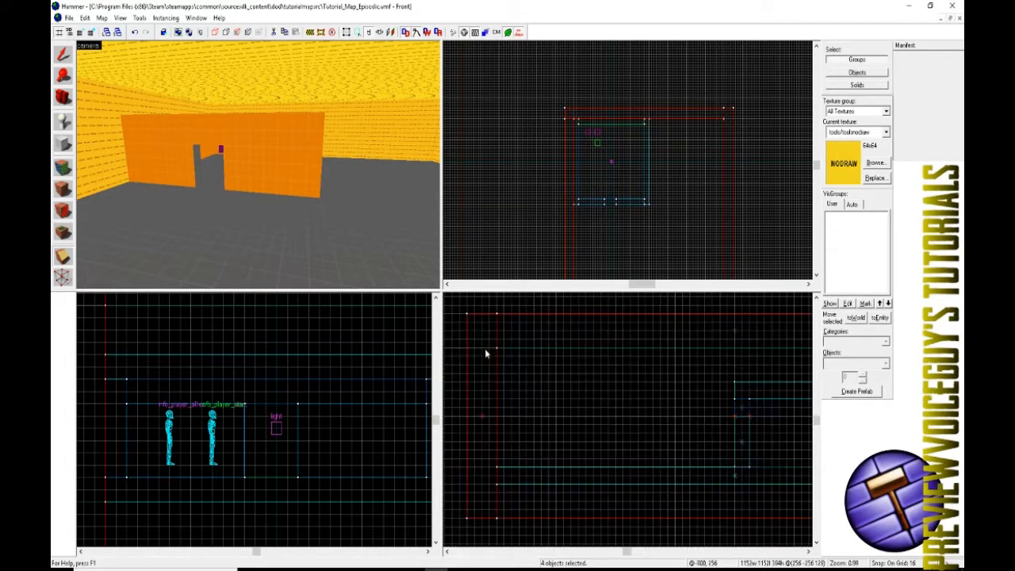
{"action": "left_click_drag", "start_coordinate": [506, 361], "coordinate": [454, 364]}
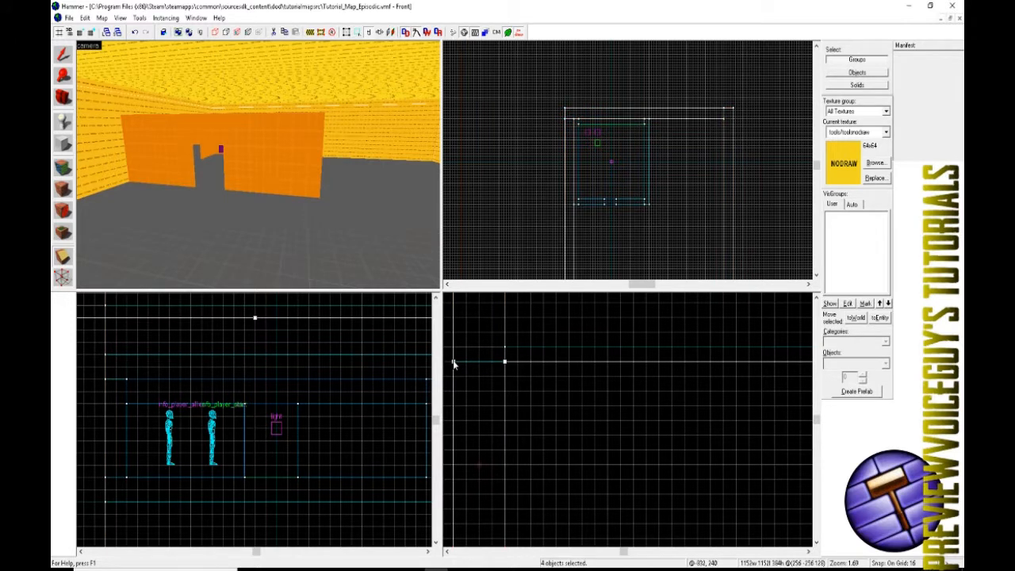
{"action": "scroll", "coordinate": [544, 390], "scroll_direction": "down", "scroll_amount": 4}
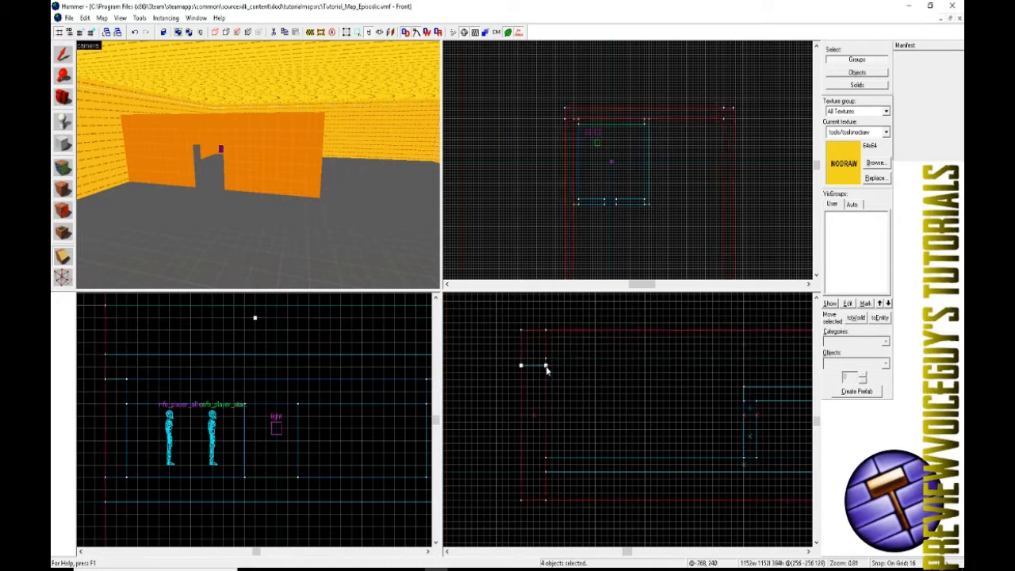
{"action": "left_click_drag", "start_coordinate": [545, 368], "coordinate": [525, 394]}
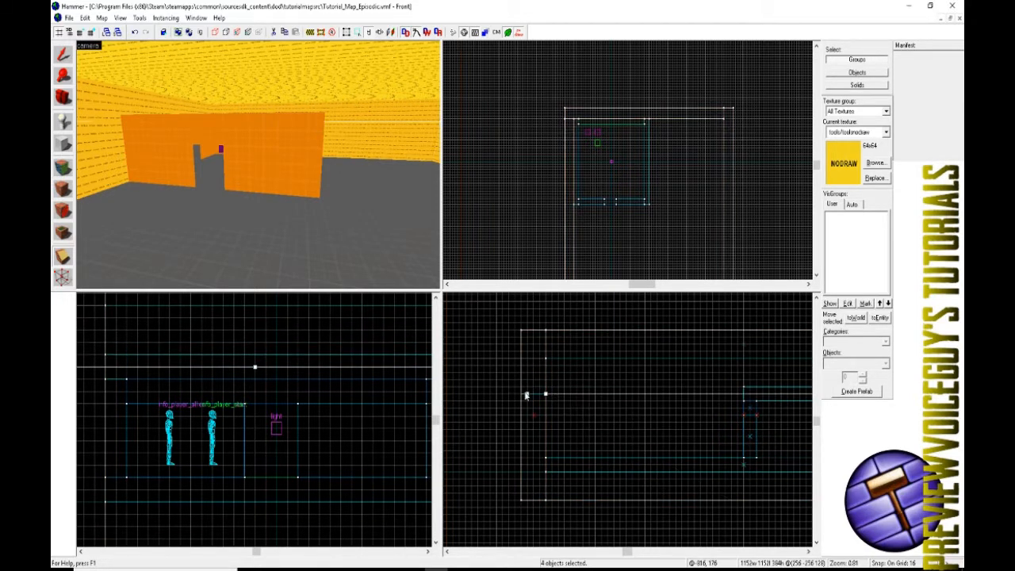
{"action": "key", "text": "Return"}
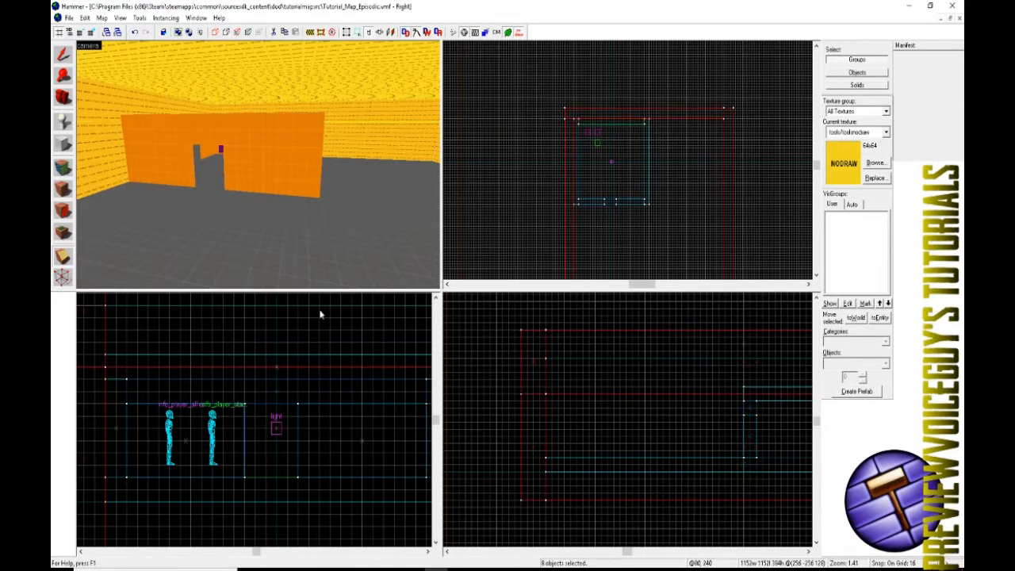
Clear the selection and pick individual wall pieces to check that the walls are split.
{"action": "key", "text": "shift+q"}
{"action": "key", "text": "z"}
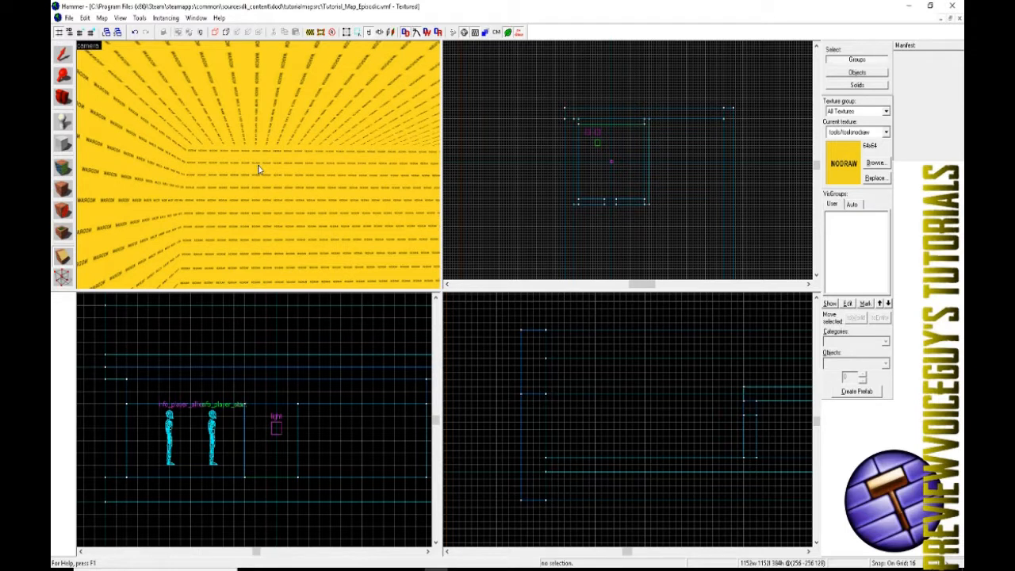
{"action": "left_click", "coordinate": [261, 180]}
{"action": "left_click", "coordinate": [267, 211]}
{"action": "left_click", "coordinate": [176, 169]}
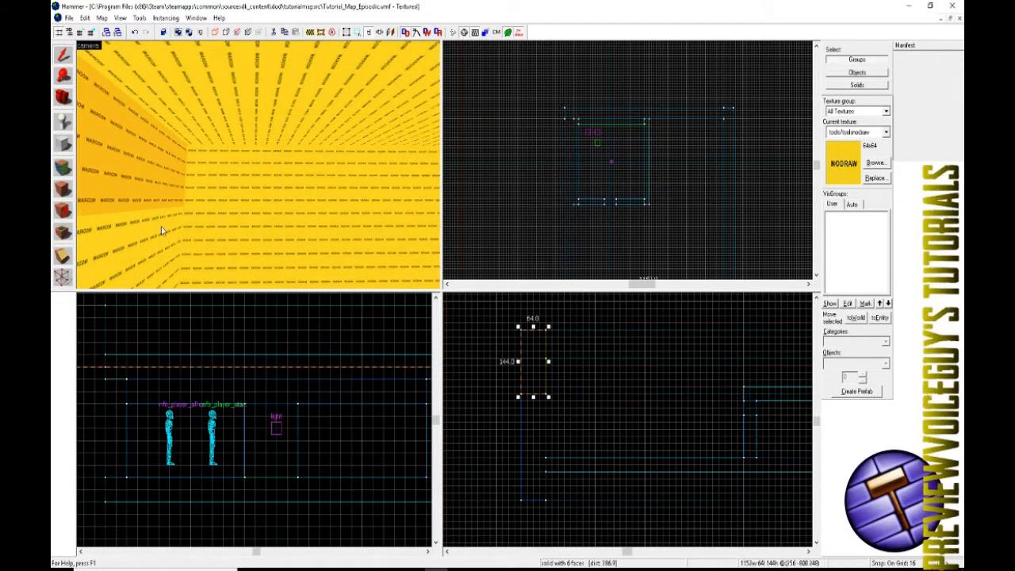
Select the upper and lower pieces of all four outer walls, group them together, and clear the selection.
{"action": "left_click", "coordinate": [170, 231]}
{"action": "left_click", "coordinate": [165, 165], "text": "ctrl"}
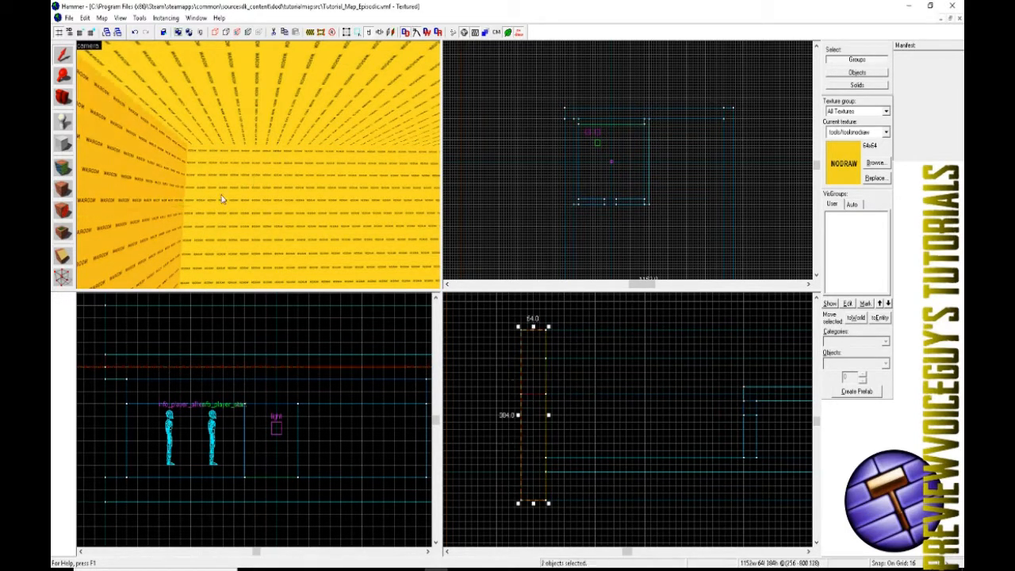
{"action": "left_click", "coordinate": [223, 196], "text": "ctrl"}
{"action": "left_click", "coordinate": [229, 239], "text": "ctrl"}
{"action": "key", "text": "z"}
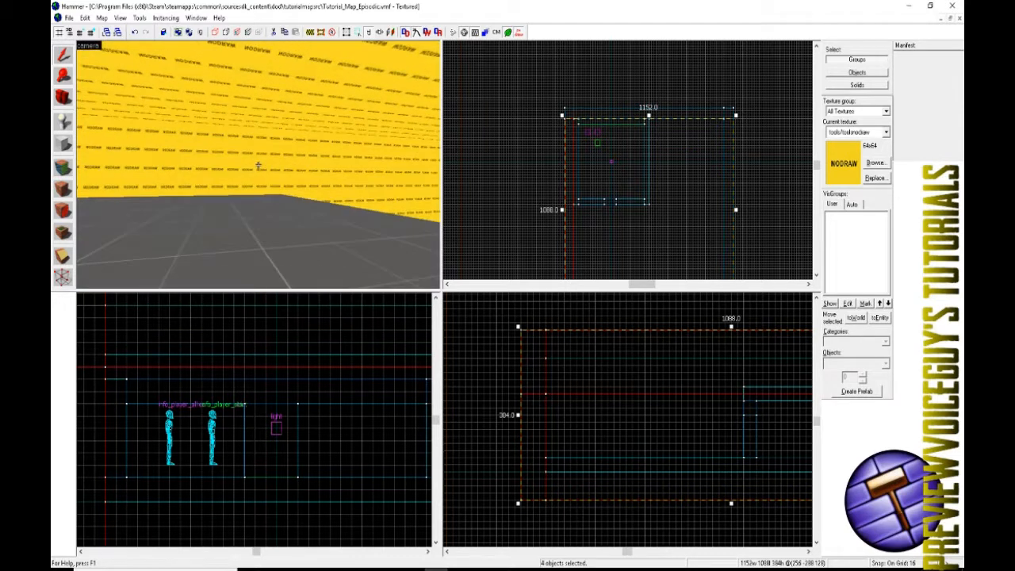
{"action": "left_click", "coordinate": [259, 165], "text": "ctrl"}
{"action": "left_click", "coordinate": [259, 165], "text": "ctrl"}
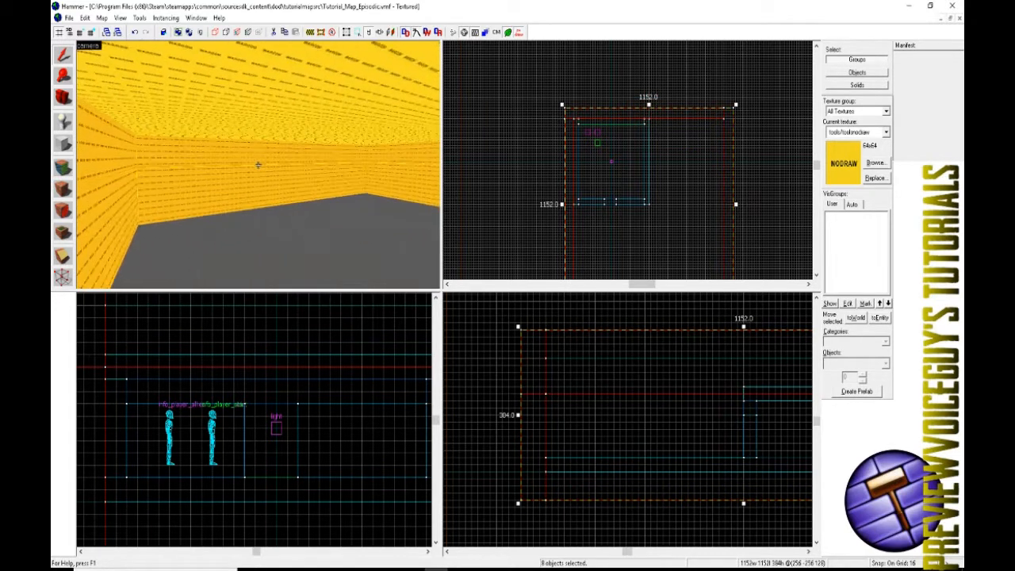
{"action": "key", "text": "Escape"}
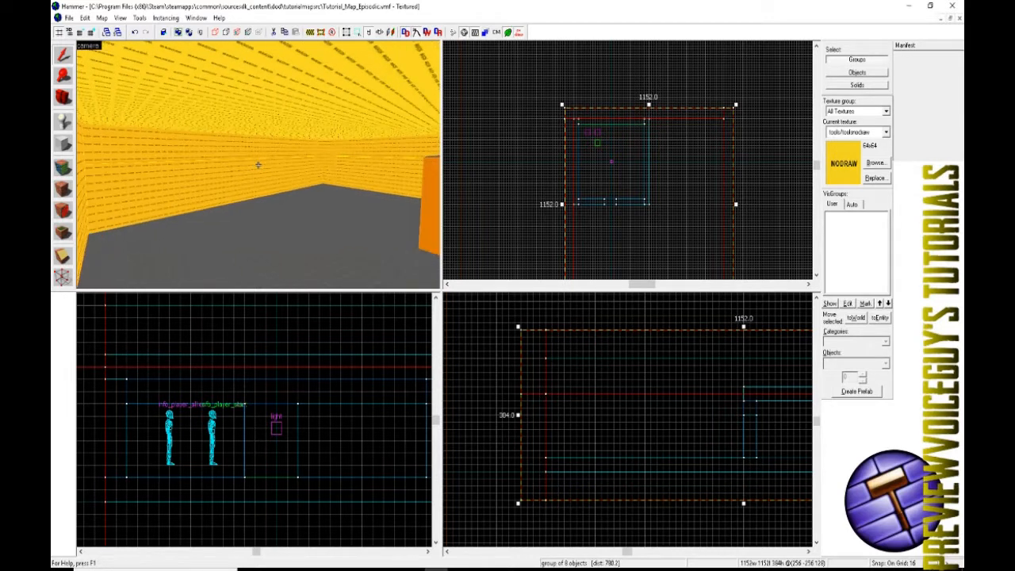
{"action": "key", "text": "z"}
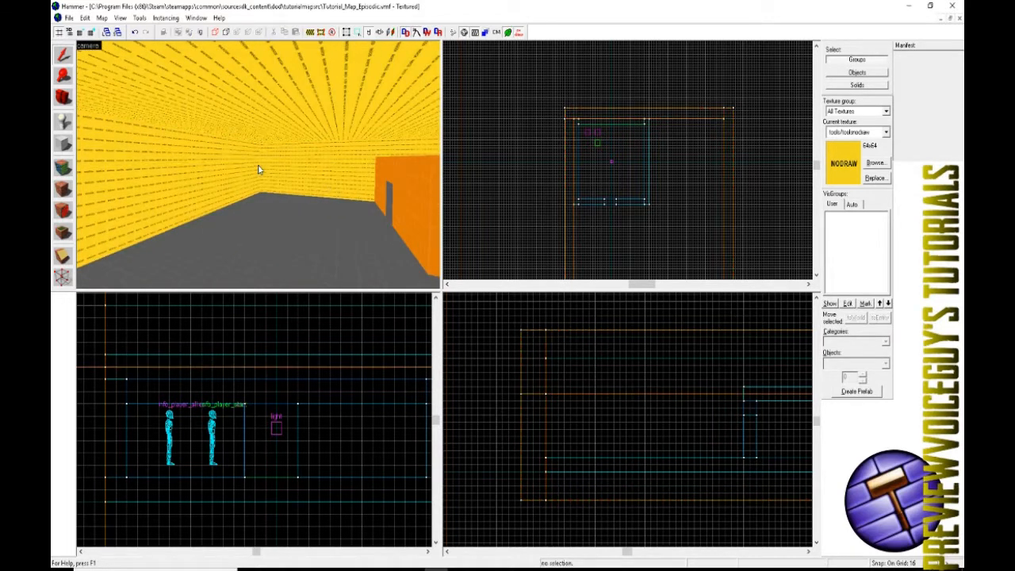
Apply the tools/toolsskybox texture to the outdoor area's ceiling and the inner faces of the upper wall pieces.
{"action": "left_click", "coordinate": [882, 164]}
{"action": "type", "text": "tools"}
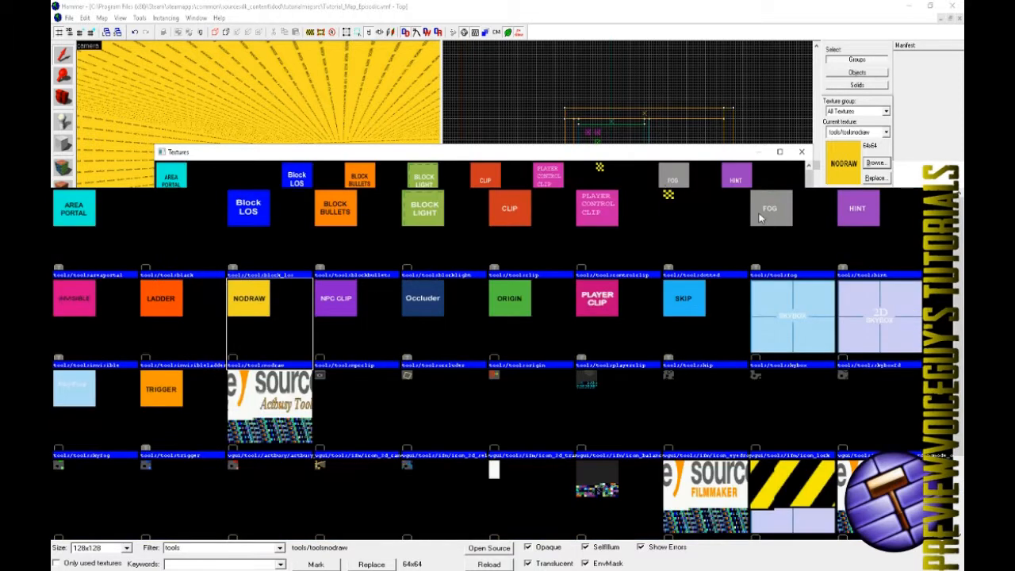
{"action": "double_click", "coordinate": [798, 323]}
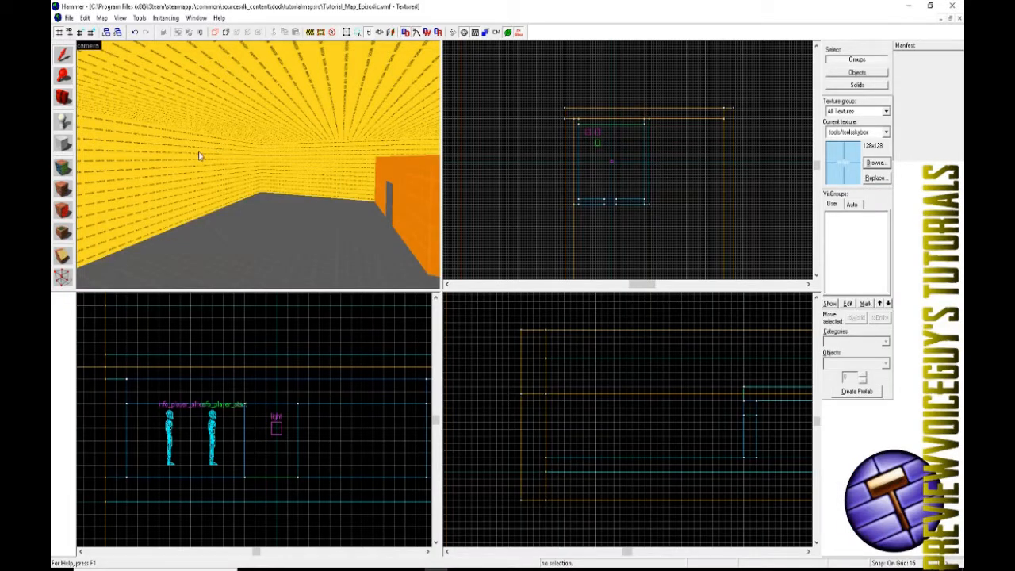
{"action": "left_click", "coordinate": [63, 188]}
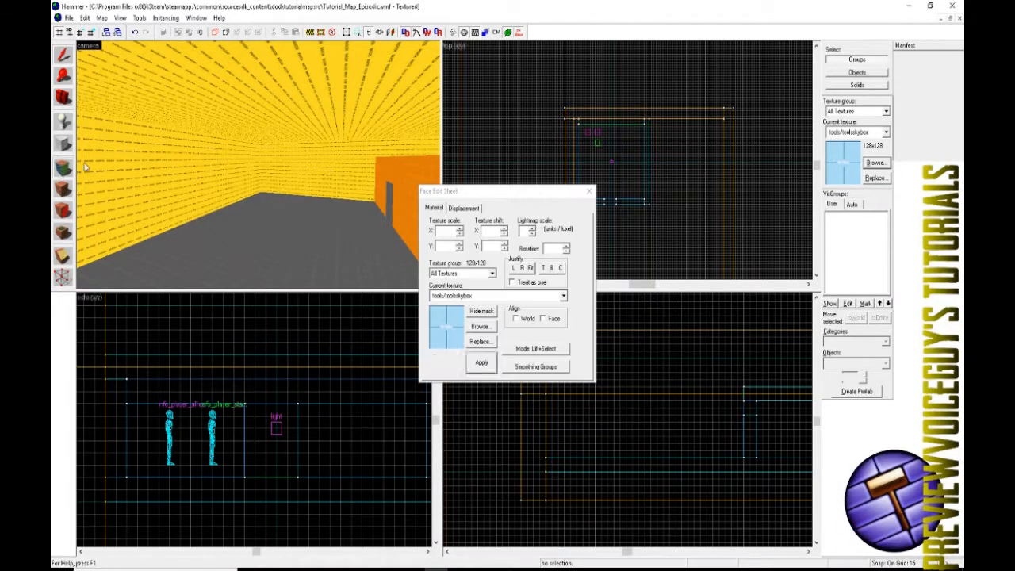
{"action": "right_click", "coordinate": [244, 103]}
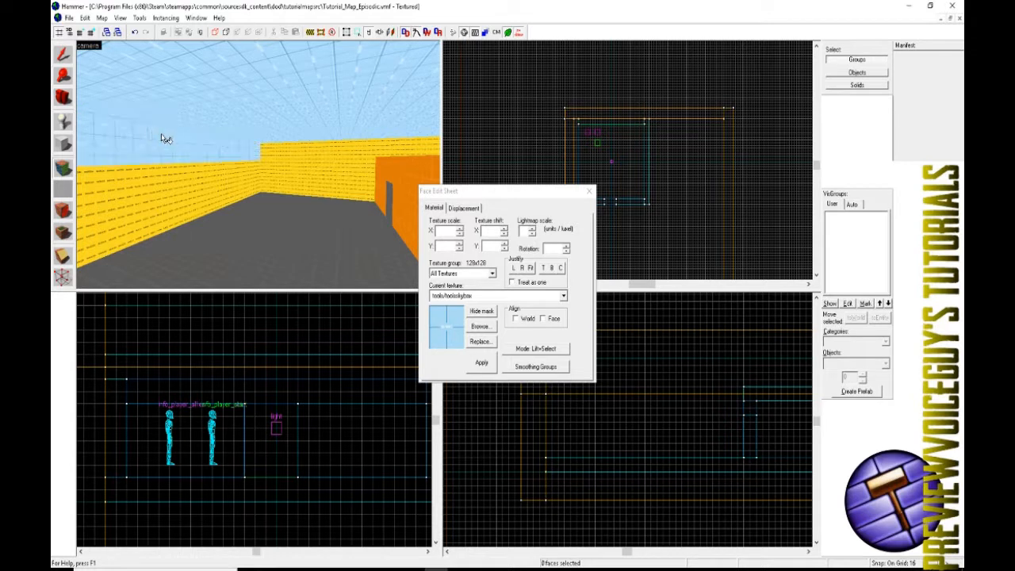
{"action": "key", "text": "z"}
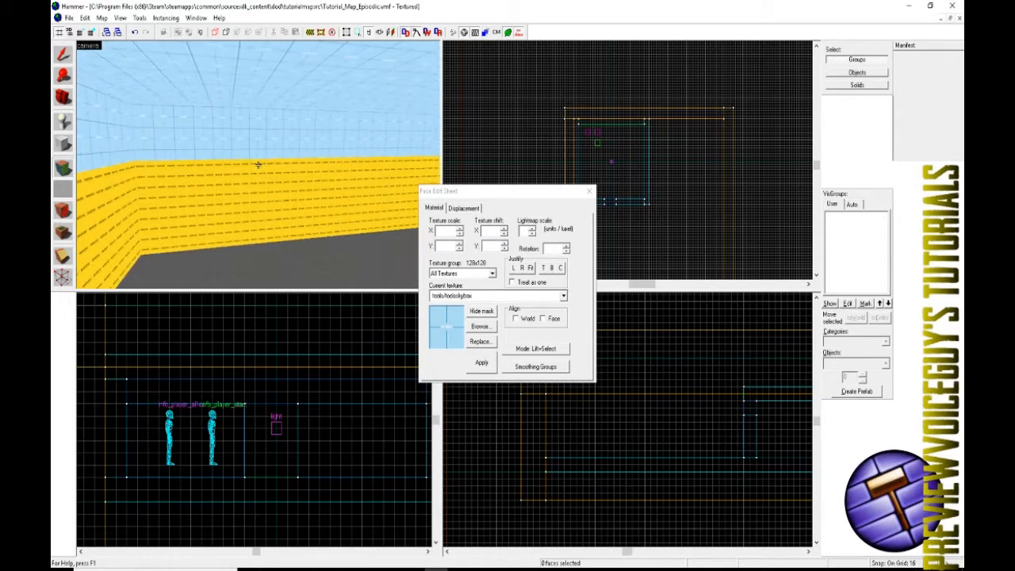
{"action": "key", "text": "z"}
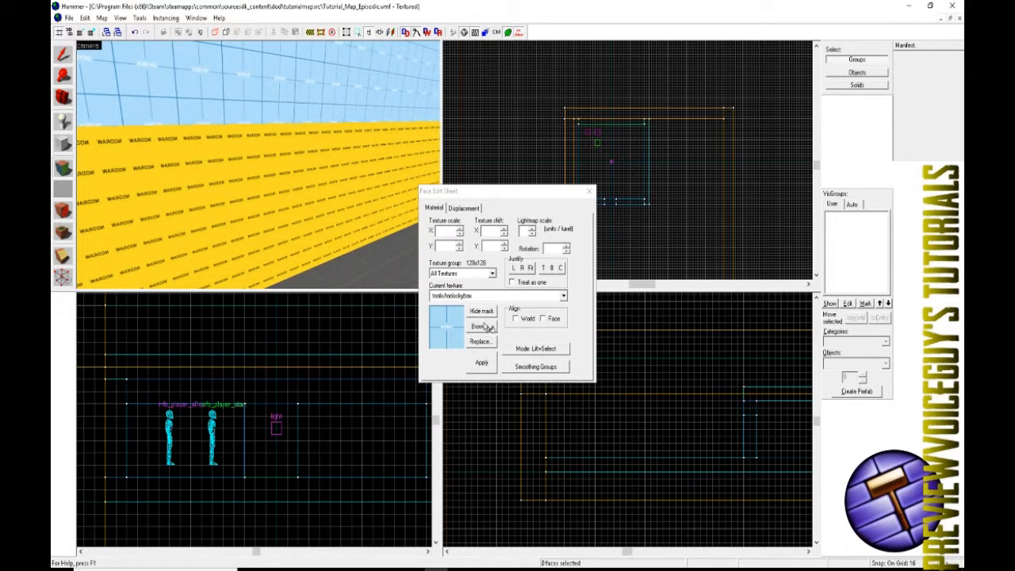
{"action": "key", "text": "z"}
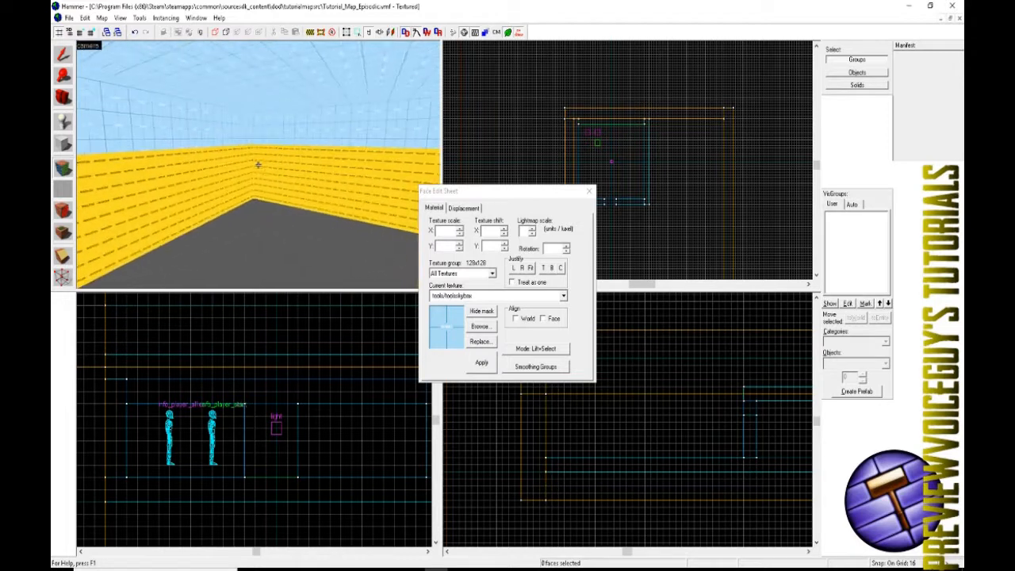
{"action": "key", "text": "z"}
Choose the dev/dev_measuregeneric01 texture and apply it to the inner faces of the lower outer wall pieces.
{"action": "left_click", "coordinate": [480, 326]}
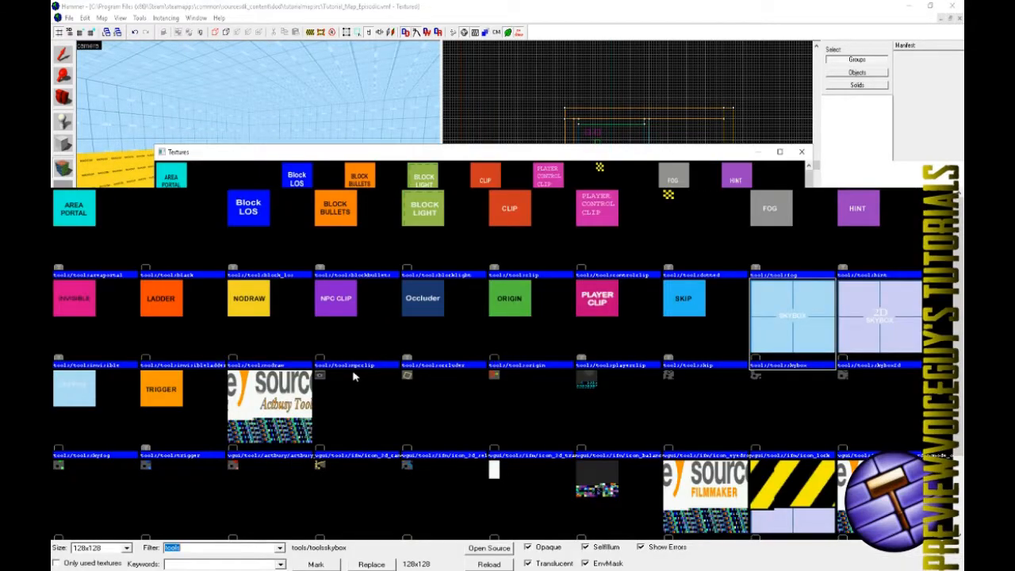
{"action": "type", "text": "dev"}
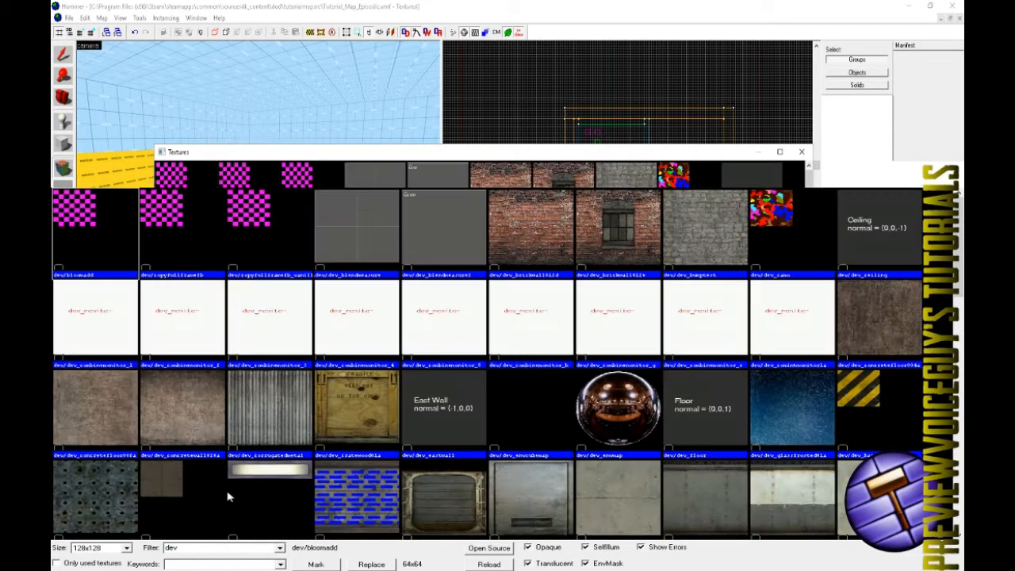
{"action": "scroll", "coordinate": [273, 422], "scroll_direction": "down", "scroll_amount": 10}
{"action": "double_click", "coordinate": [101, 243]}
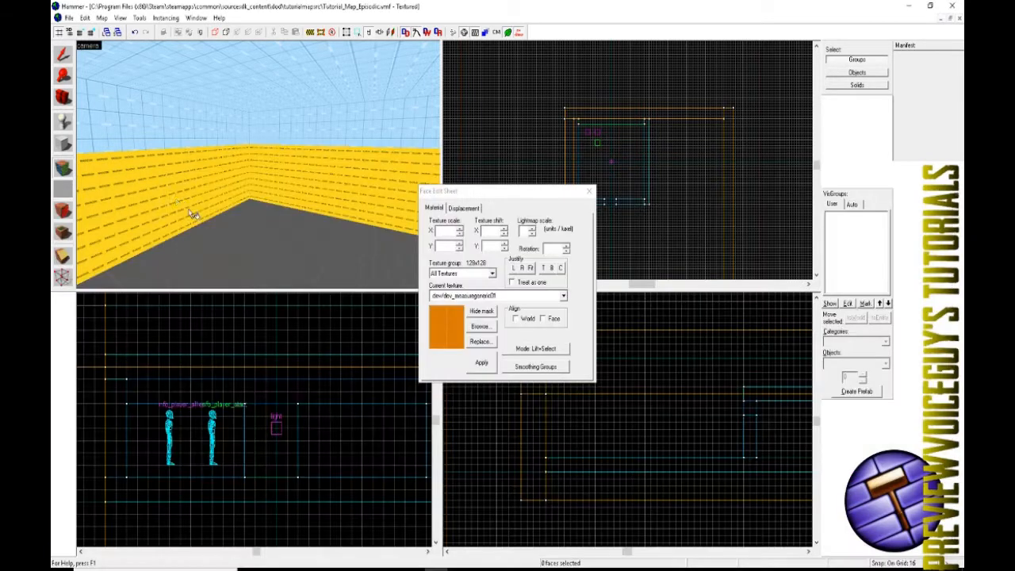
{"action": "right_click", "coordinate": [181, 199]}
{"action": "right_click", "coordinate": [292, 192]}
{"action": "key", "text": "z"}
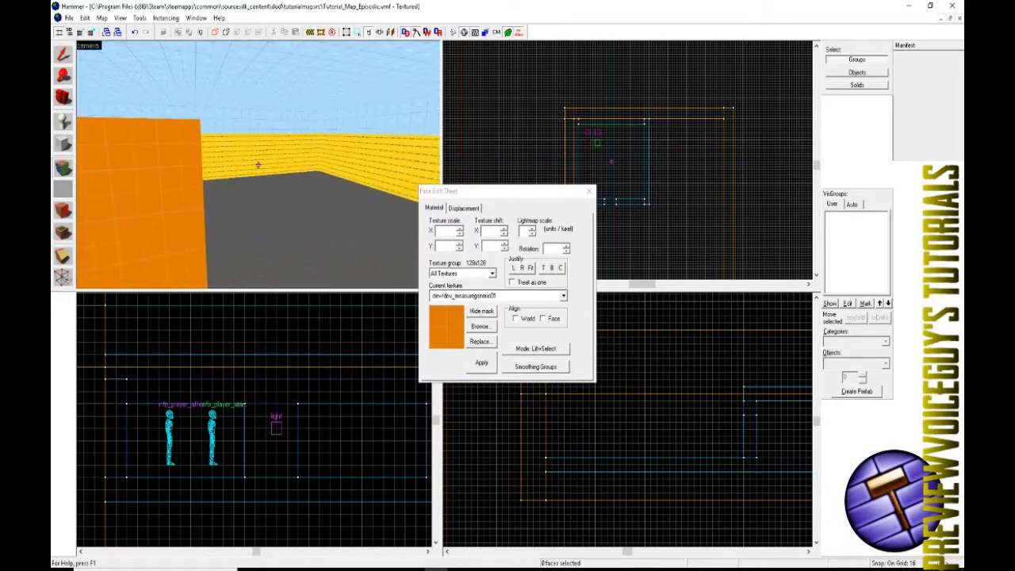
{"action": "key", "text": "w"}
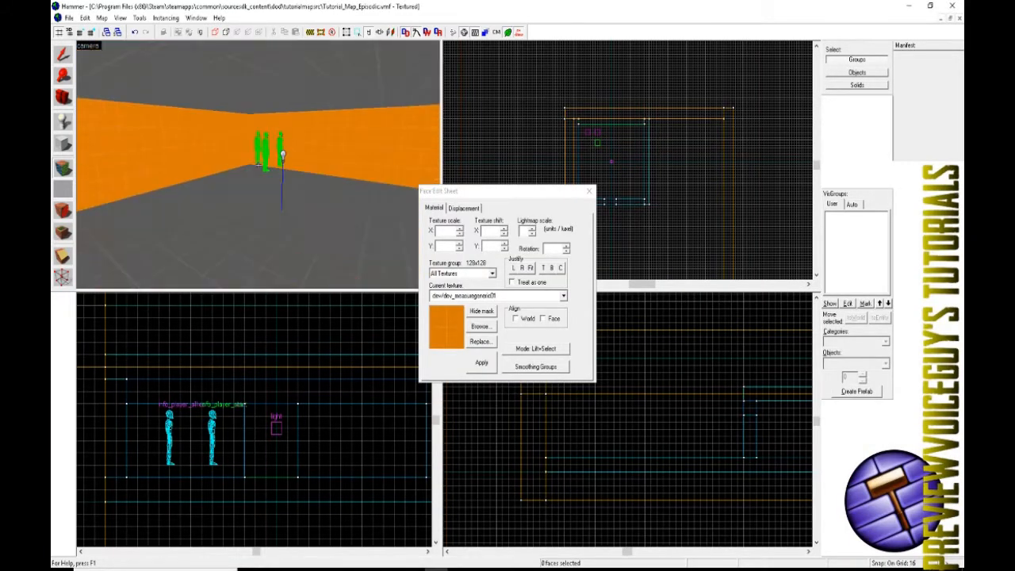
{"action": "key", "text": "w"}
{"action": "key", "text": "z"}
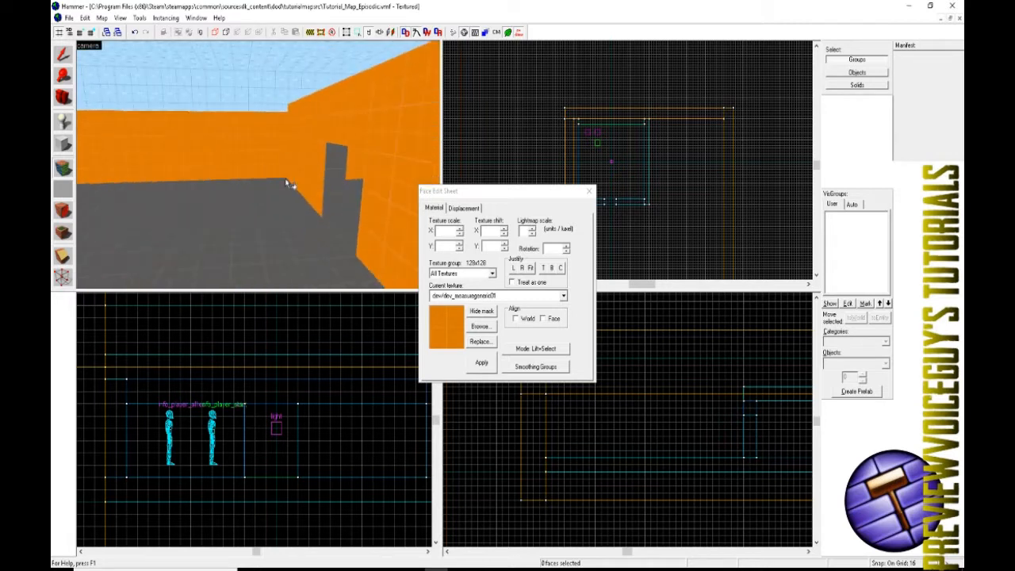
Look at the available face editing modes and leave face editing.
{"action": "left_click", "coordinate": [536, 349]}
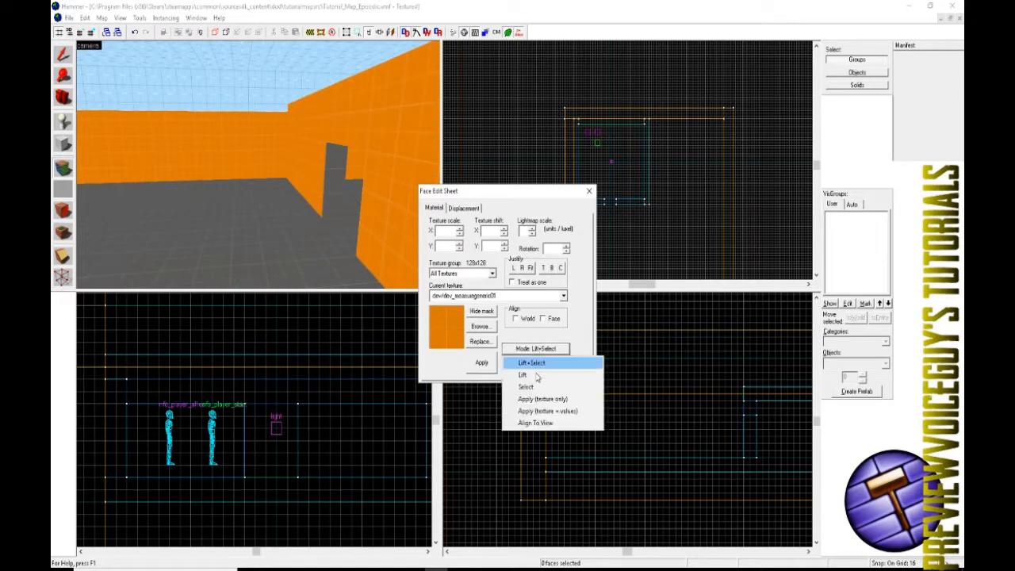
{"action": "left_click", "coordinate": [69, 95]}
{"action": "key", "text": "z"}
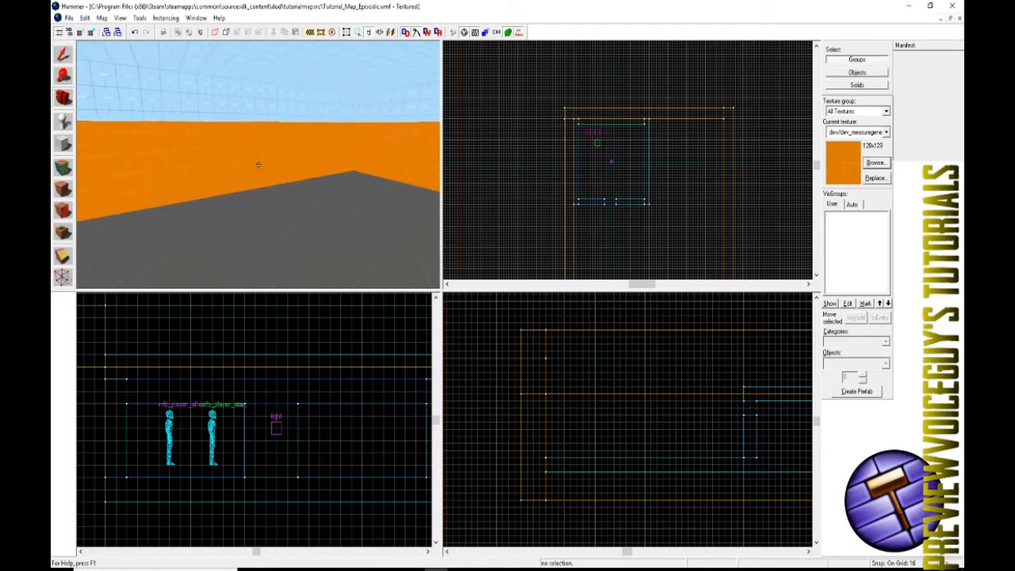
Examine the outdoor area's skybox, textured walls and floor, and the tutorial room from outside and inside in the 3D view.
{"action": "key", "text": "w"}
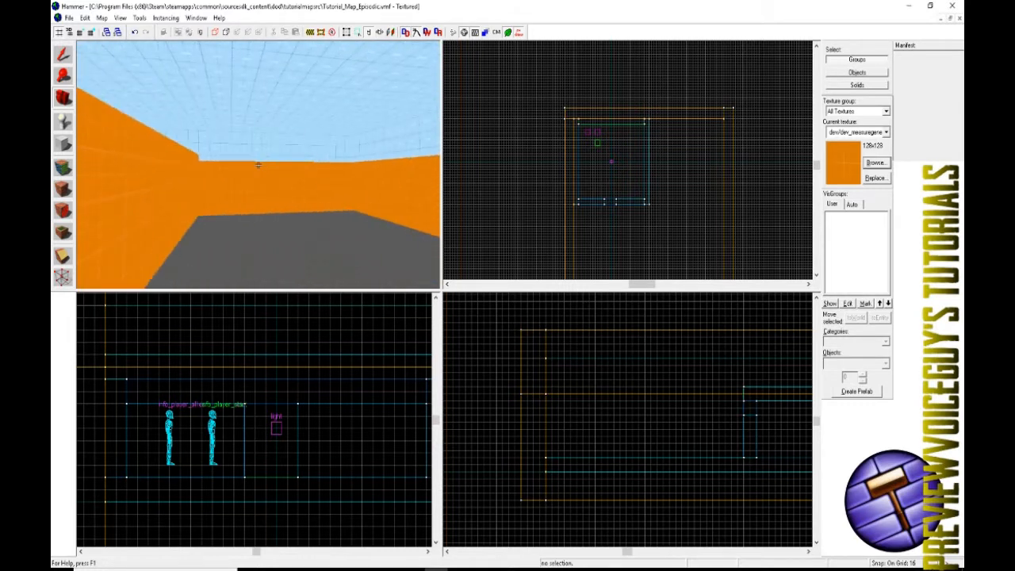
{"action": "key", "text": "w"}
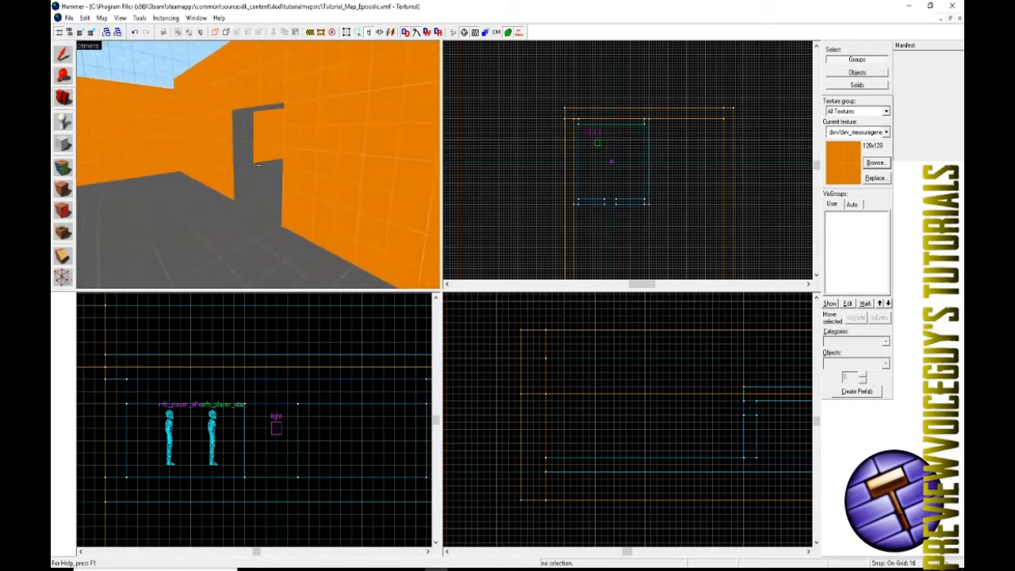
{"action": "key", "text": "s"}
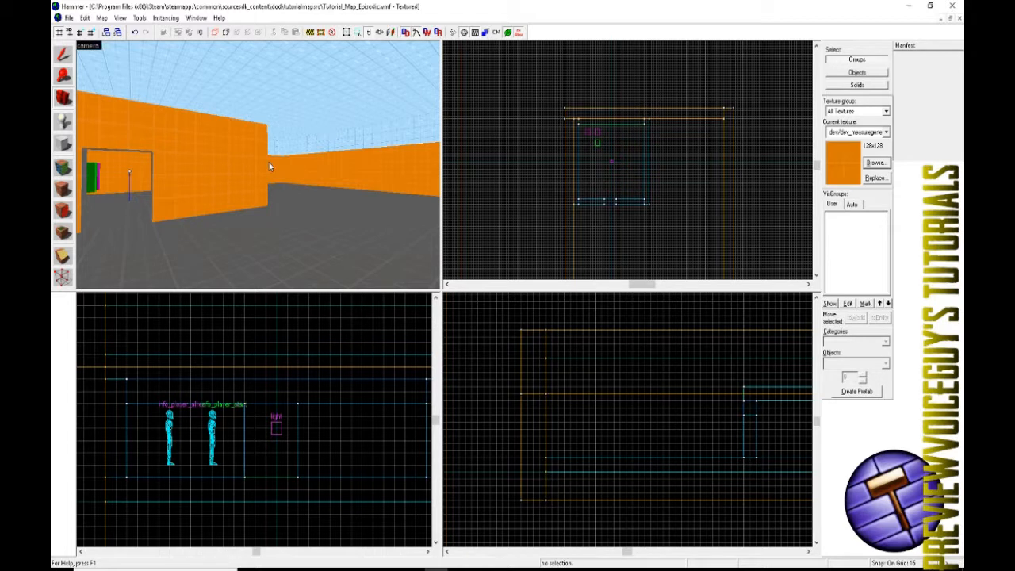
{"action": "left_click_drag", "start_coordinate": [270, 166], "coordinate": [258, 204]}
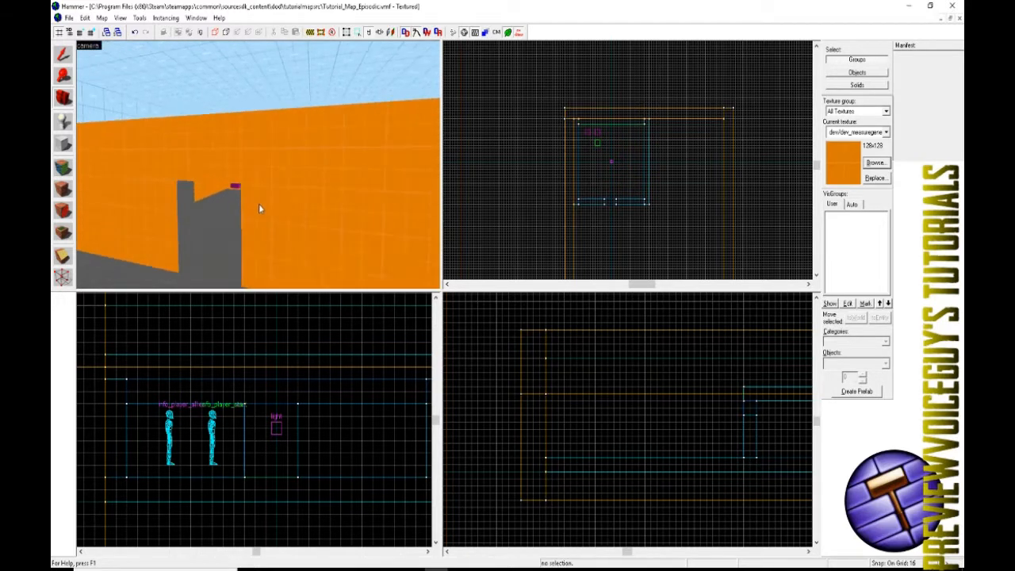
{"action": "scroll", "coordinate": [259, 204], "scroll_direction": "up", "scroll_amount": 5}
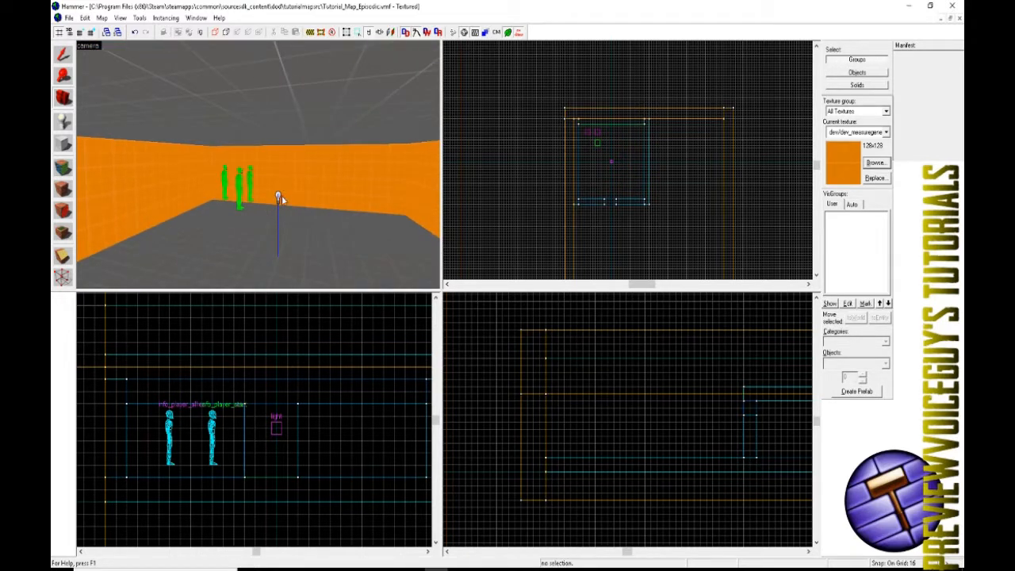
{"action": "scroll", "coordinate": [259, 168], "scroll_direction": "down", "scroll_amount": 5}
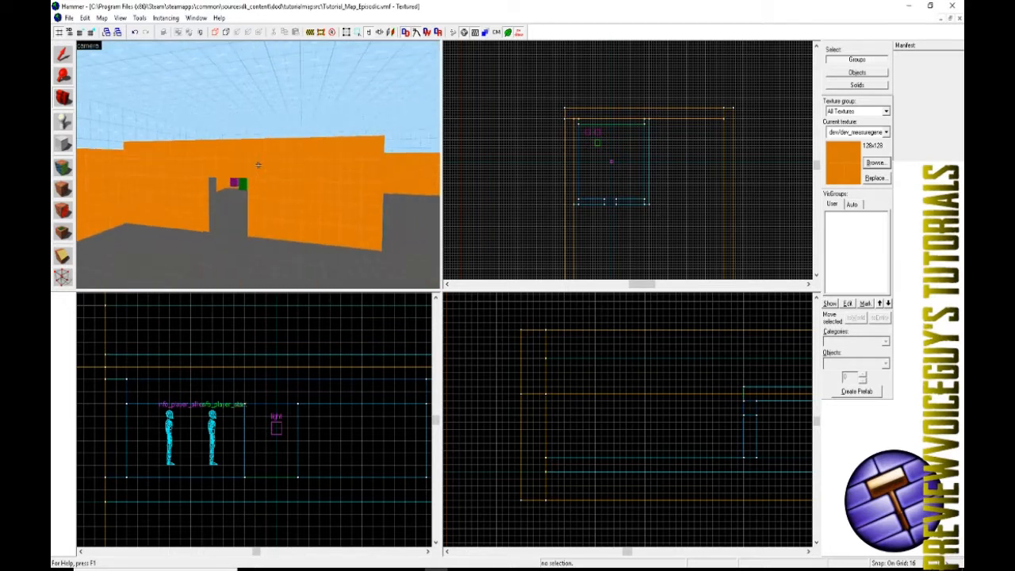
{"action": "key", "text": "w"}
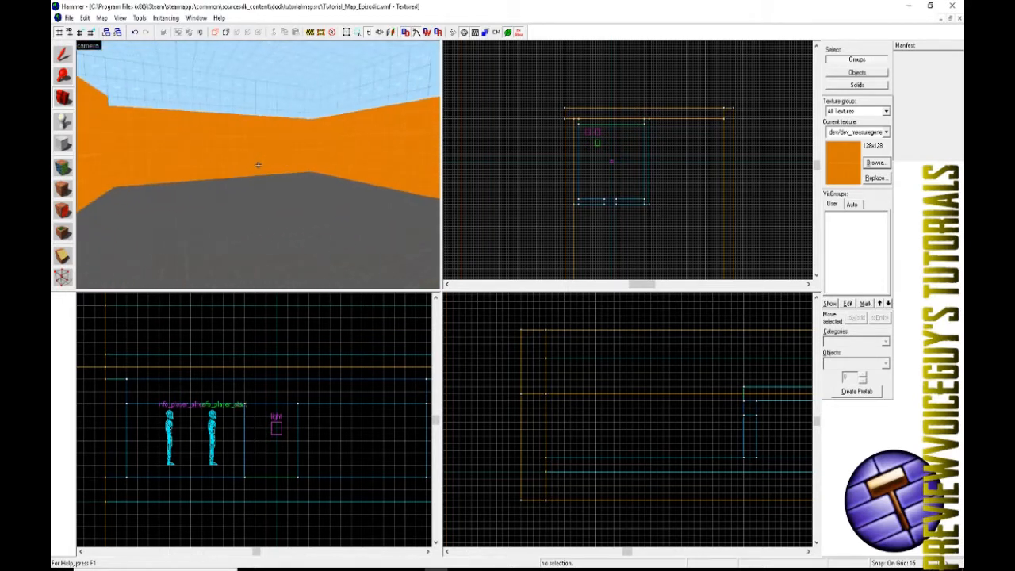
{"action": "key", "text": "s"}
{"action": "key", "text": "z"}
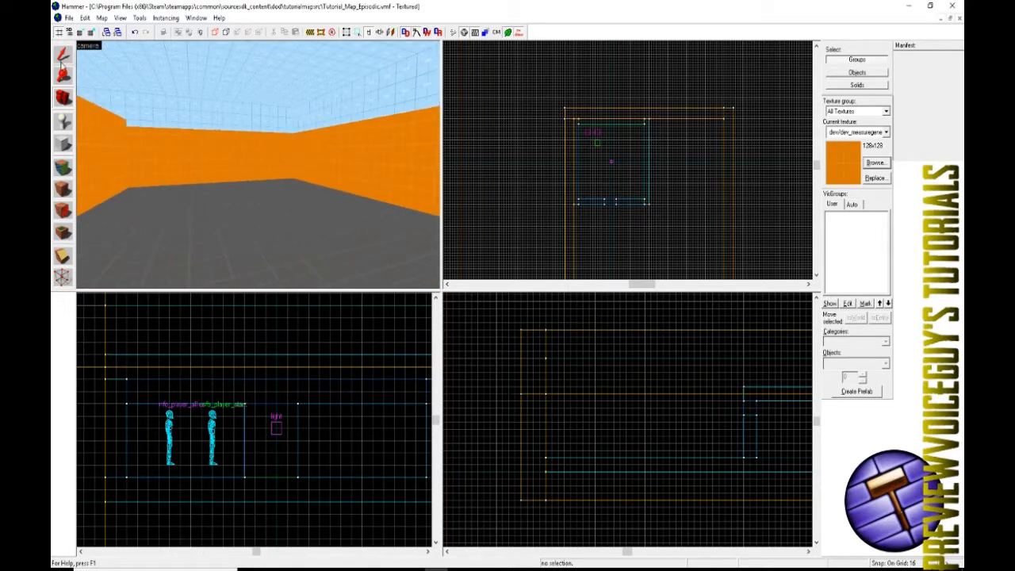
Place an info_player_allies entity high up in the outdoor area's corner, inside the outer walls and away from the room.
{"action": "left_click", "coordinate": [63, 120]}
{"action": "scroll", "coordinate": [198, 430], "scroll_direction": "down", "scroll_amount": 2}
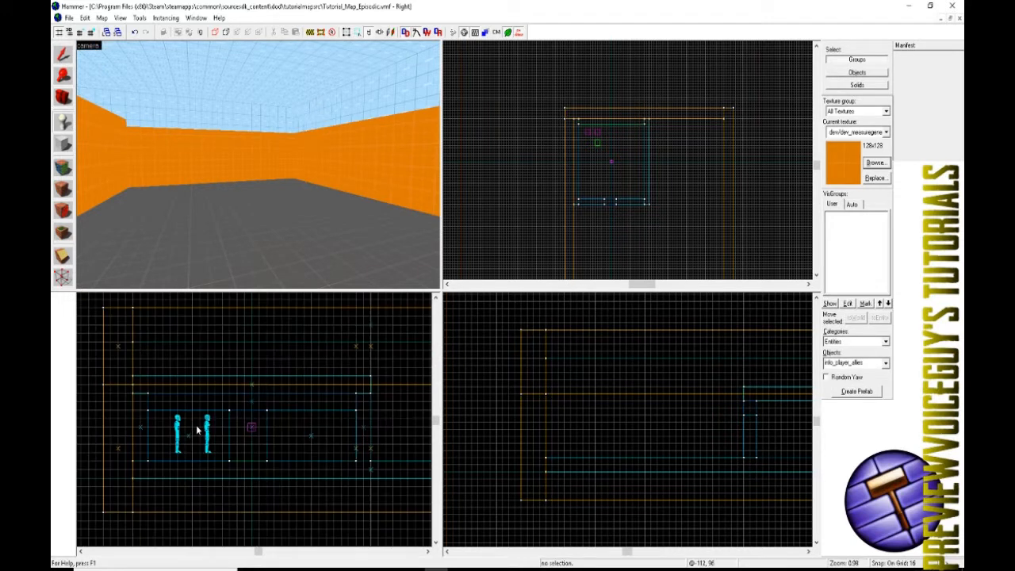
{"action": "scroll", "coordinate": [196, 419], "scroll_direction": "down", "scroll_amount": 4}
{"action": "scroll", "coordinate": [173, 385], "scroll_direction": "up", "scroll_amount": 6}
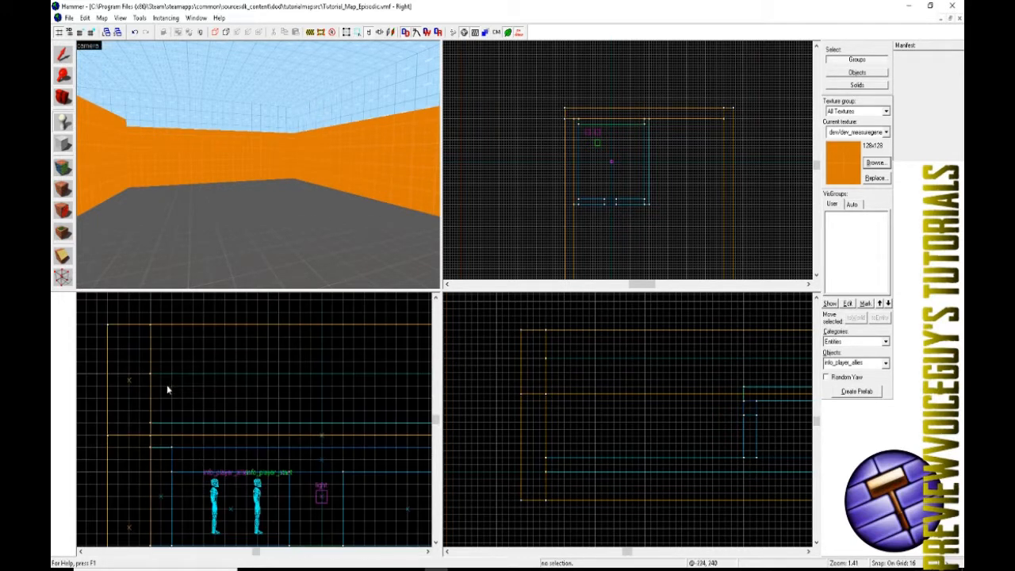
{"action": "left_click", "coordinate": [175, 399]}
{"action": "scroll", "coordinate": [574, 148], "scroll_direction": "up", "scroll_amount": 3}
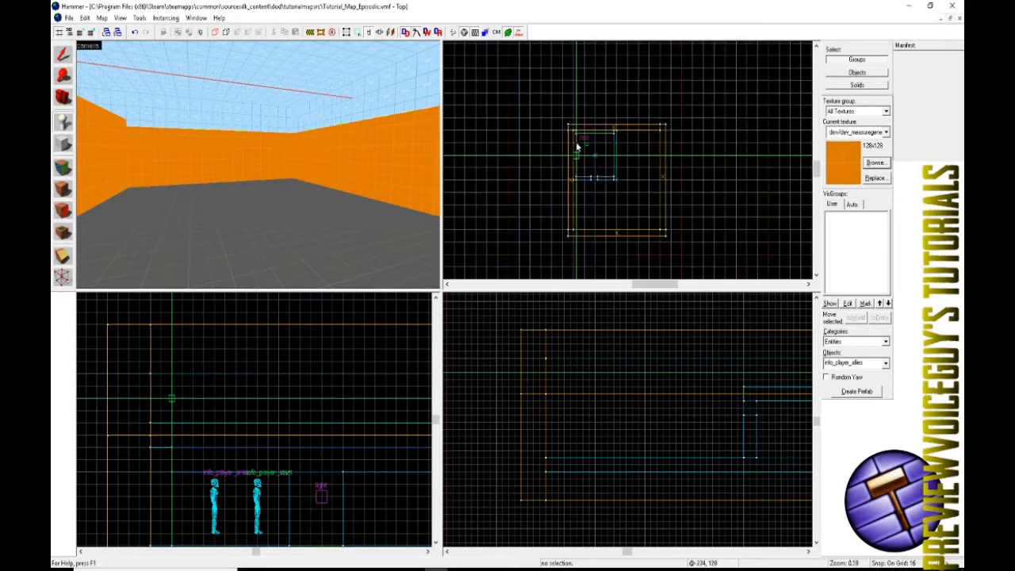
{"action": "scroll", "coordinate": [576, 164], "scroll_direction": "down", "scroll_amount": 2}
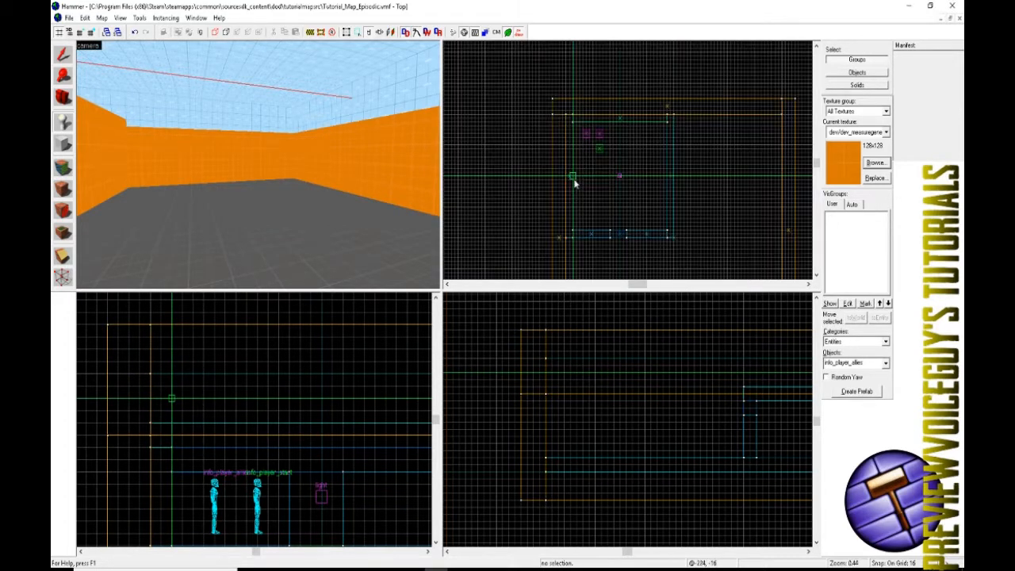
{"action": "mouse_move", "coordinate": [575, 180]}
{"action": "left_mouse_down"}
{"action": "mouse_move", "coordinate": [579, 301]}
{"action": "mouse_move", "coordinate": [576, 222]}
{"action": "mouse_move", "coordinate": [575, 237]}
{"action": "left_mouse_up"}
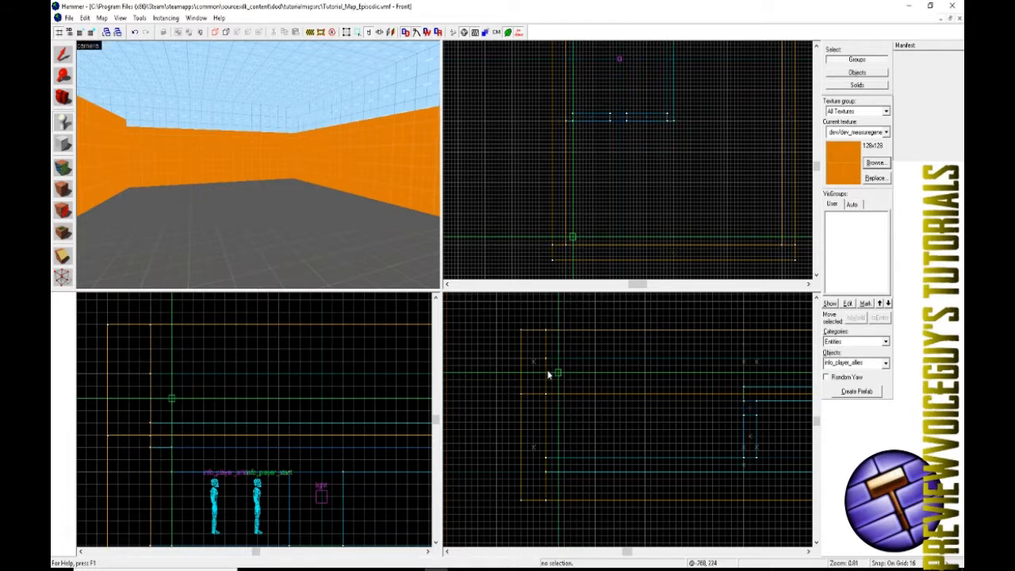
{"action": "scroll", "coordinate": [565, 370], "scroll_direction": "up", "scroll_amount": 1}
{"action": "key", "text": "Return"}
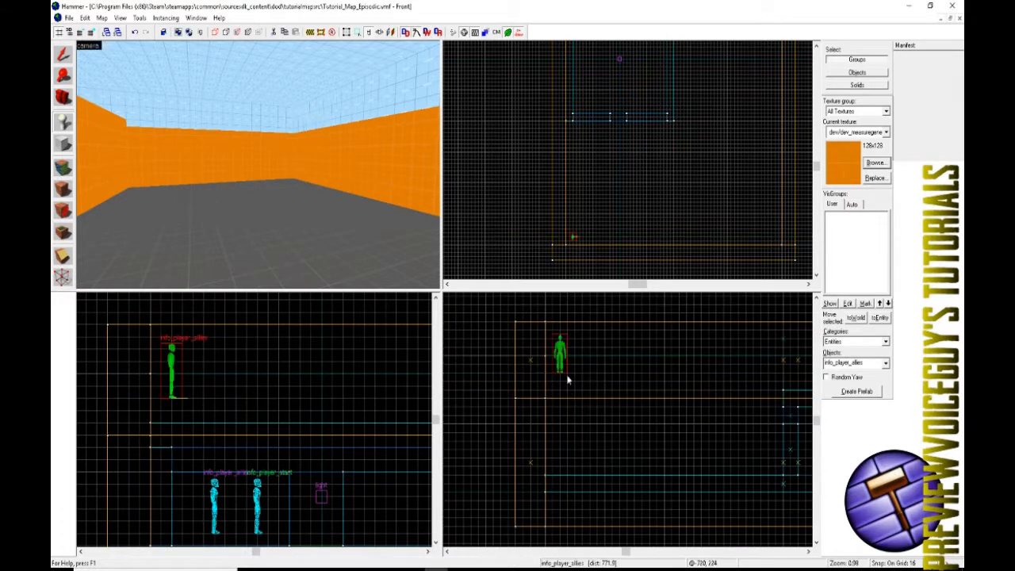
Change the class of the newly placed corner entity to light_environment and apply it.
{"action": "scroll", "coordinate": [258, 165], "scroll_direction": "up", "scroll_amount": 2}
{"action": "key", "text": "w"}
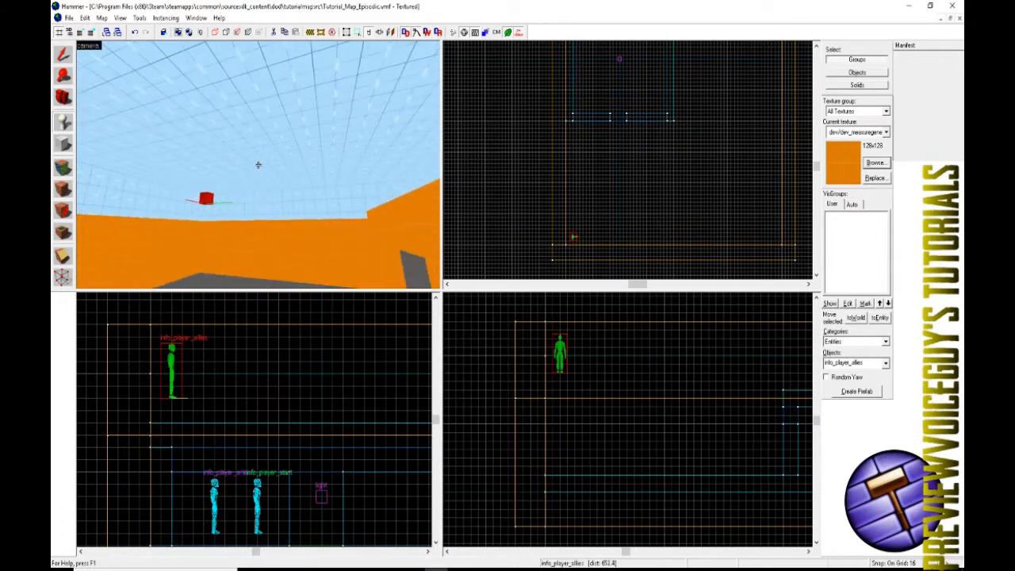
{"action": "key", "text": "w"}
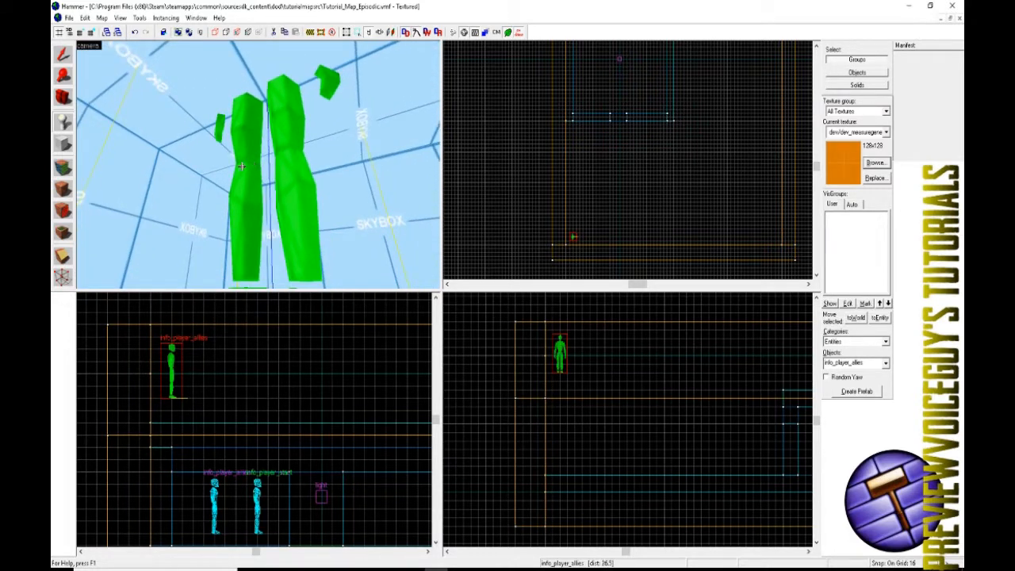
{"action": "left_click", "coordinate": [63, 55]}
{"action": "double_click", "coordinate": [249, 187]}
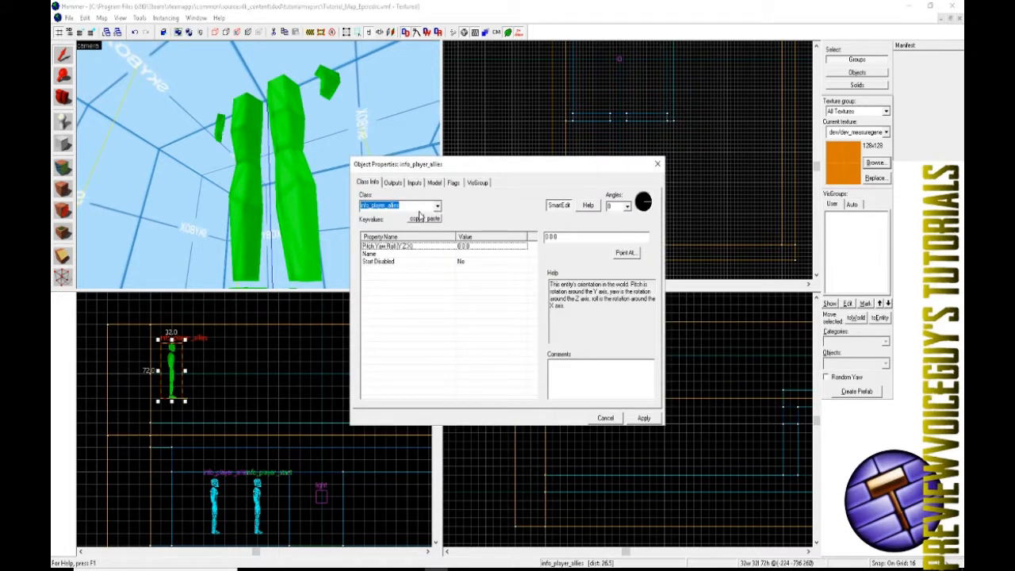
{"action": "type", "text": "light_env"}
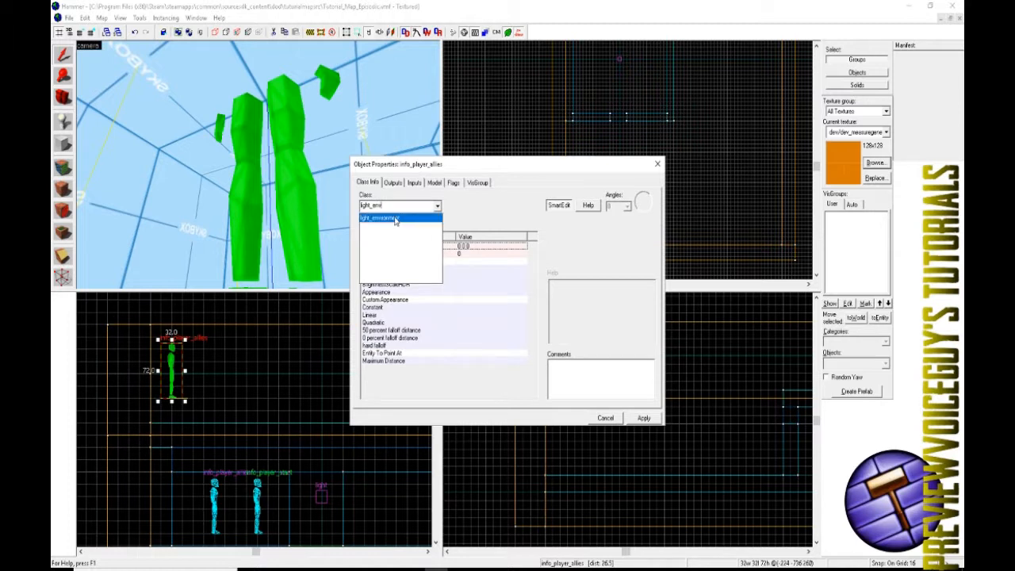
{"action": "left_click", "coordinate": [395, 221]}
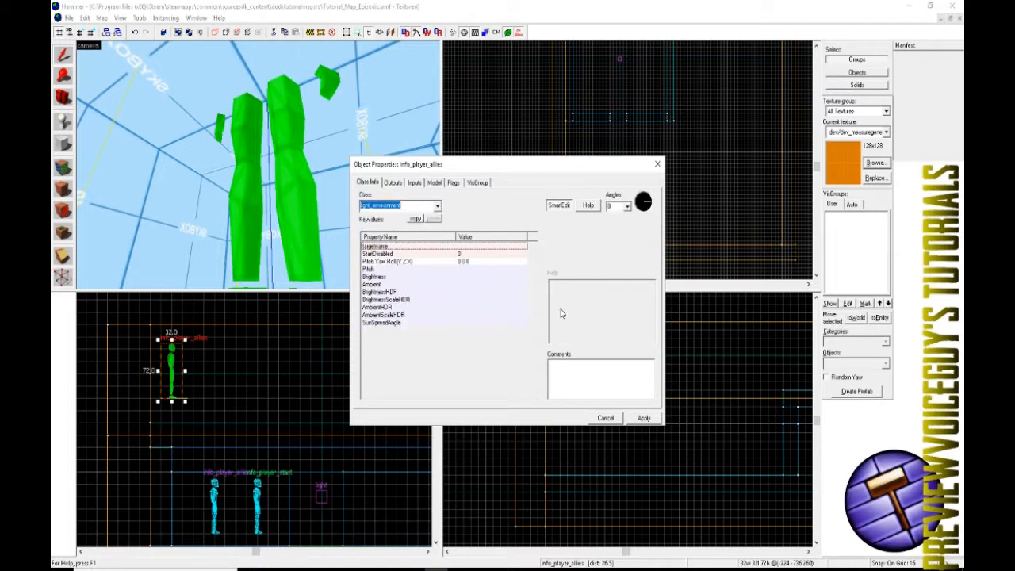
{"action": "left_click", "coordinate": [631, 427]}
{"action": "left_click", "coordinate": [643, 418]}
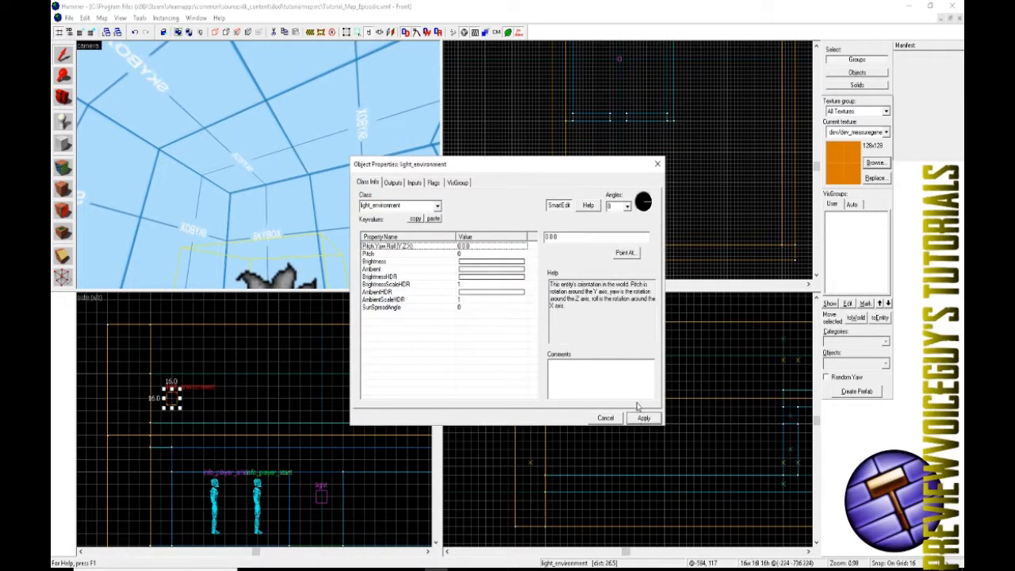
Set the light_environment's Pitch to -75.
{"action": "key", "text": "w"}
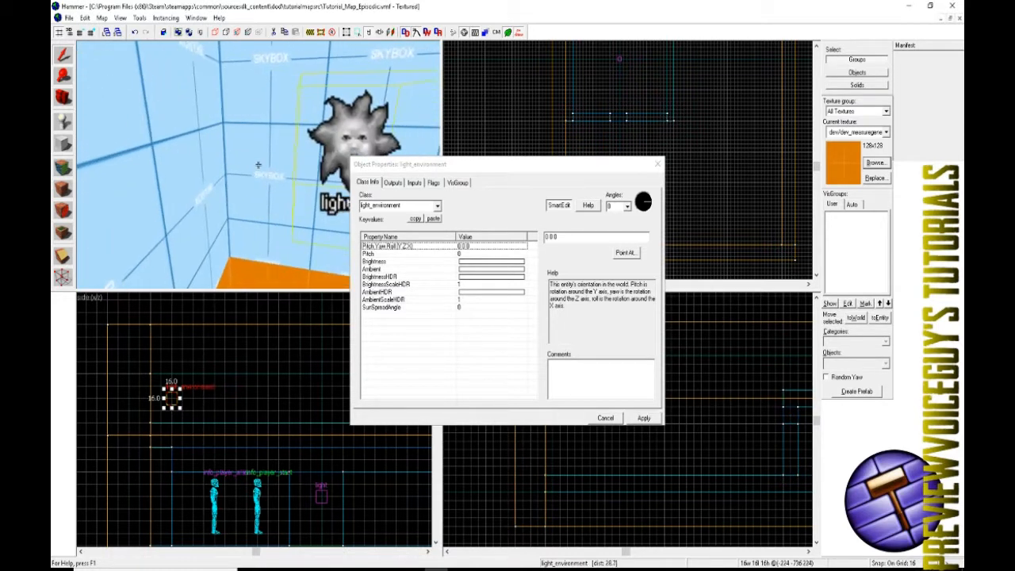
{"action": "key", "text": "z"}
{"action": "scroll", "coordinate": [259, 165], "scroll_direction": "down", "scroll_amount": 3}
{"action": "scroll", "coordinate": [336, 192], "scroll_direction": "up", "scroll_amount": 4}
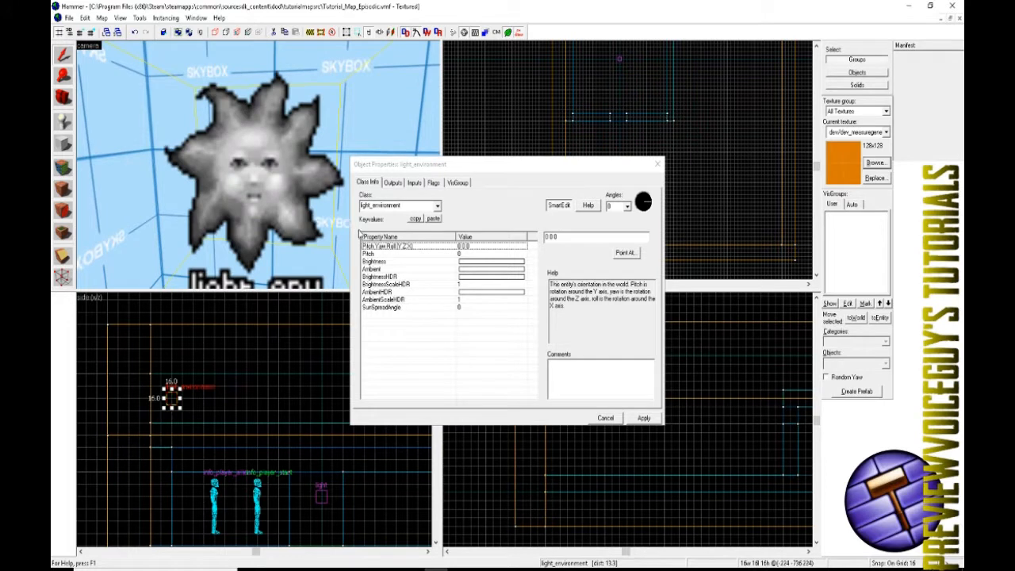
{"action": "left_click", "coordinate": [381, 254]}
{"action": "left_click", "coordinate": [385, 247]}
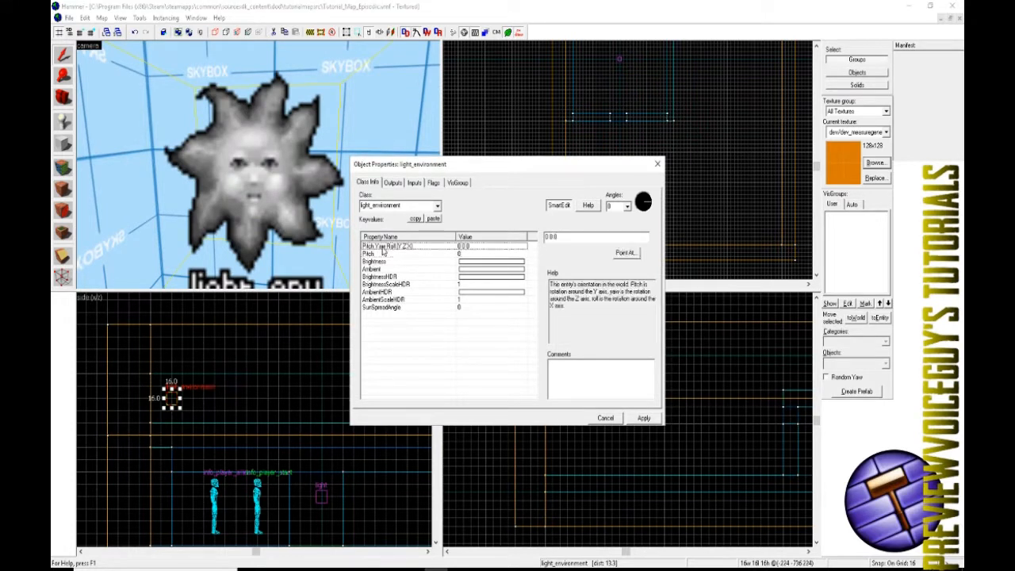
{"action": "left_click", "coordinate": [384, 253]}
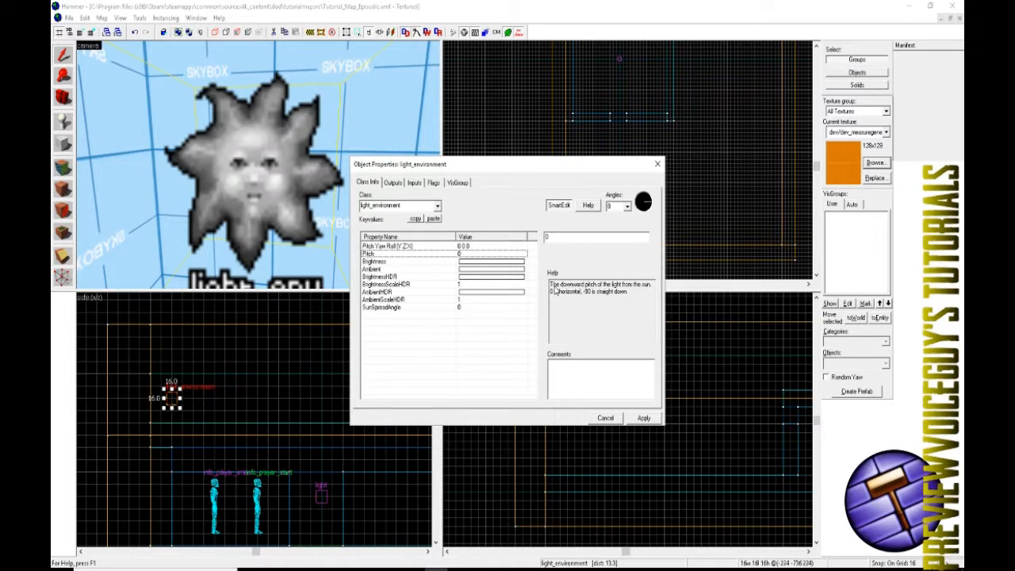
{"action": "left_click_drag", "start_coordinate": [571, 238], "coordinate": [518, 236]}
{"action": "type", "text": "-75"}
{"action": "key", "text": "Return"}
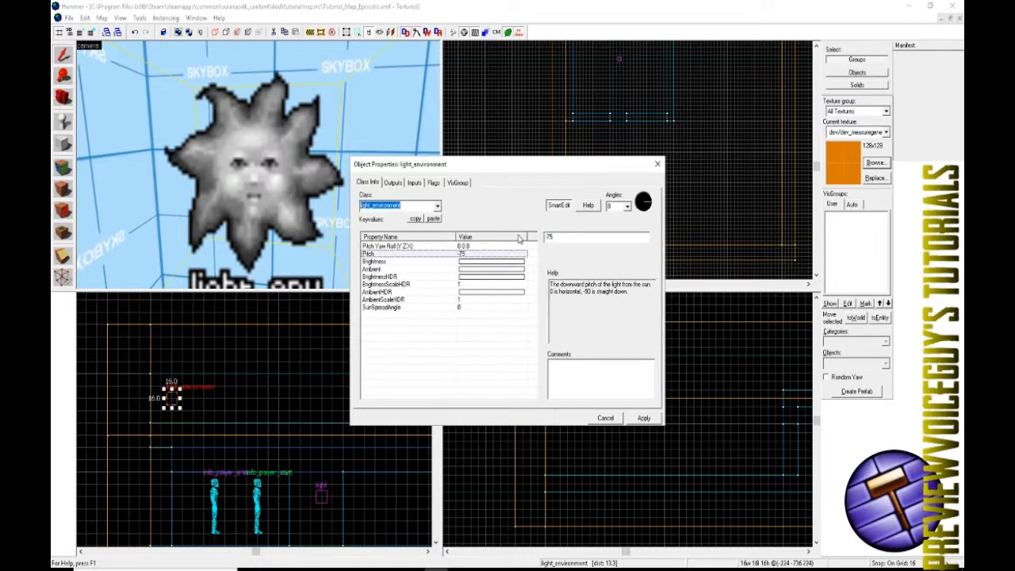
Aim the light_environment's Pitch Yaw Roll at a point on the outdoor floor beside the room and apply the angles.
{"action": "left_click", "coordinate": [466, 246]}
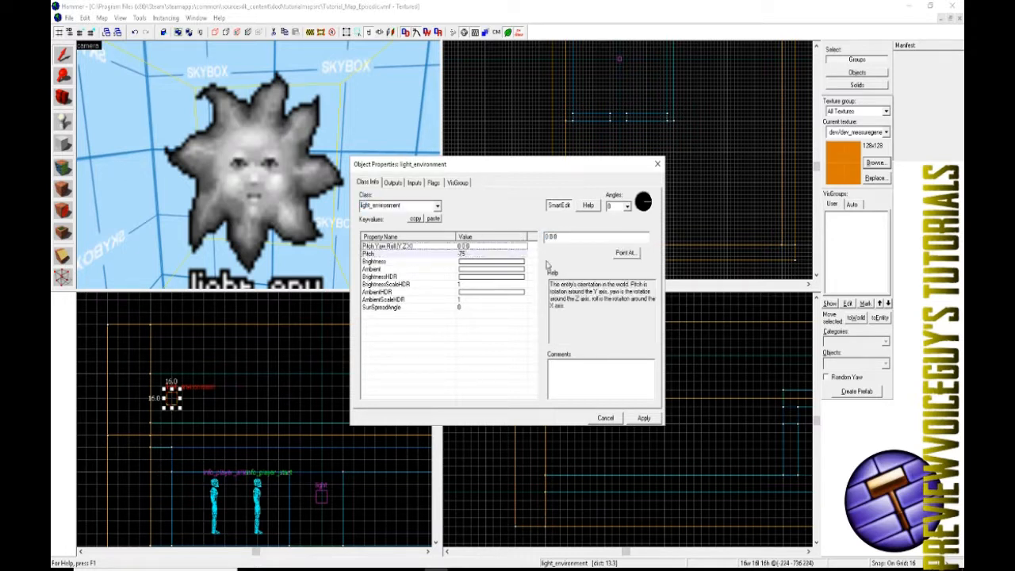
{"action": "left_click", "coordinate": [625, 253]}
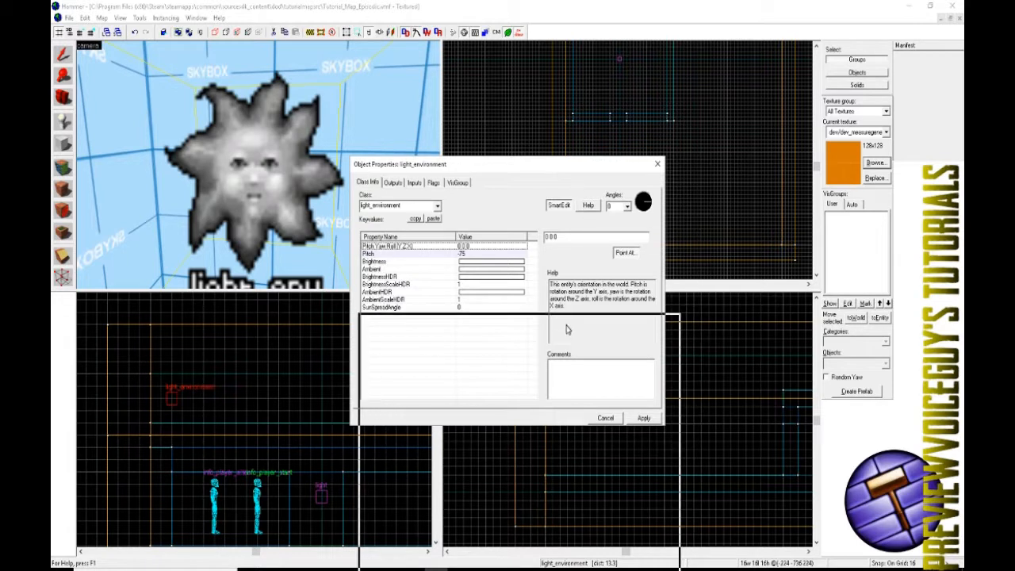
{"action": "left_click_drag", "start_coordinate": [566, 325], "coordinate": [566, 325]}
{"action": "key", "text": "z"}
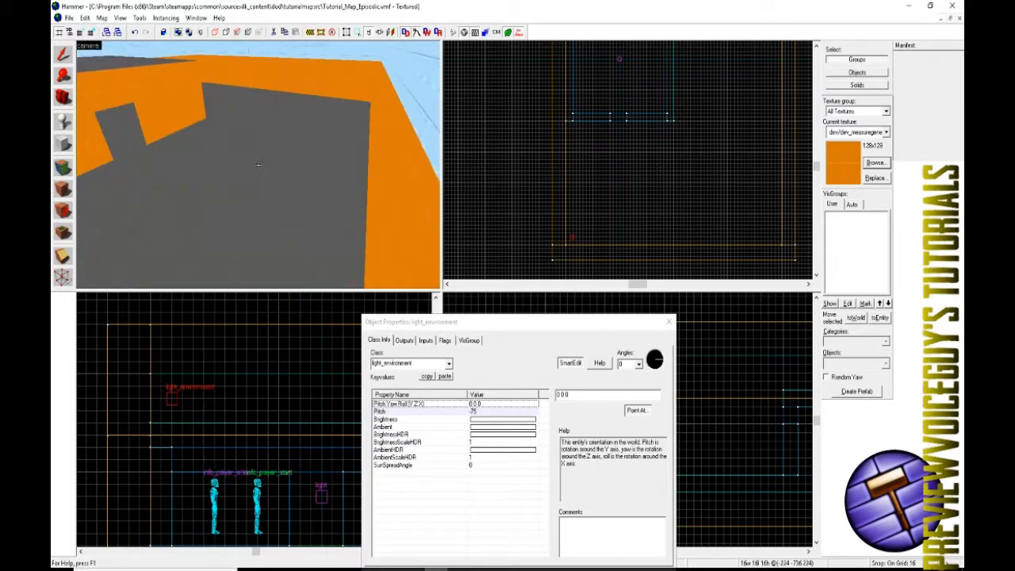
{"action": "key", "text": "z"}
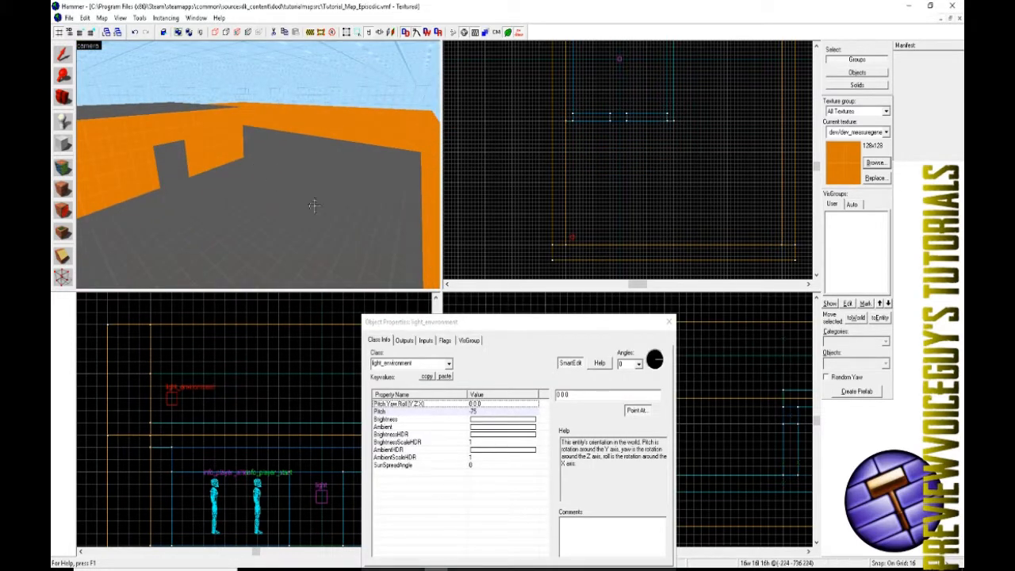
{"action": "left_click", "coordinate": [261, 167]}
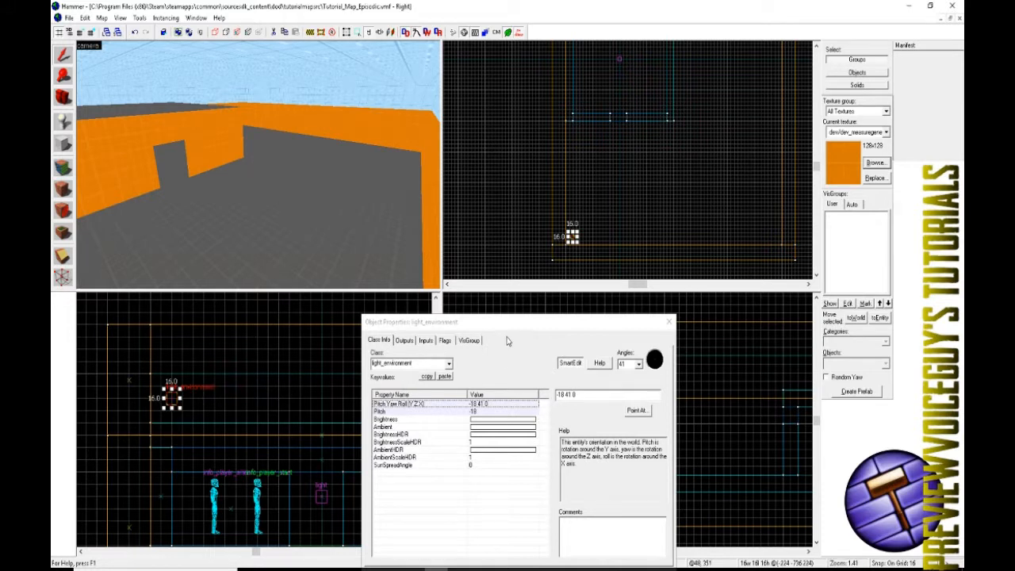
{"action": "left_click_drag", "start_coordinate": [509, 320], "coordinate": [486, 105]}
{"action": "left_click", "coordinate": [631, 363]}
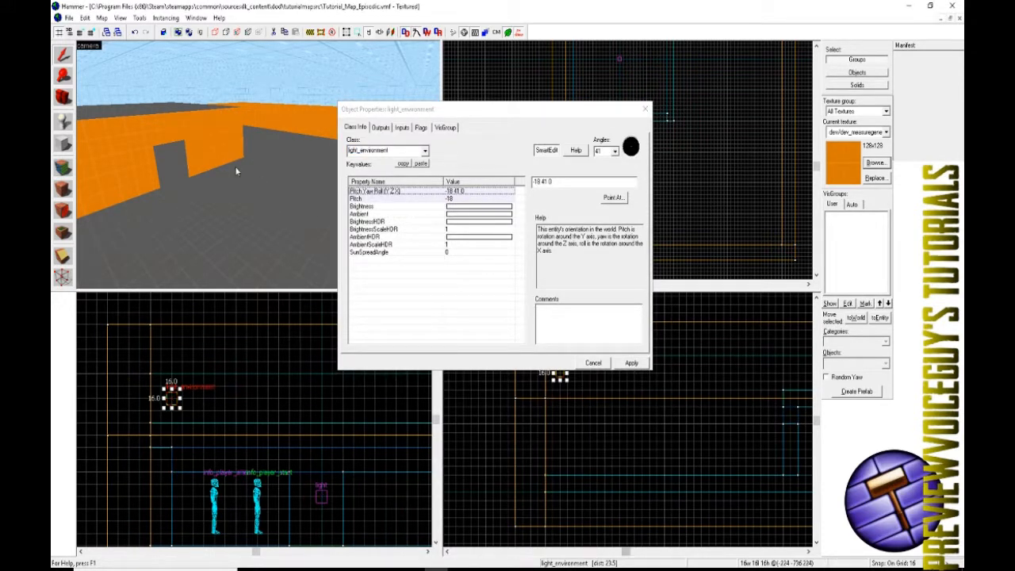
Try red, light red and light yellow as the light_environment's Brightness color and cancel the color choice.
{"action": "left_click", "coordinate": [362, 206]}
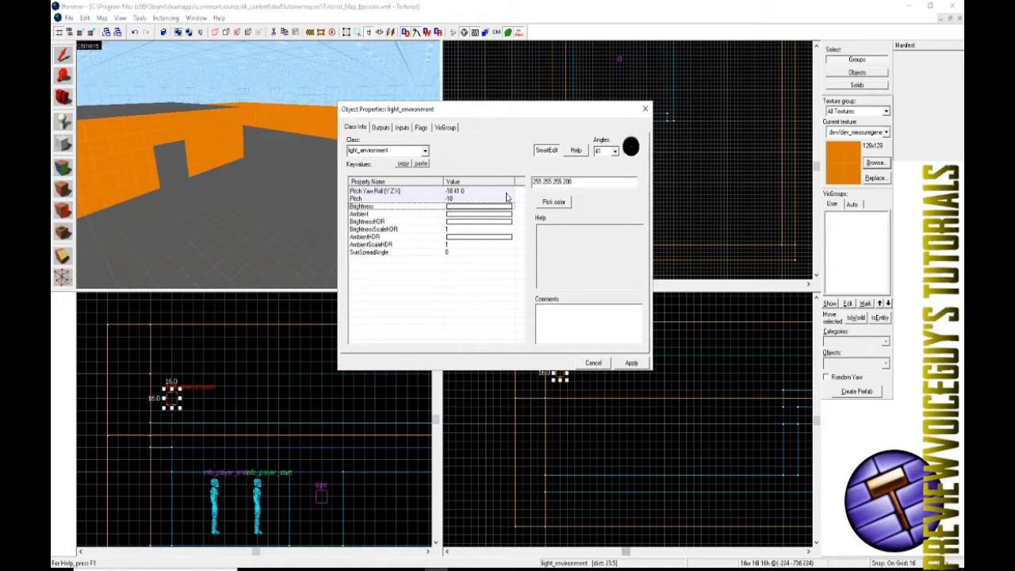
{"action": "double_click", "coordinate": [480, 208]}
{"action": "left_click", "coordinate": [397, 192]}
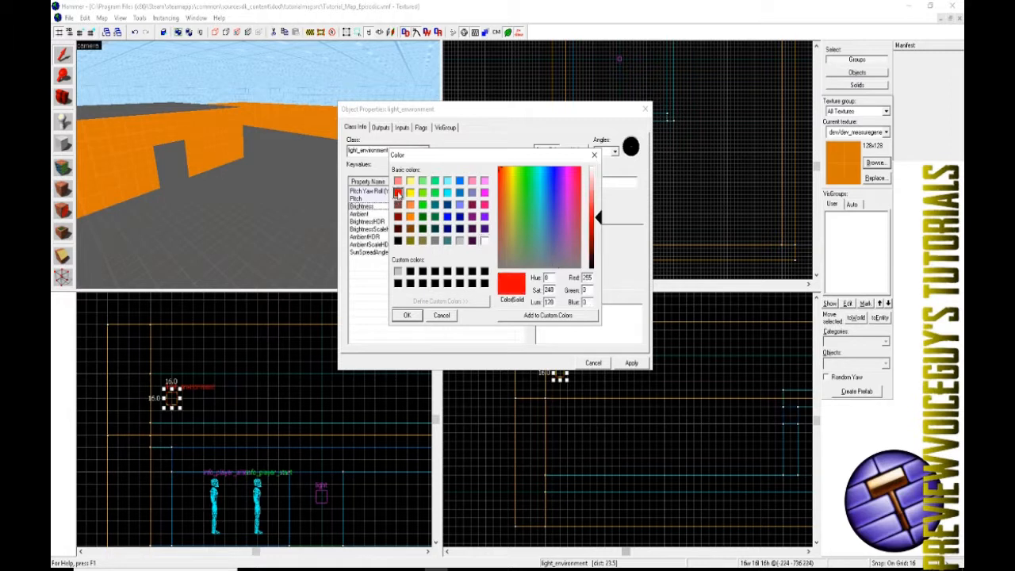
{"action": "left_click", "coordinate": [397, 181]}
{"action": "left_click", "coordinate": [410, 181]}
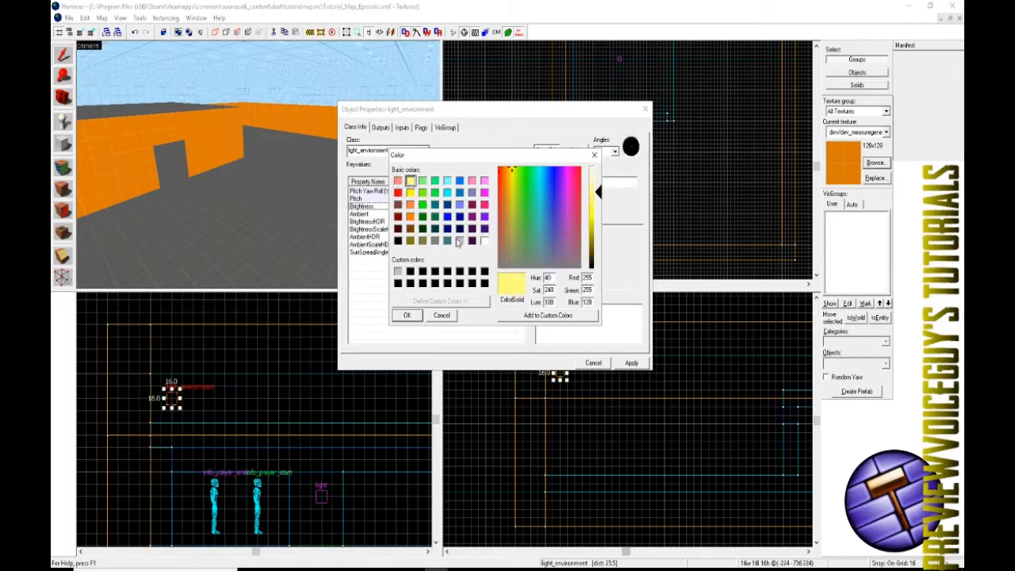
{"action": "left_click", "coordinate": [442, 315]}
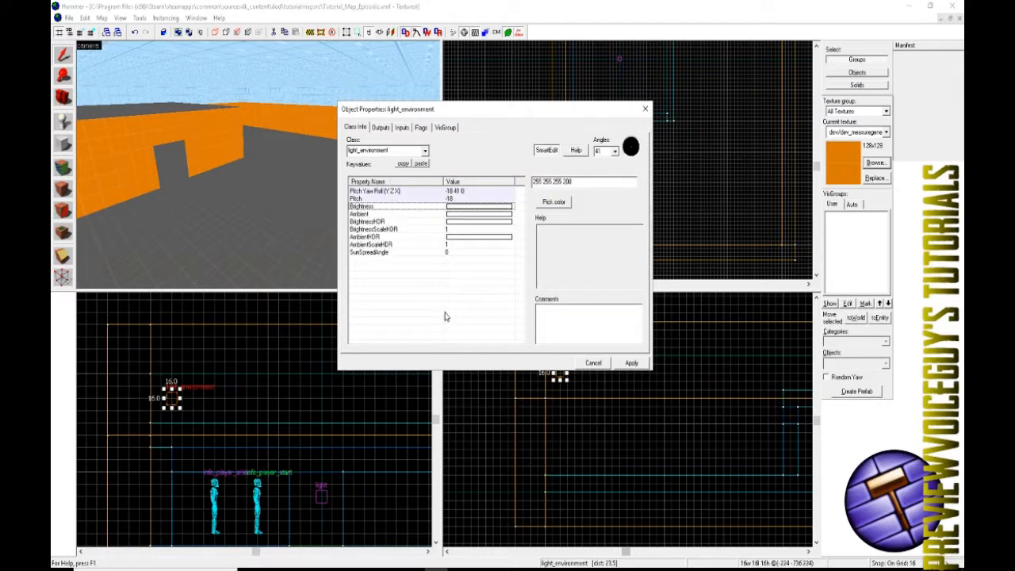
View the light_environment's Ambient color choices and cancel them, and set SunSpreadAngle to 5, applying it.
{"action": "double_click", "coordinate": [410, 216]}
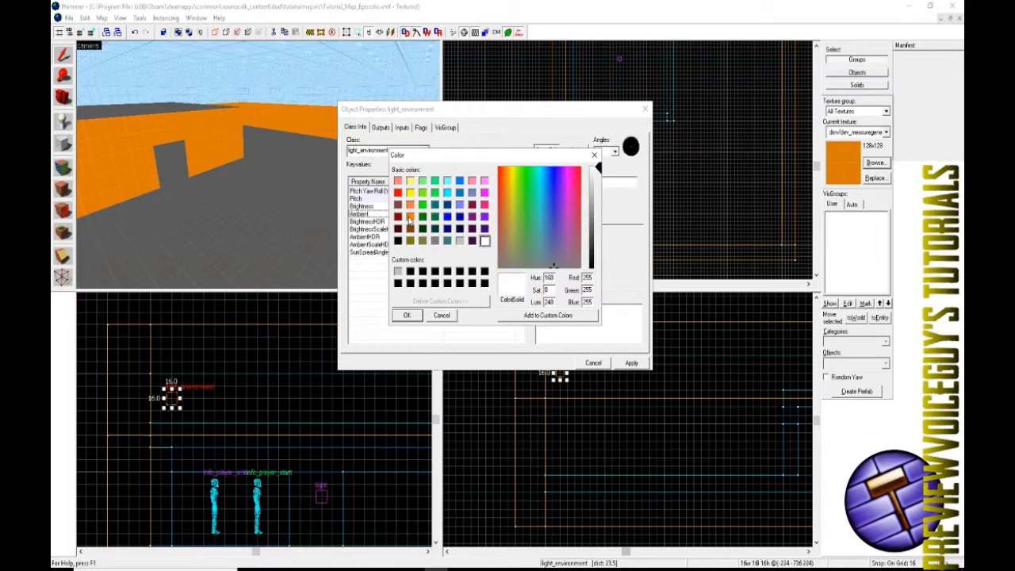
{"action": "left_click", "coordinate": [449, 319]}
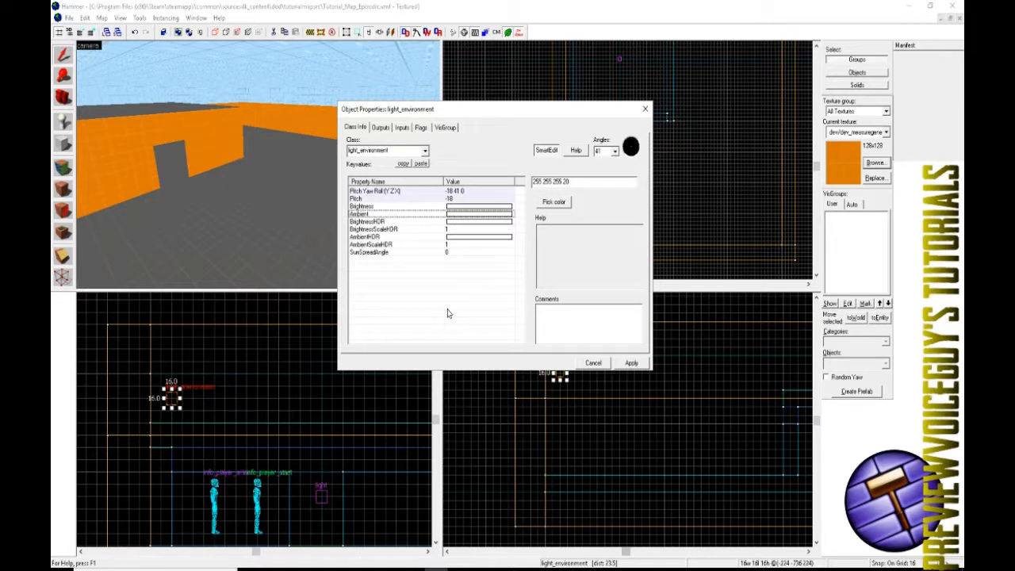
{"action": "left_click", "coordinate": [376, 253]}
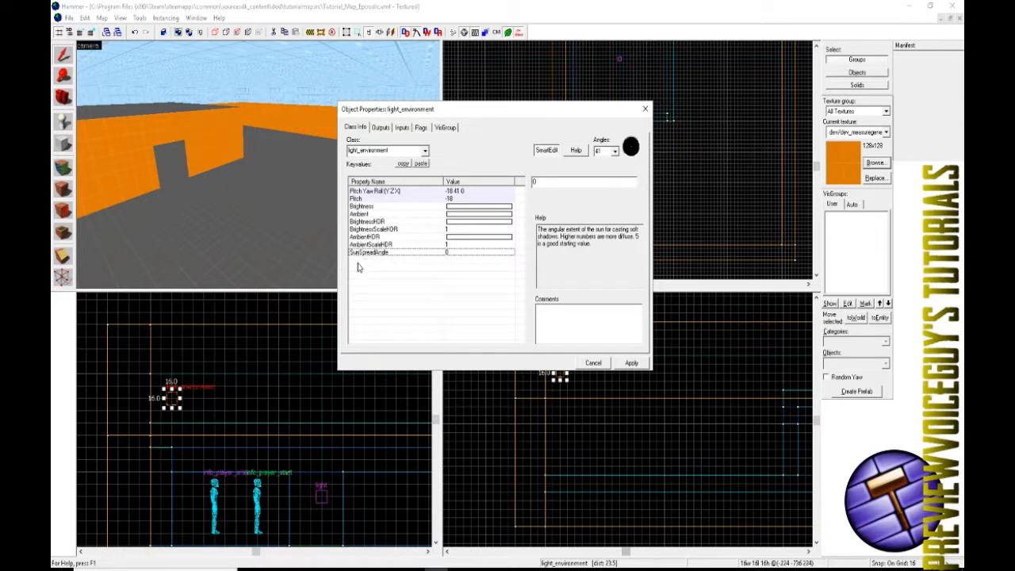
{"action": "left_click", "coordinate": [305, 283]}
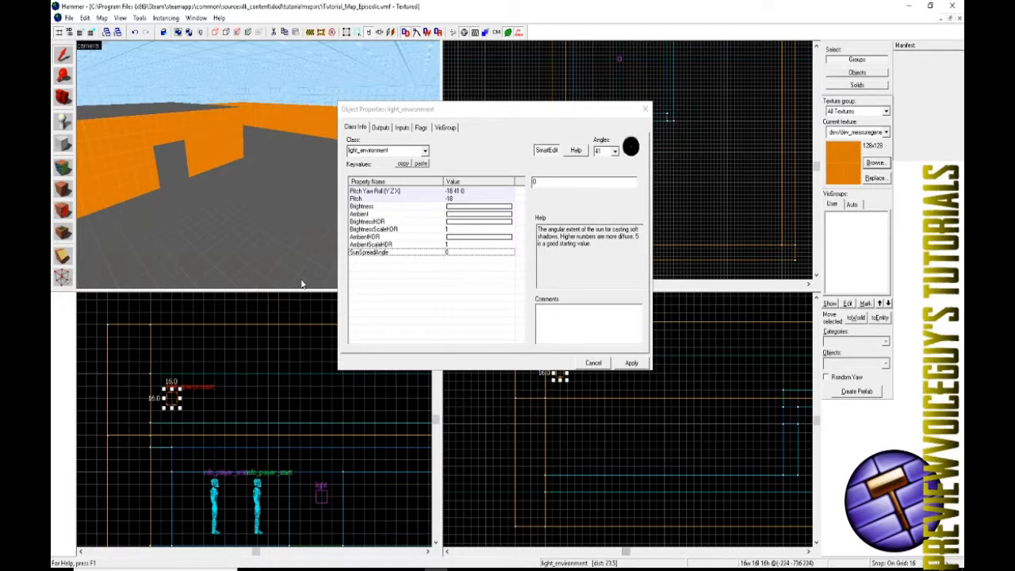
{"action": "left_click", "coordinate": [389, 255]}
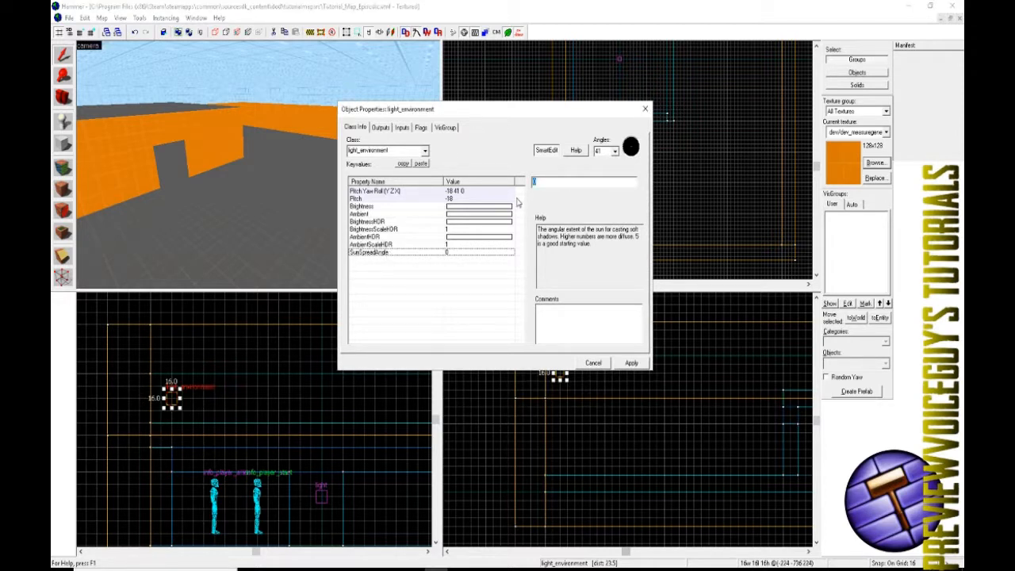
{"action": "type", "text": "5"}
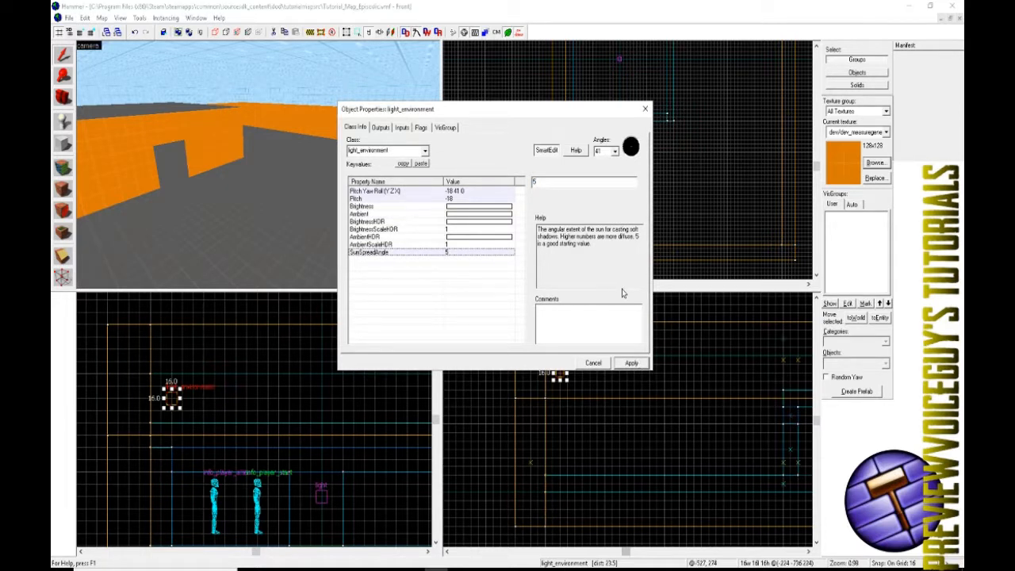
{"action": "left_click", "coordinate": [647, 108]}
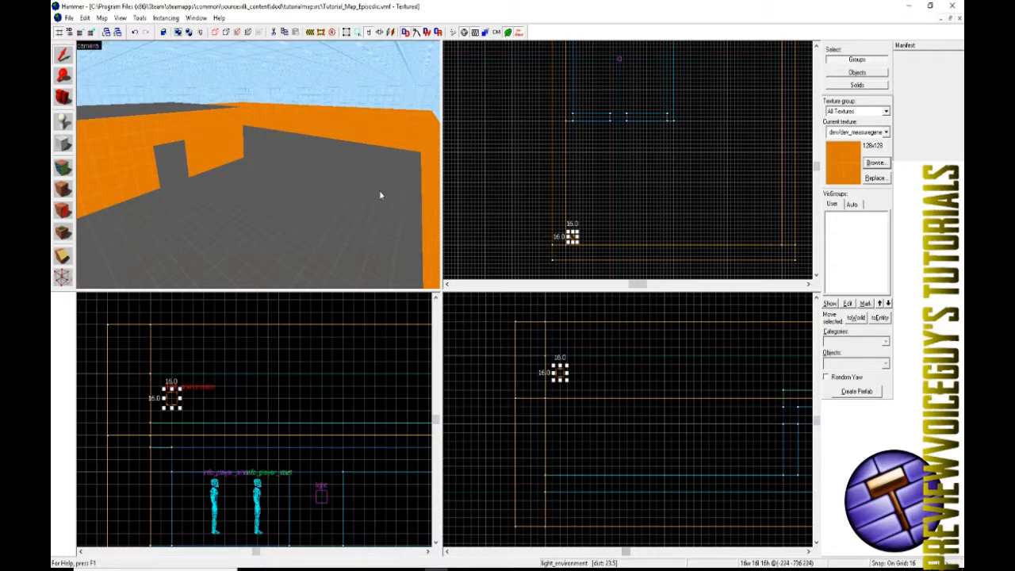
Open the map properties and select the SkyBox Texture Name property.
{"action": "left_click", "coordinate": [84, 18]}
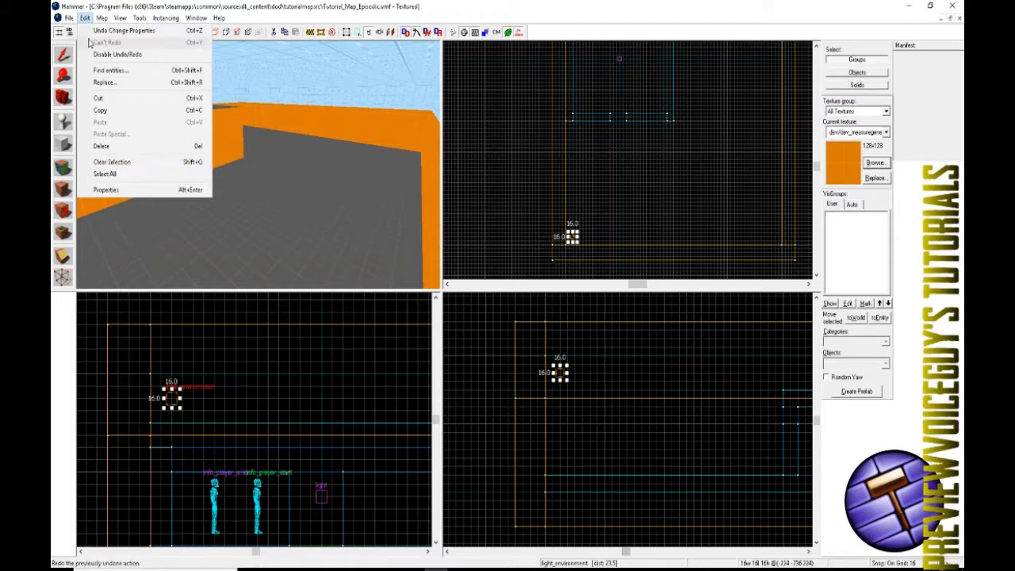
{"action": "mouse_move", "coordinate": [100, 24]}
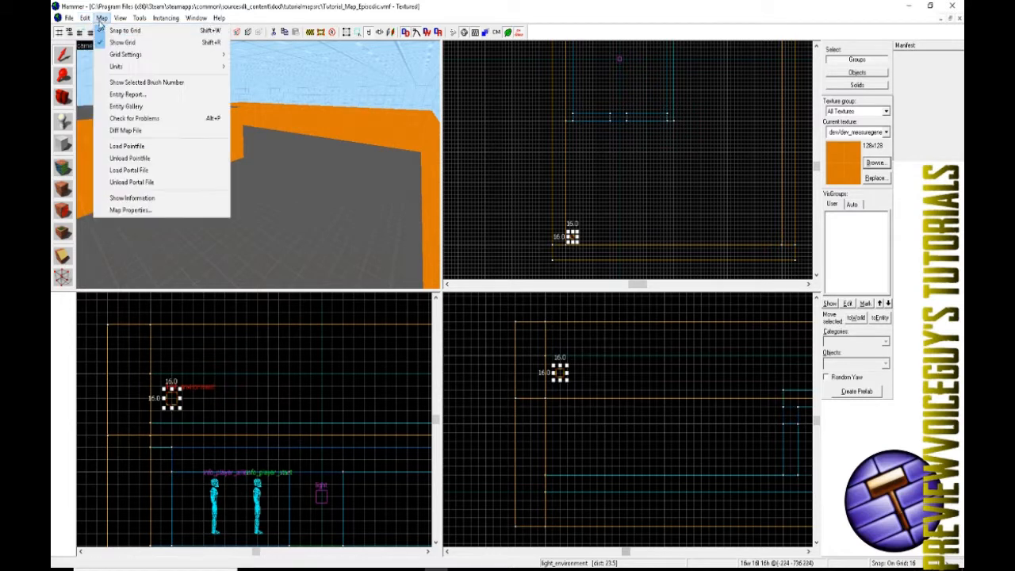
{"action": "left_click", "coordinate": [130, 210]}
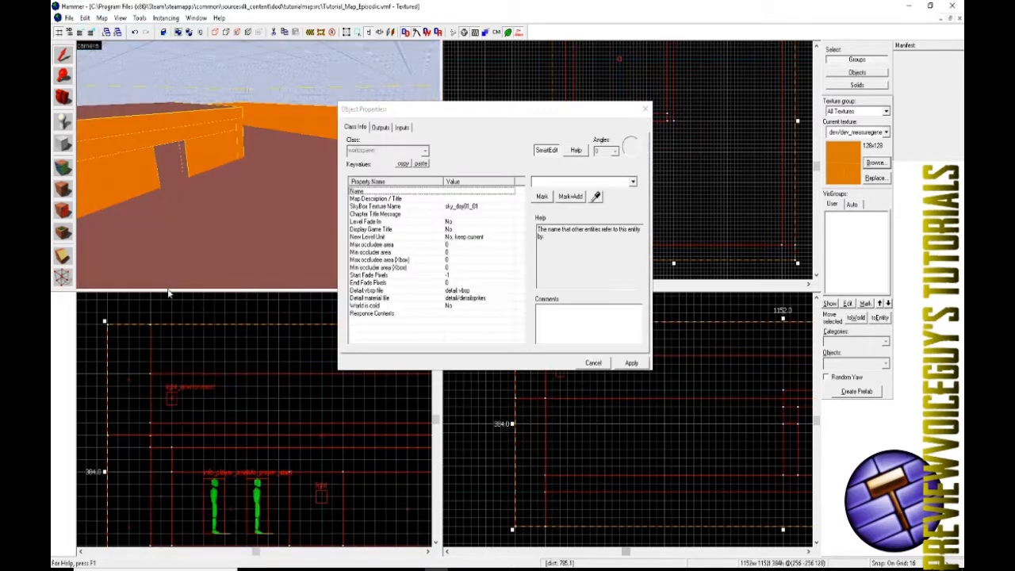
{"action": "left_click", "coordinate": [409, 206]}
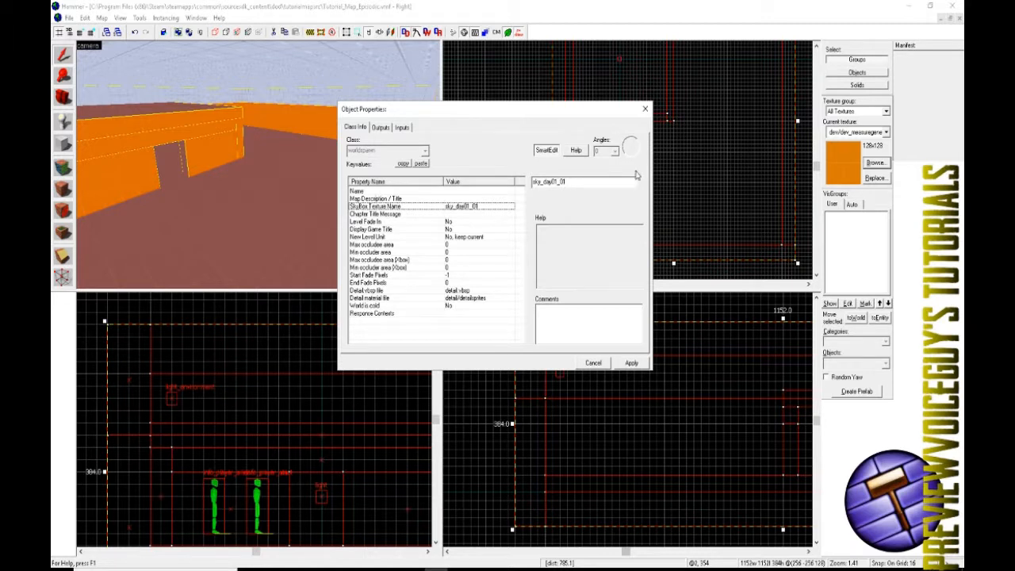
Browse the skybox textures for a sunset sky, select sky_day01_08ft to read its name and close the texture browser.
{"action": "left_click", "coordinate": [876, 162]}
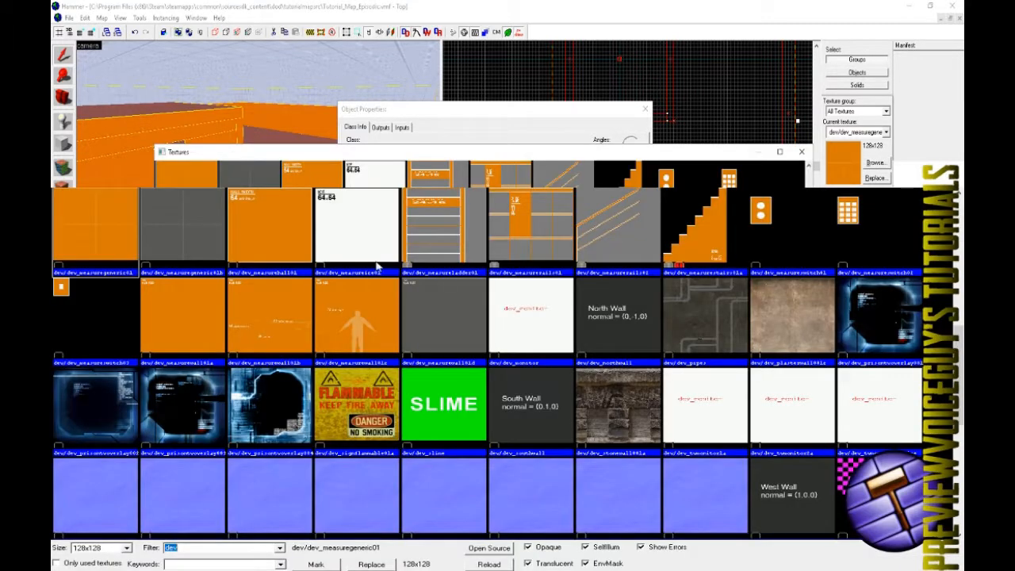
{"action": "type", "text": "skybox"}
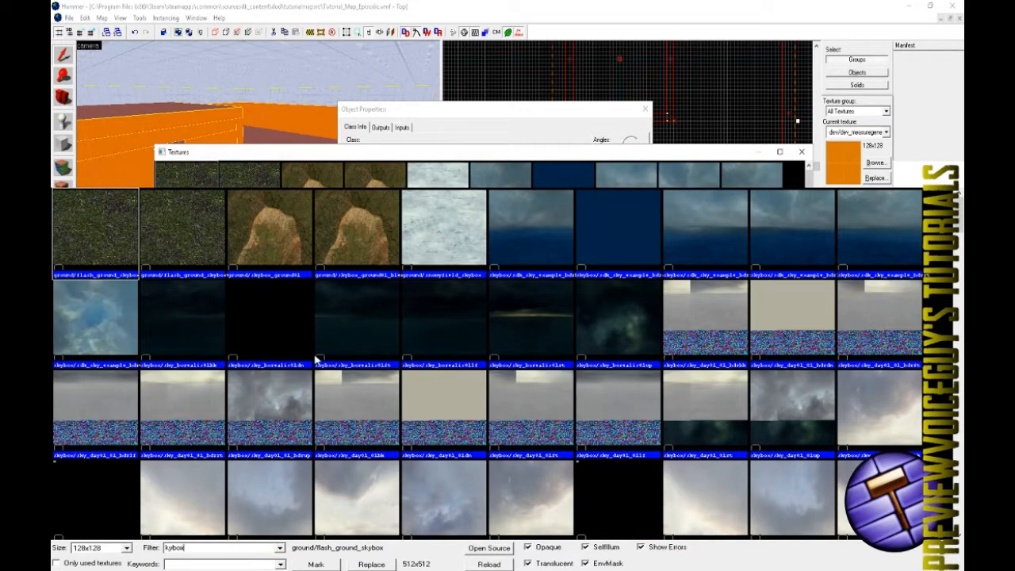
{"action": "scroll", "coordinate": [378, 351], "scroll_direction": "down", "scroll_amount": 10}
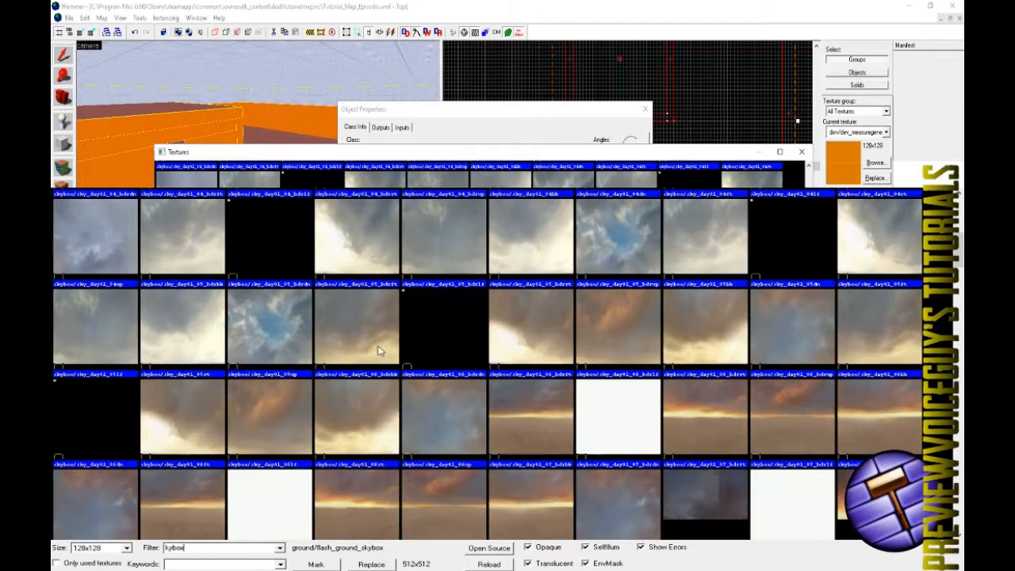
{"action": "scroll", "coordinate": [378, 351], "scroll_direction": "down", "scroll_amount": 3}
{"action": "scroll", "coordinate": [378, 351], "scroll_direction": "up", "scroll_amount": 10}
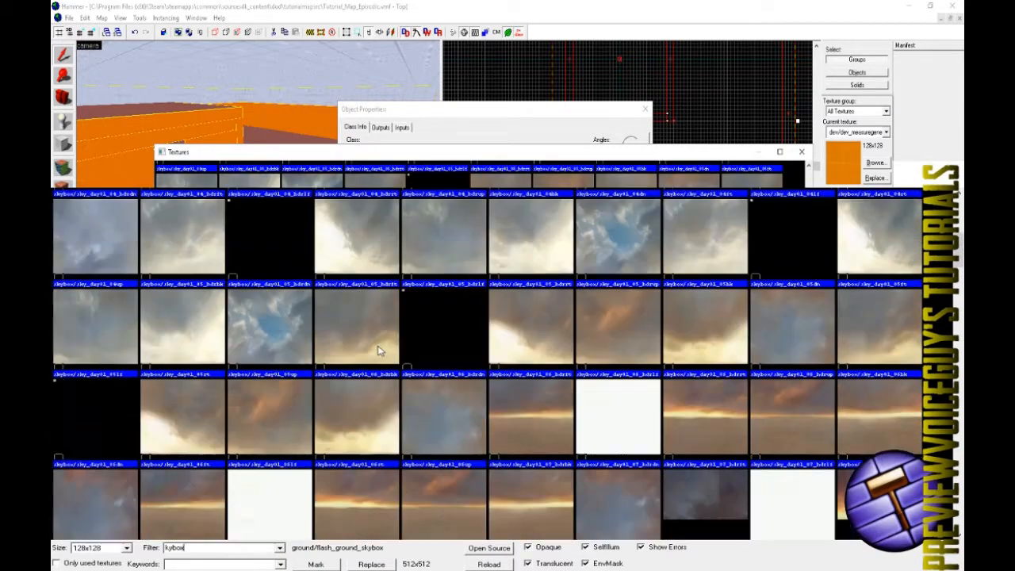
{"action": "scroll", "coordinate": [379, 351], "scroll_direction": "down", "scroll_amount": 5}
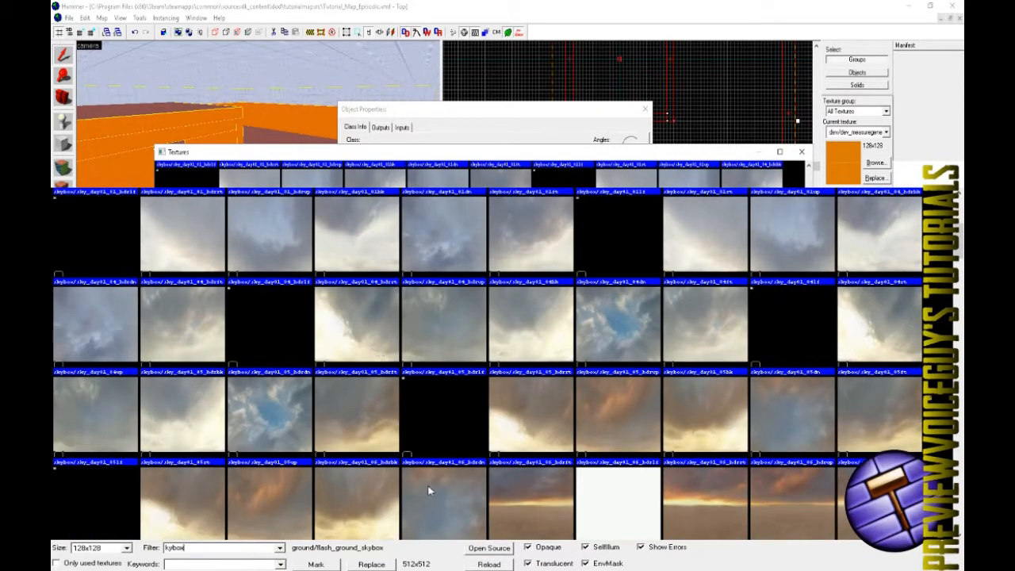
{"action": "scroll", "coordinate": [603, 430], "scroll_direction": "down", "scroll_amount": 5}
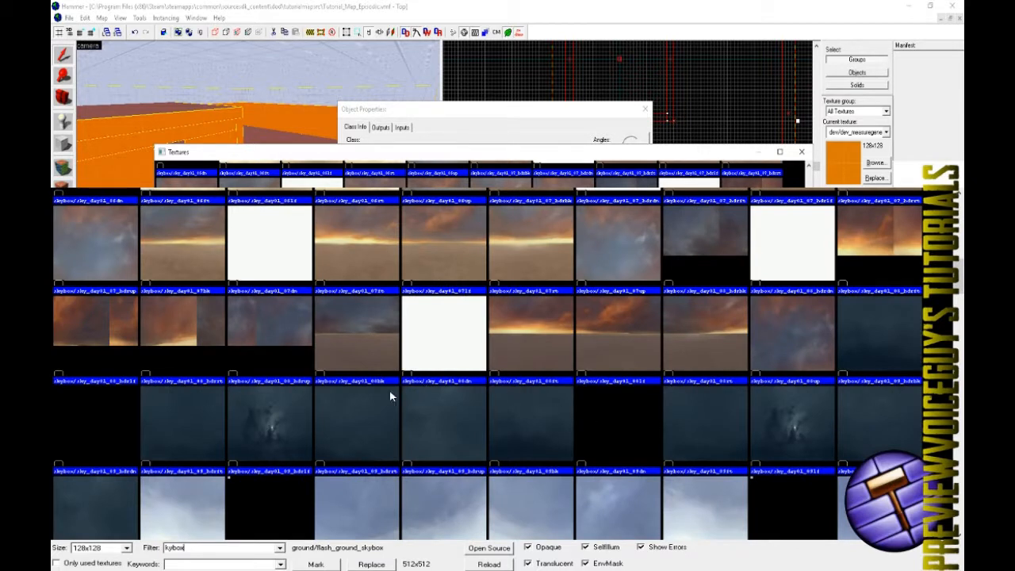
{"action": "left_click", "coordinate": [553, 361]}
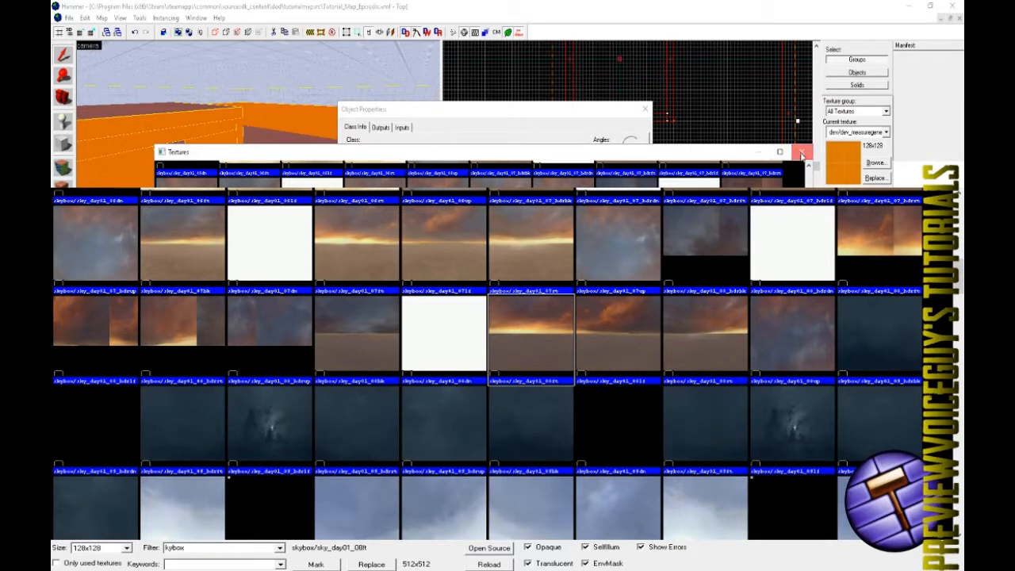
{"action": "left_click", "coordinate": [801, 152]}
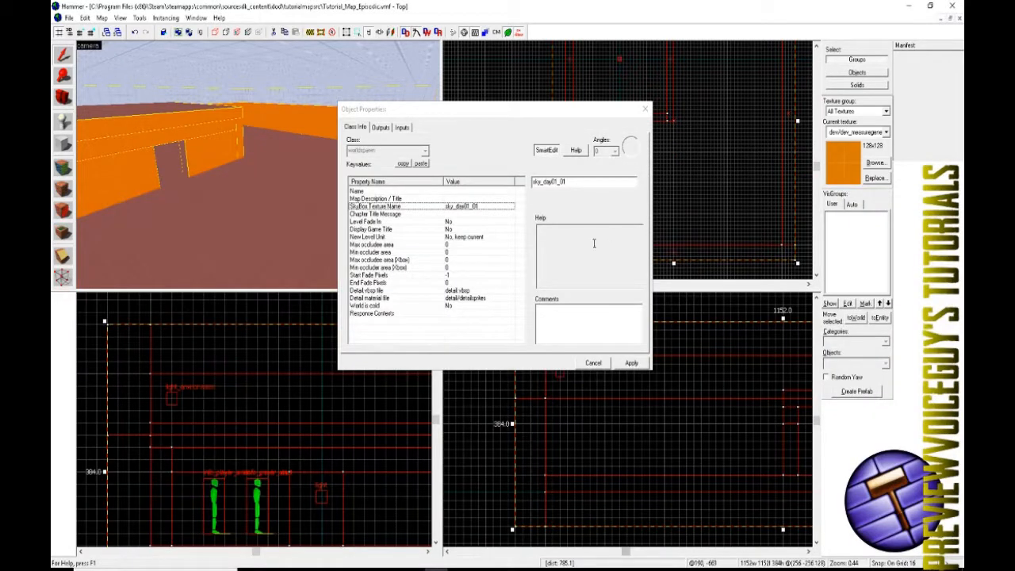
Set the map's SkyBox Texture Name to sky_day01_08, apply it and close the map properties.
{"action": "left_click", "coordinate": [567, 182]}
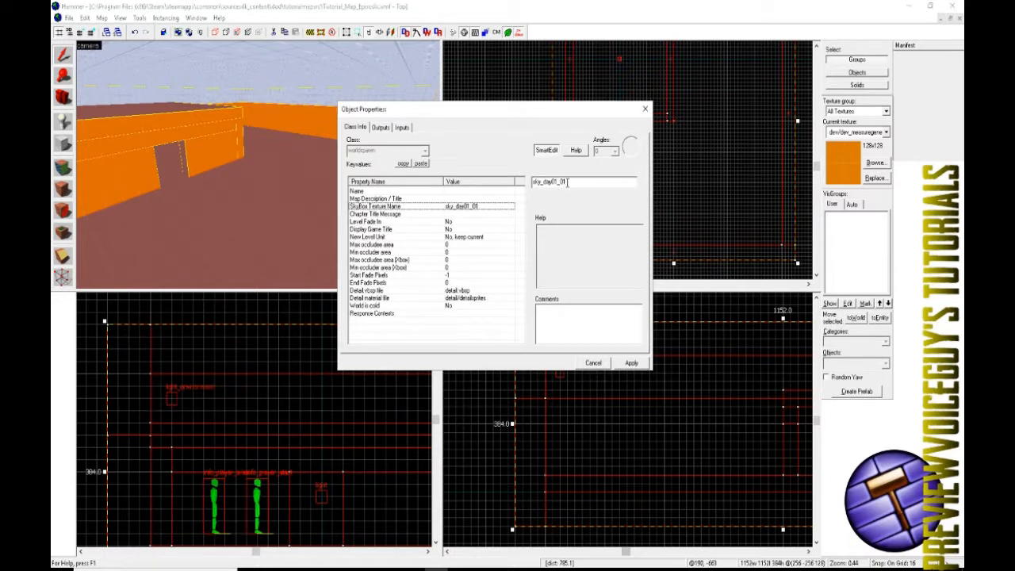
{"action": "key", "text": "BackSpace"}
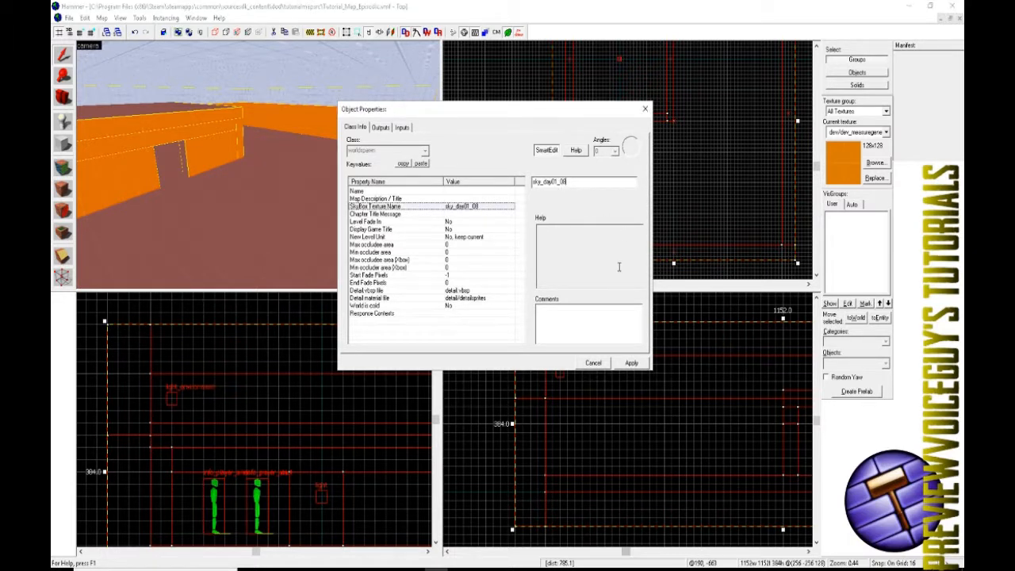
{"action": "left_click", "coordinate": [632, 363]}
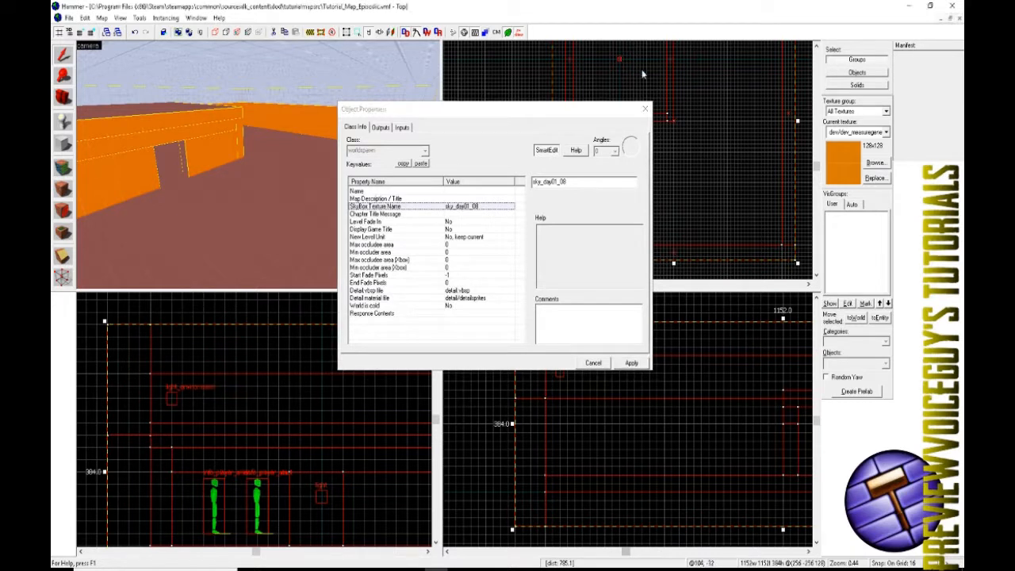
{"action": "left_click", "coordinate": [645, 109]}
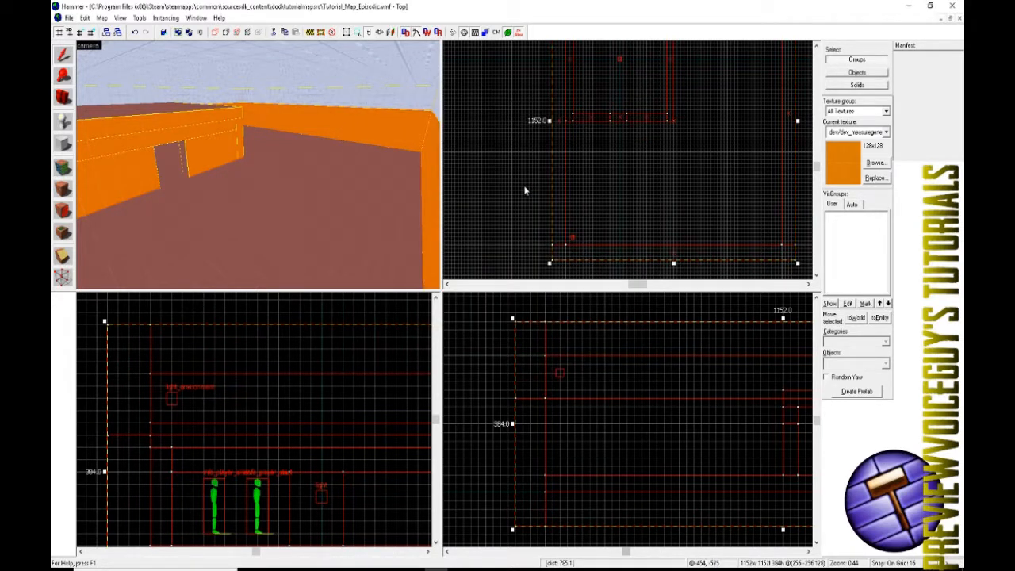
Compile and run the map with BSP, VIS and RAD on Normal, and walk out of the room into the outdoor area.
{"action": "key", "text": "F9"}
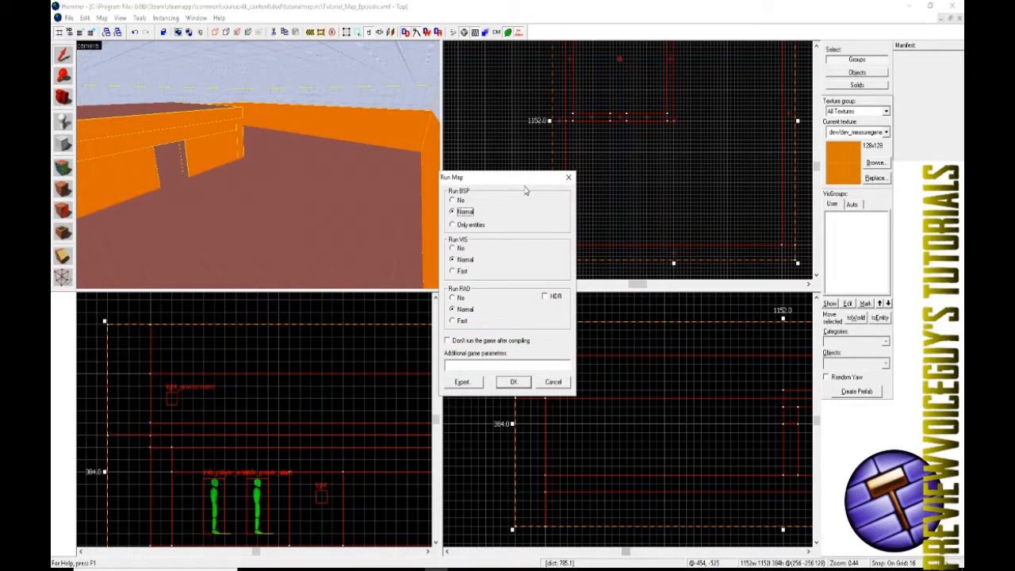
{"action": "left_click", "coordinate": [514, 383]}
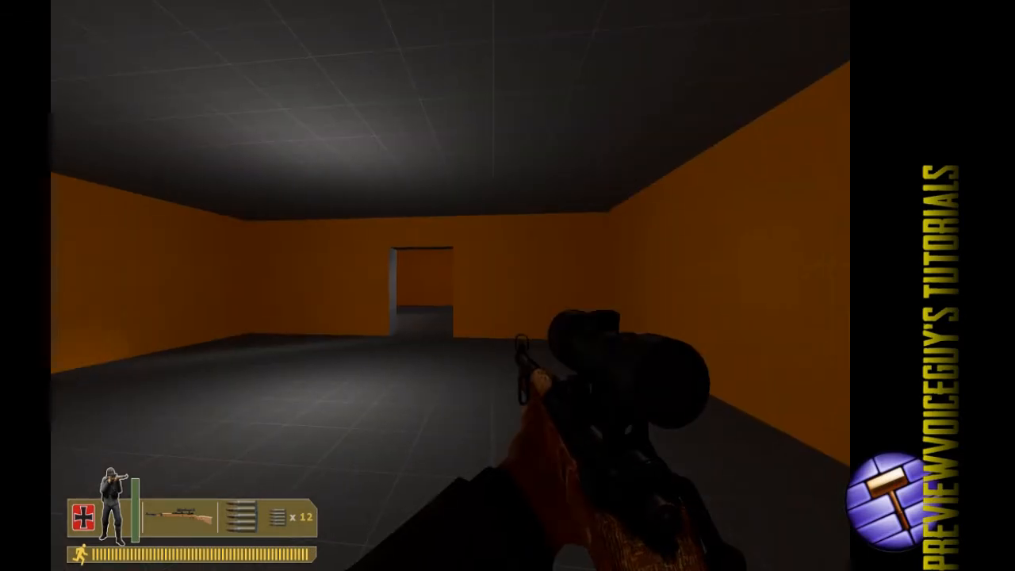
{"action": "key", "text": "w"}
{"action": "key", "text": "w"}
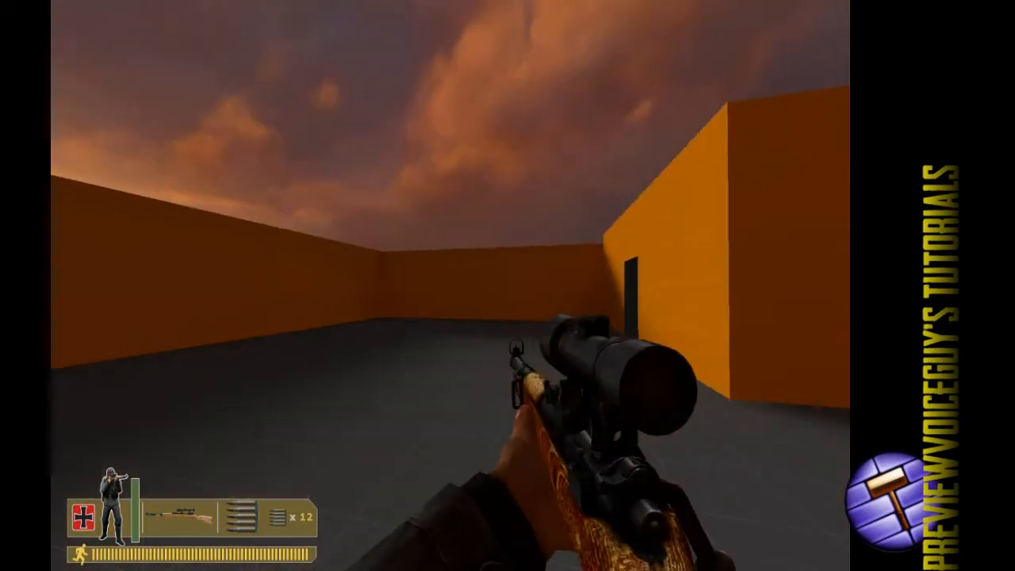
Inspect the sunlit wall through the rifle scope, switch to the pistol and fire it at the sky.
{"action": "right_click", "coordinate": [450, 286]}
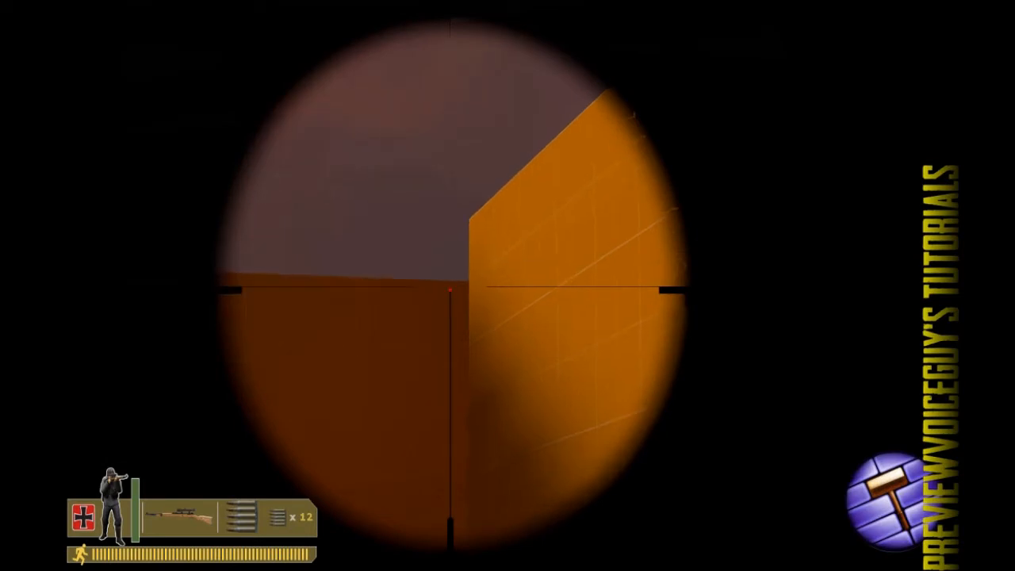
{"action": "right_click", "coordinate": [451, 286]}
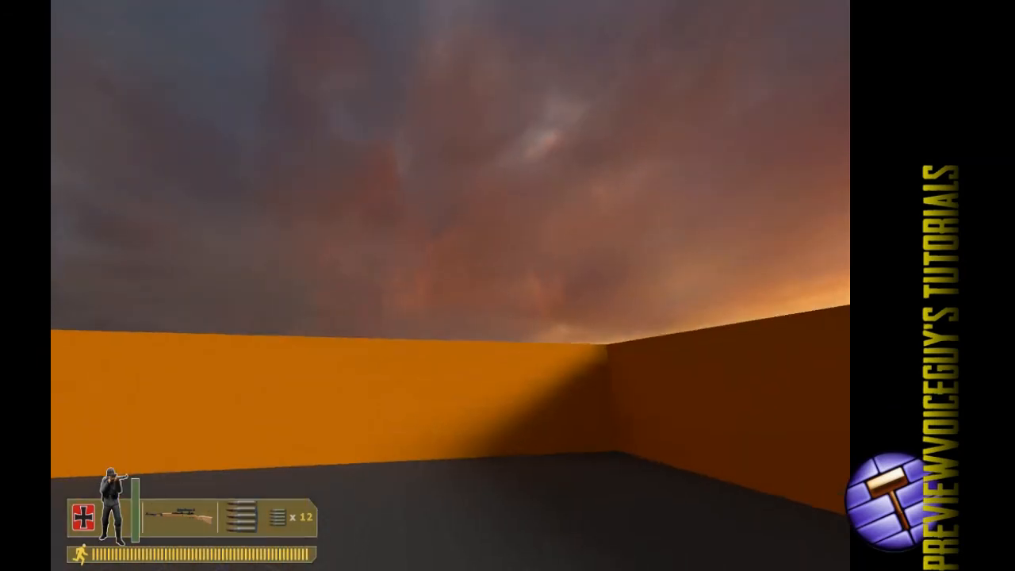
{"action": "key", "text": "2"}
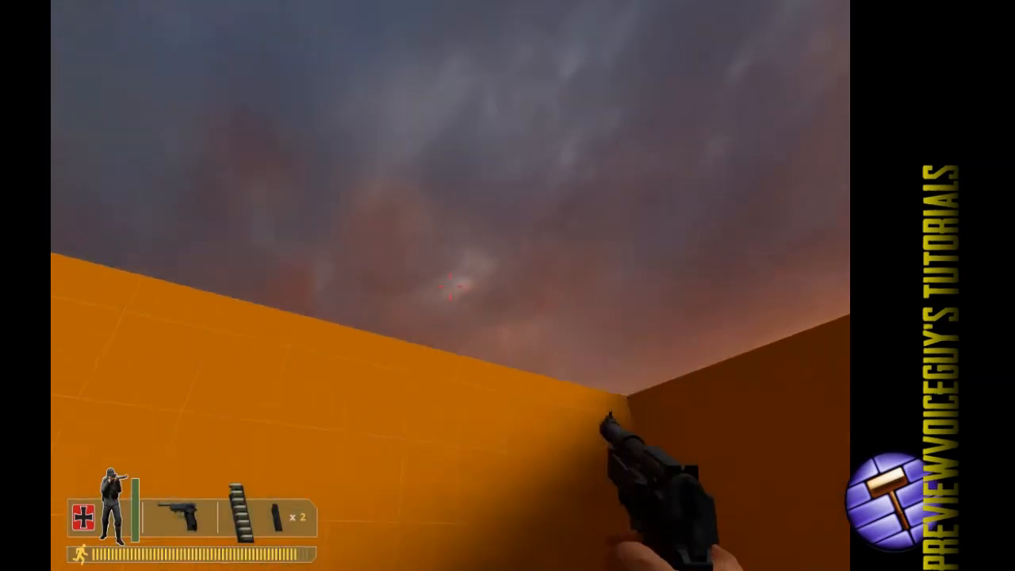
{"action": "left_click", "coordinate": [451, 287]}
{"action": "left_click", "coordinate": [450, 286]}
{"action": "left_click", "coordinate": [451, 286]}
{"action": "left_click", "coordinate": [450, 286]}
{"action": "left_click", "coordinate": [450, 286]}
{"action": "left_click", "coordinate": [451, 287]}
{"action": "left_click", "coordinate": [451, 287]}
{"action": "left_click", "coordinate": [451, 286]}
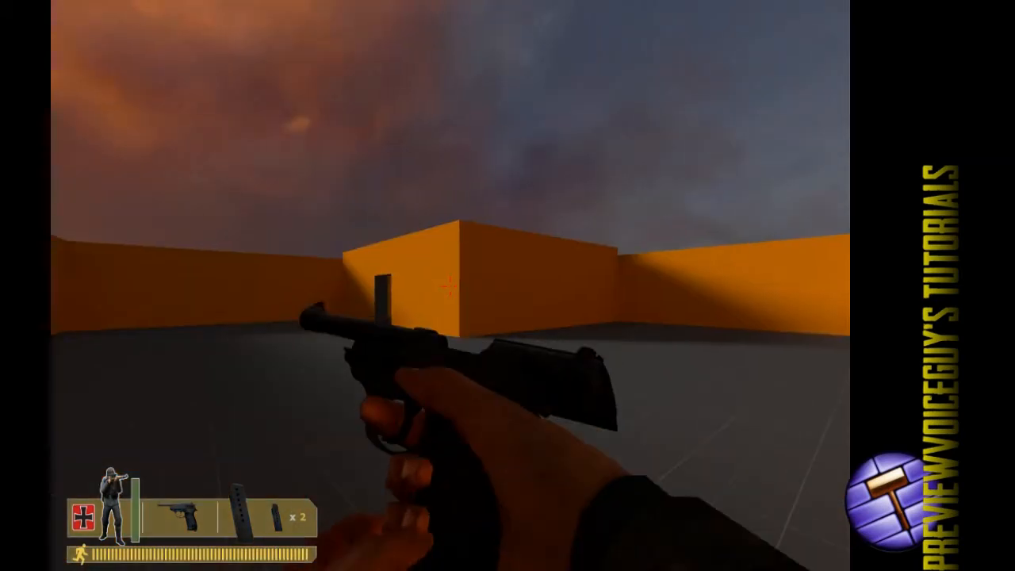
Walk around the outdoor area and examine the sunlight and shadows on the room and the outer walls.
{"action": "key", "text": "w"}
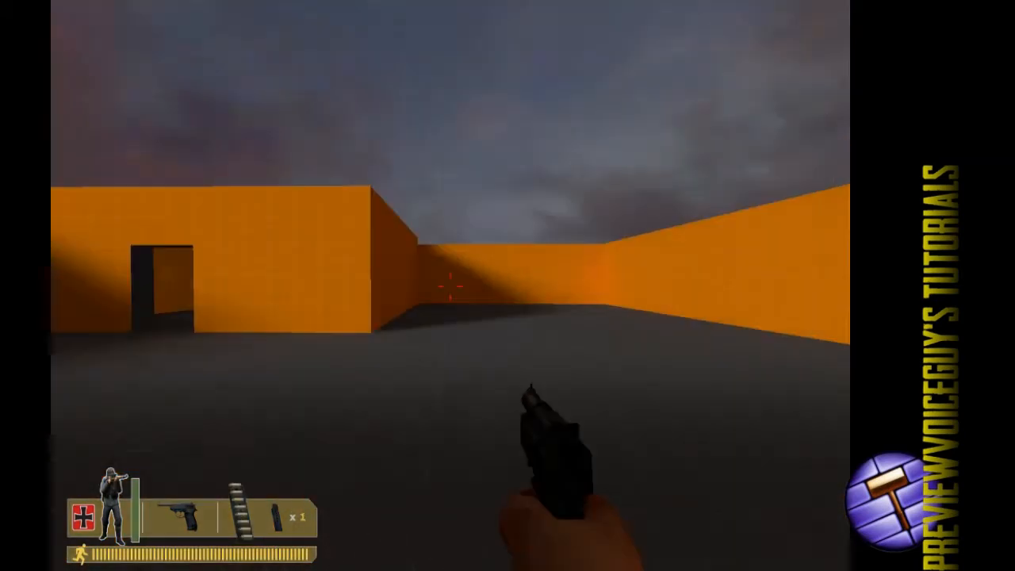
{"action": "key", "text": "a"}
{"action": "key", "text": "s"}
{"action": "key", "text": "a"}
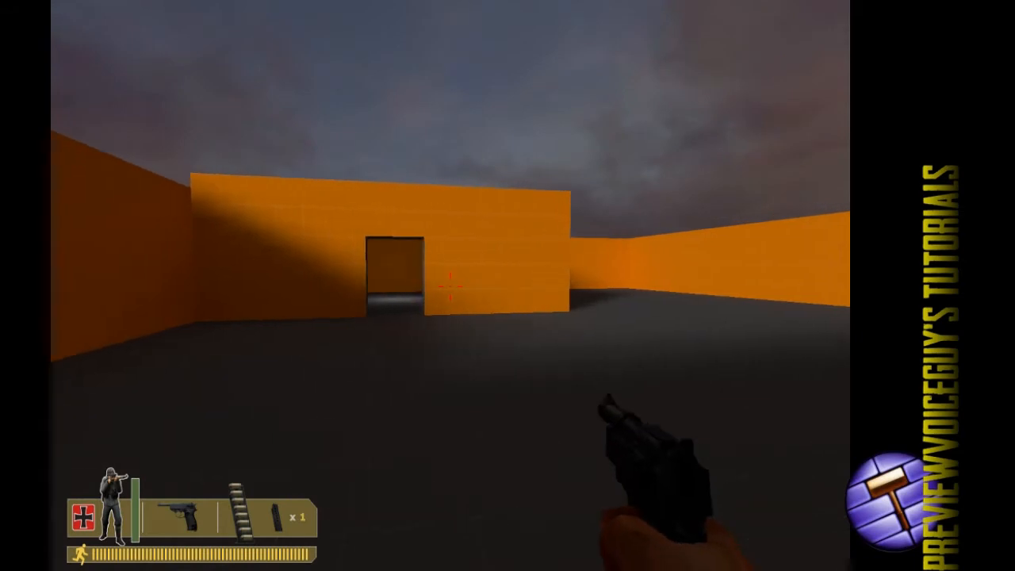